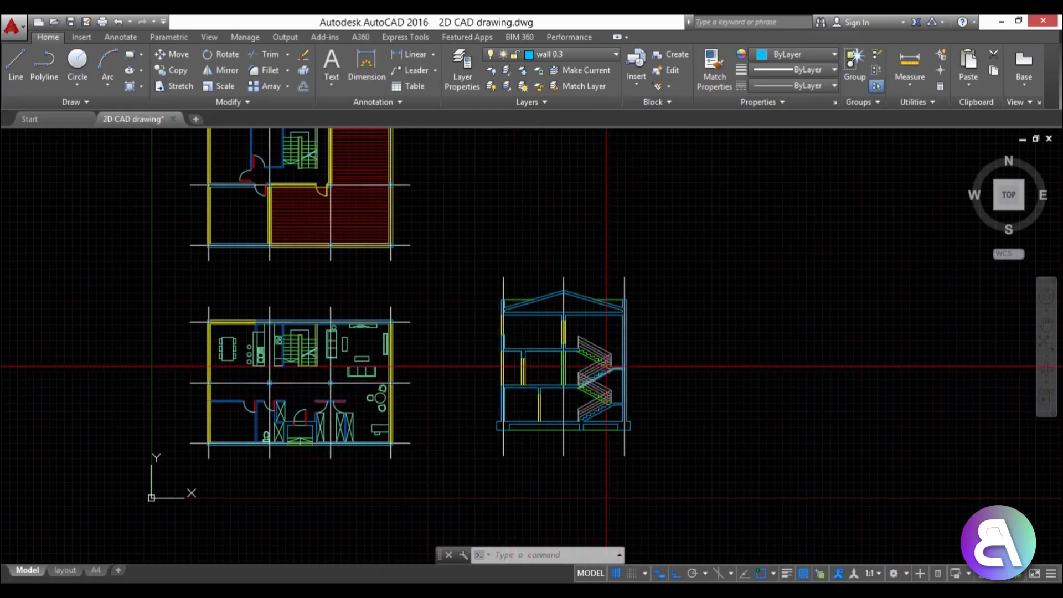
Select the entire furnished ground-floor plan, including its grid axes, and copy it to the clipboard.
mouse_move(698, 384)
middle_mouse_down()
mouse_move(698, 363)
mouse_move(640, 396)
mouse_move(603, 380)
mouse_move(615, 416)
middle_mouse_up()
scroll(697, 363, "down", 1)
scroll(603, 379, "up", 1)
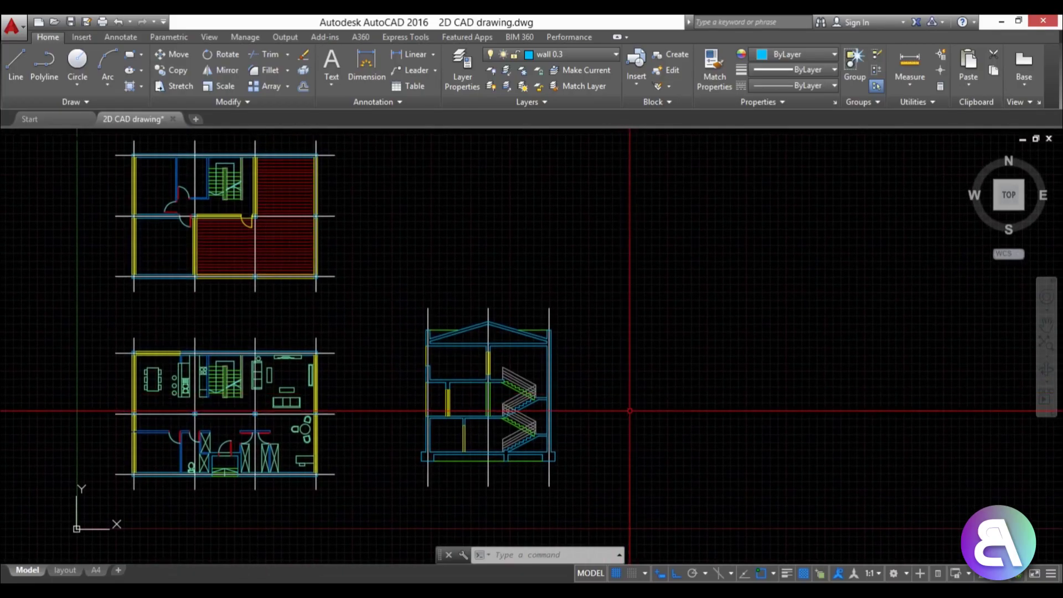
mouse_move(628, 415)
middle_mouse_down()
mouse_move(602, 399)
mouse_move(609, 415)
middle_mouse_up()
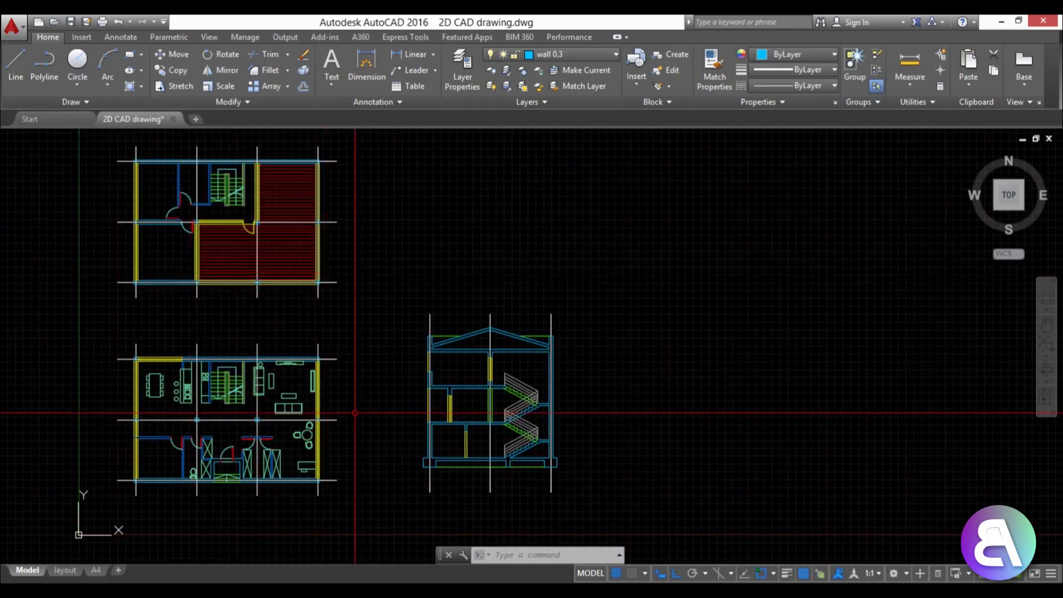
mouse_move(355, 409)
middle_mouse_down()
mouse_move(351, 427)
mouse_move(480, 421)
mouse_move(472, 401)
middle_mouse_up()
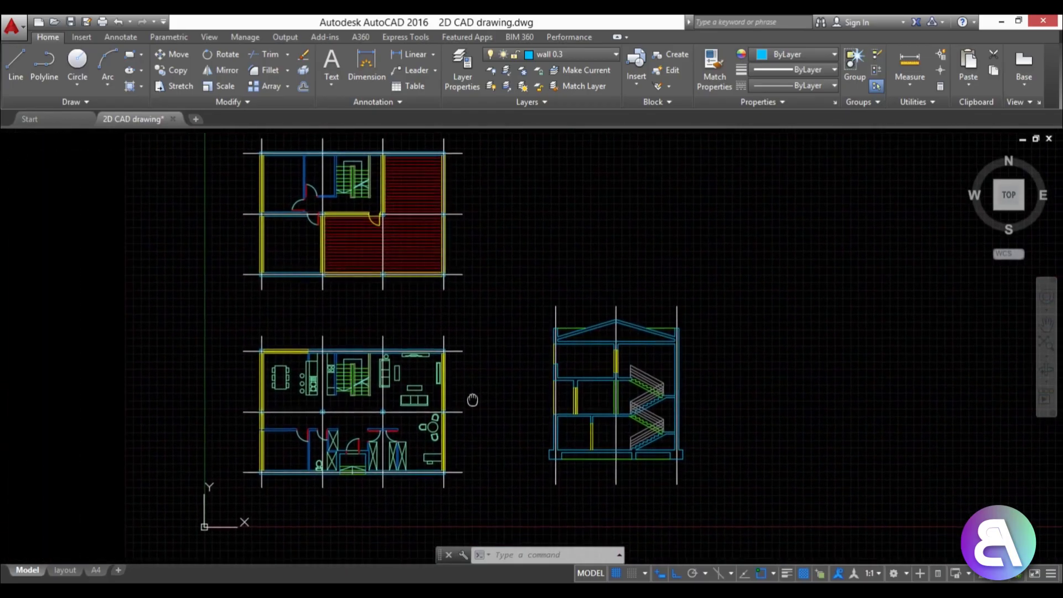
left_click(209, 313)
left_click(511, 506)
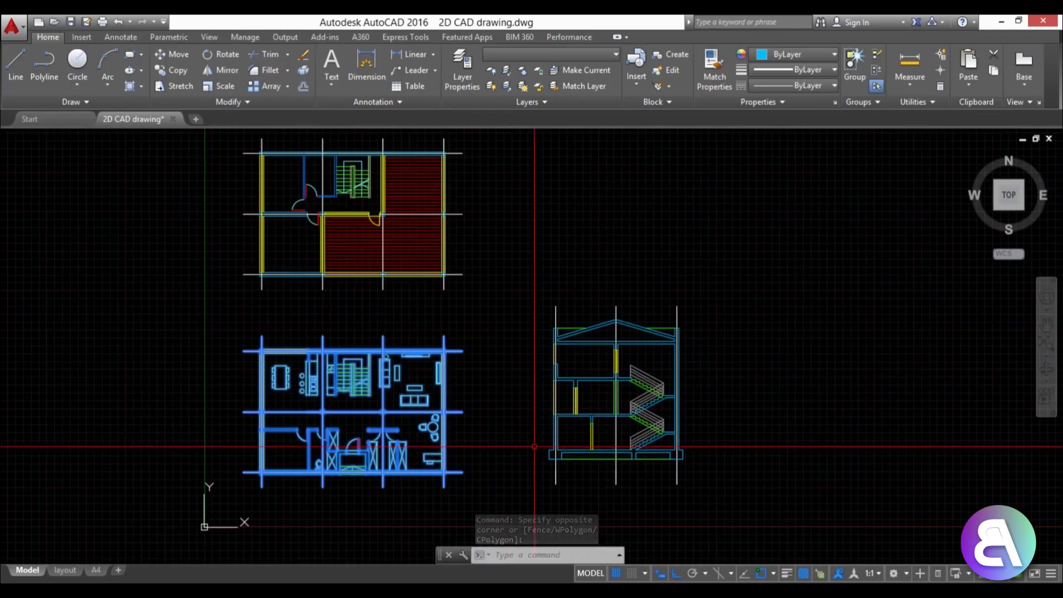
Create a new drawing and paste the copied furnished ground-floor plan into it, fitting the plan in view.
left_click(195, 119)
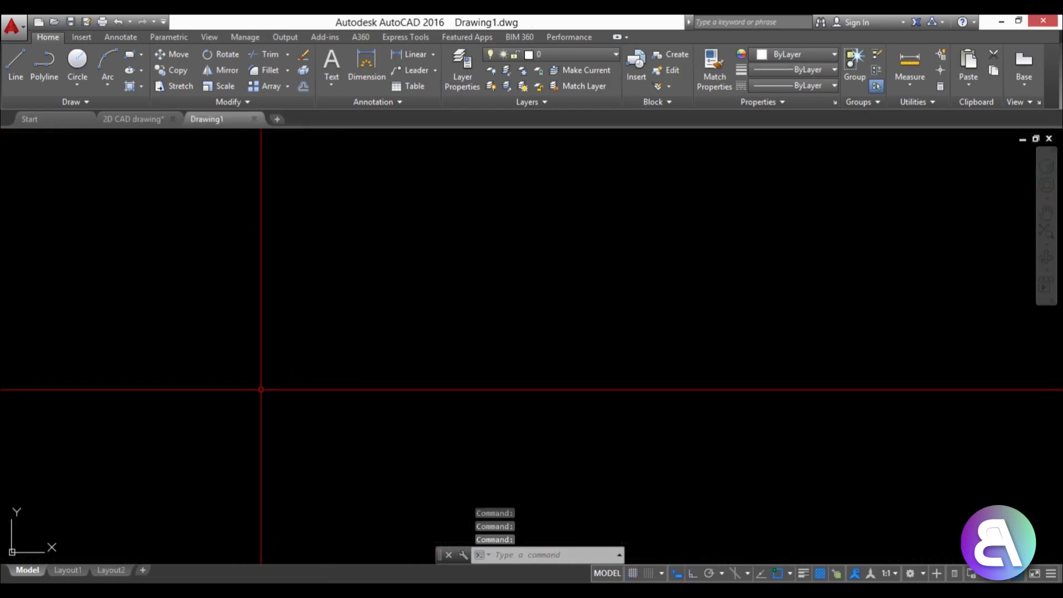
key("ctrl+v")
left_click(199, 421)
middle_click(280, 399)
middle_click(280, 398)
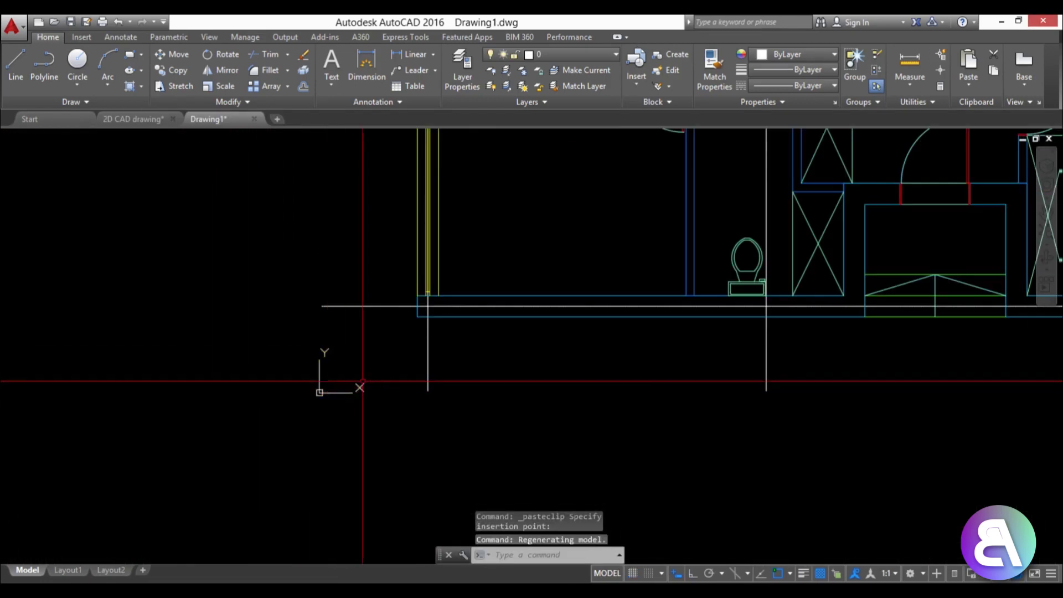
scroll(286, 450, "down", 1)
scroll(306, 437, "up", 1)
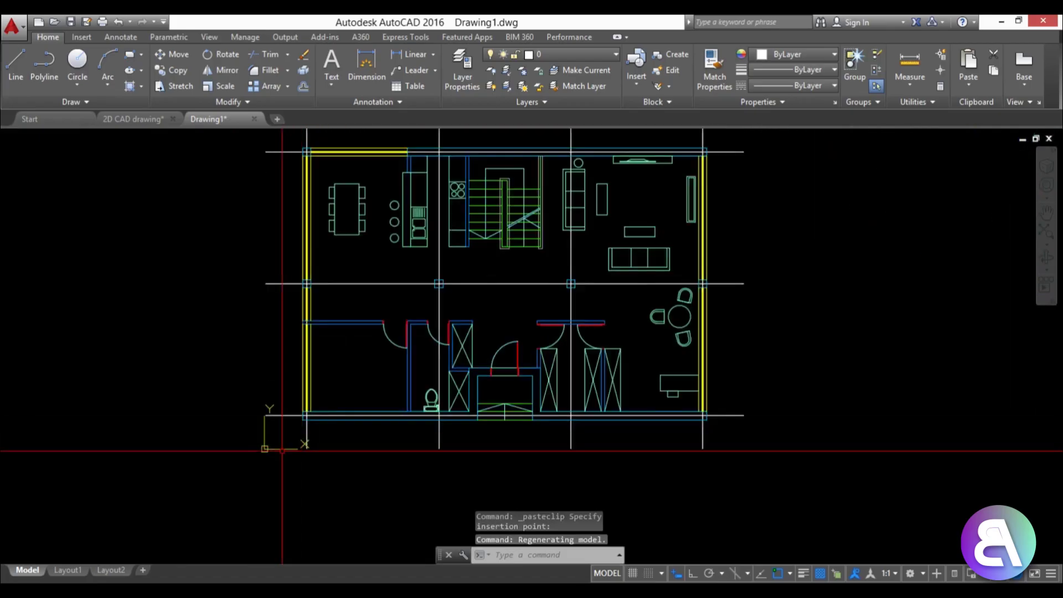
Move the UCS origin to the intersection of the ground-floor plan's leftmost vertical and lowest horizontal grid axes.
left_click(282, 449)
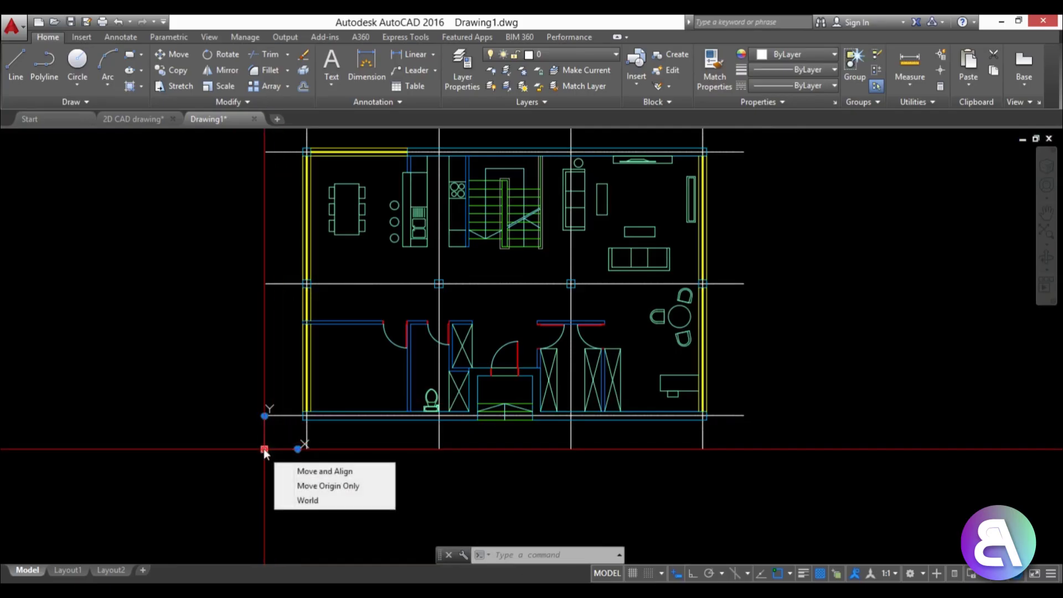
left_click(265, 449)
scroll(307, 418, "up", 5)
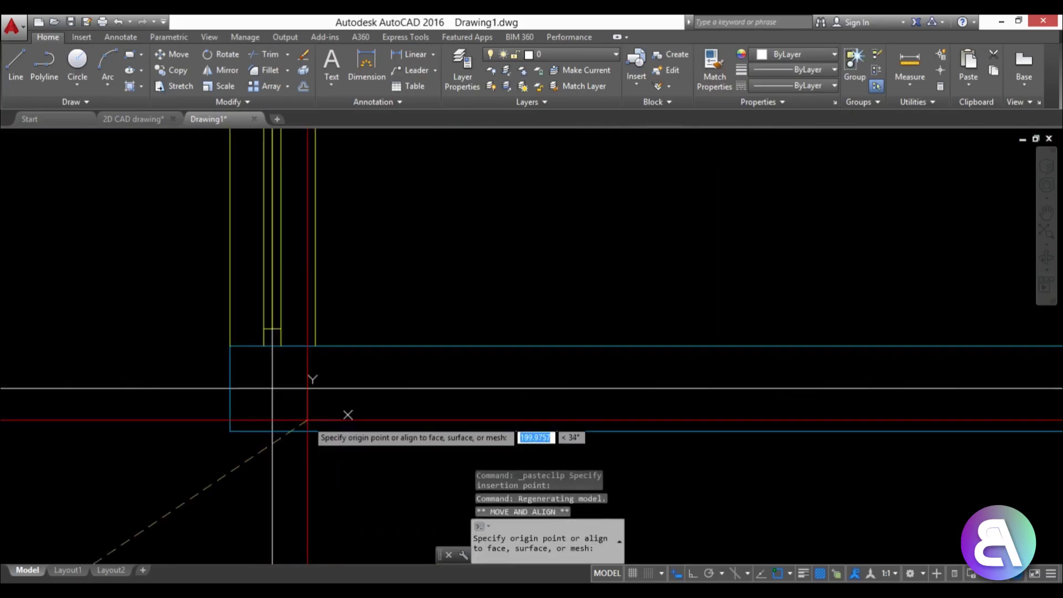
left_click(274, 388)
scroll(312, 398, "down", 6)
scroll(312, 398, "up", 4)
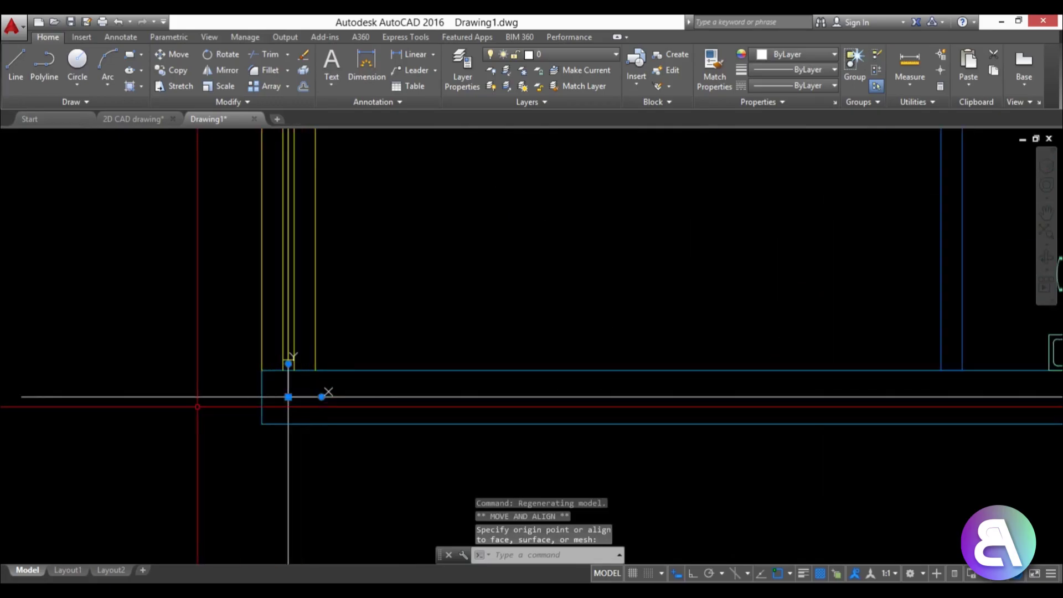
scroll(328, 392, "down", 6)
key("Escape")
scroll(304, 475, "up", 2)
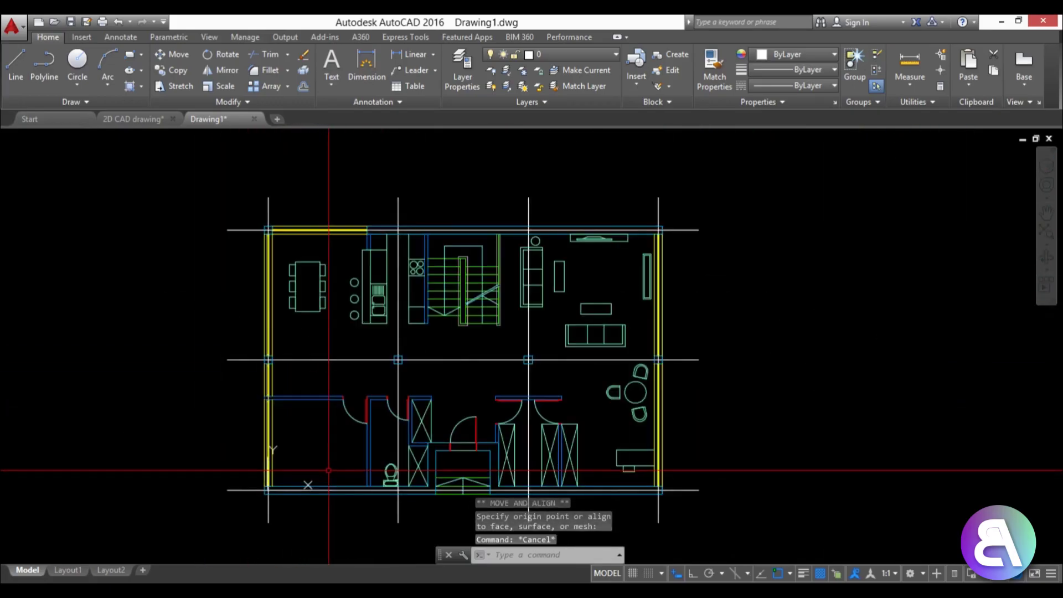
key("Escape")
key("Escape")
left_click(306, 476)
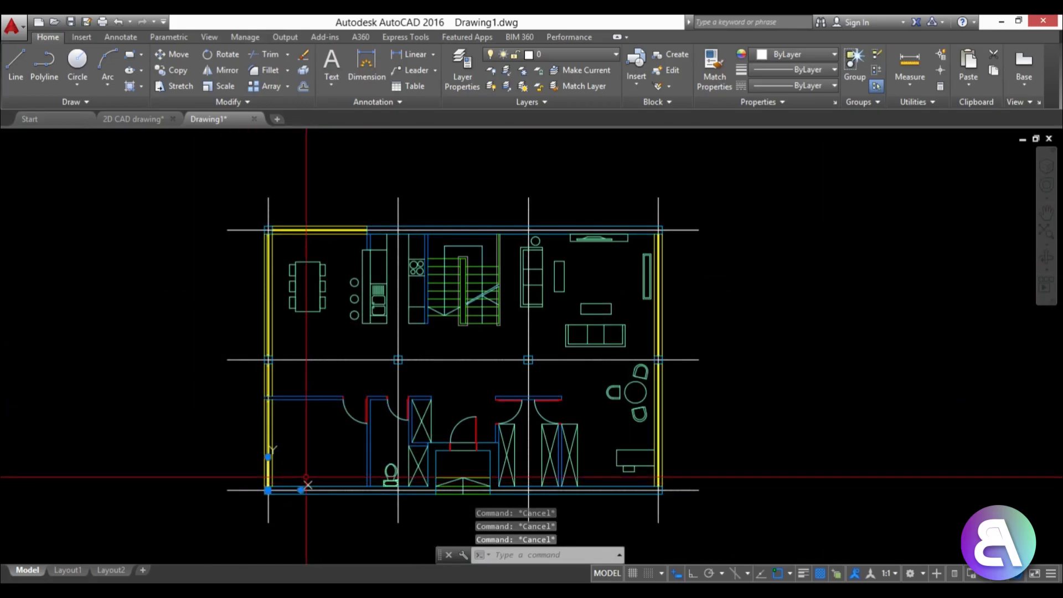
left_click(269, 490)
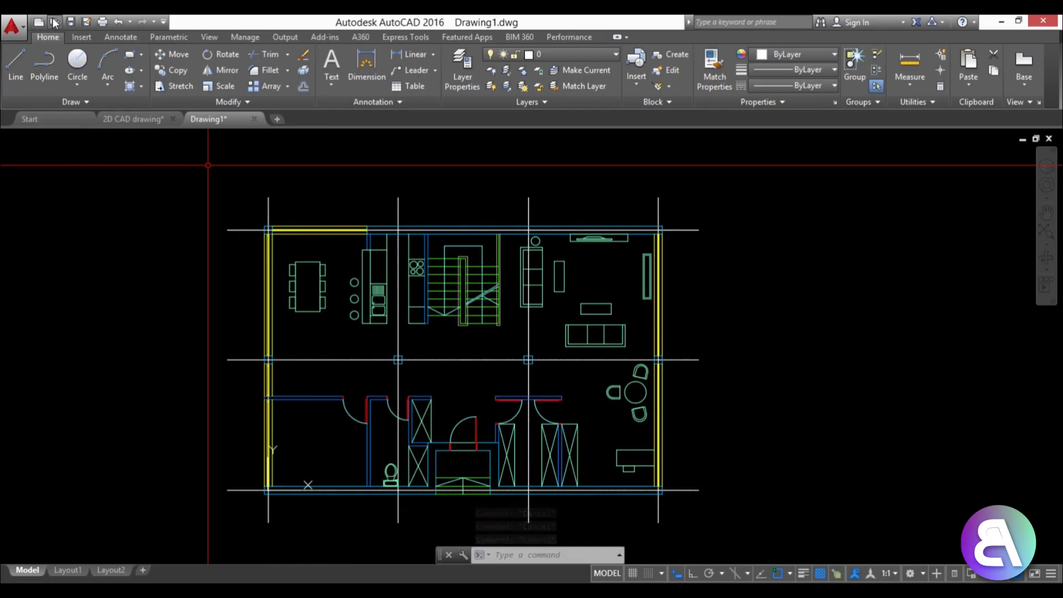
Save the ground-floor plan drawing to the Desktop under the name "lvl 0".
left_click(70, 22)
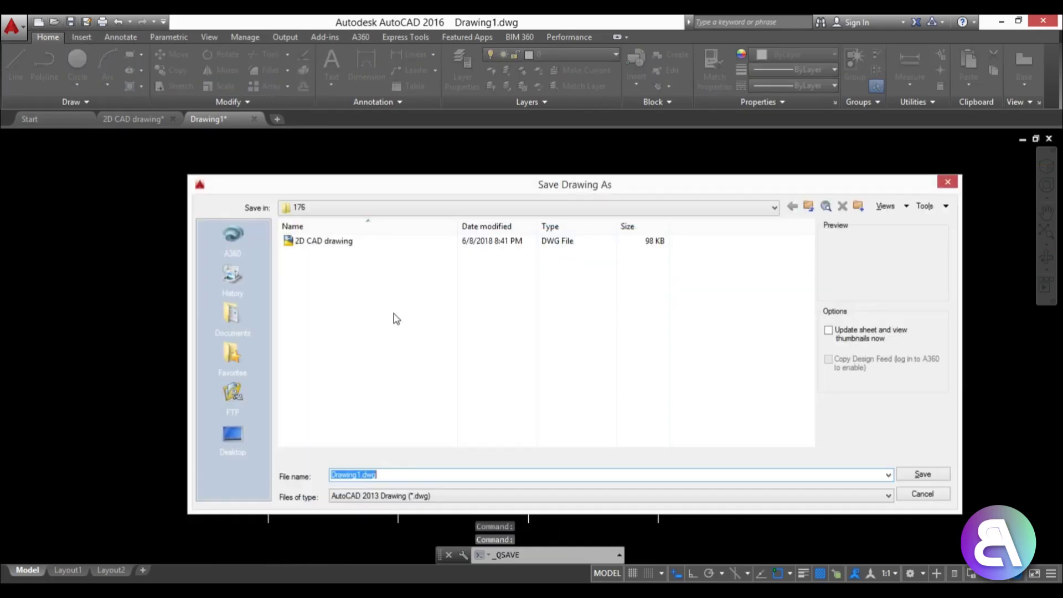
left_click(233, 433)
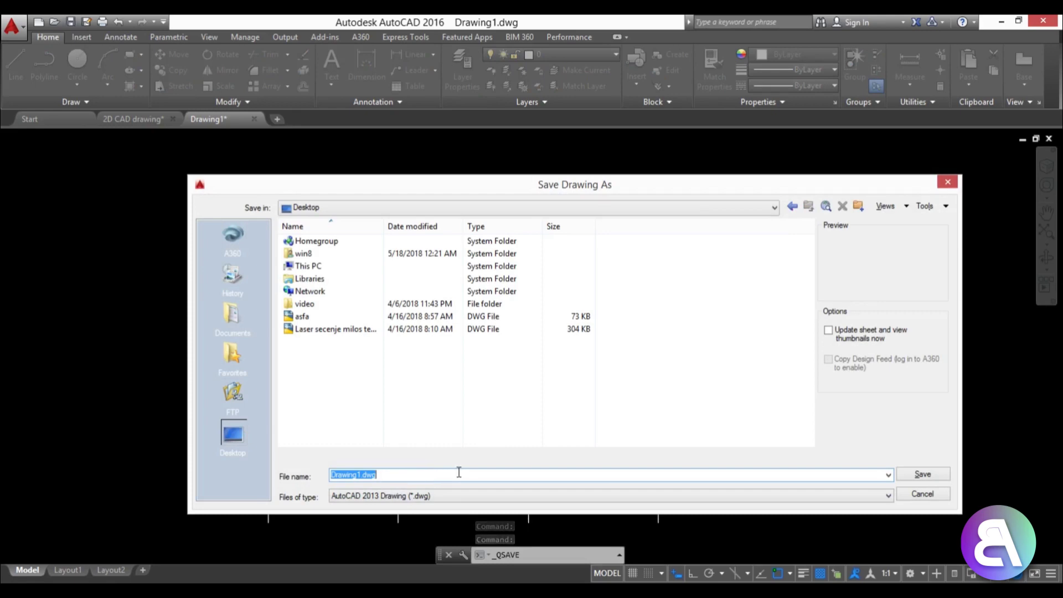
type("M")
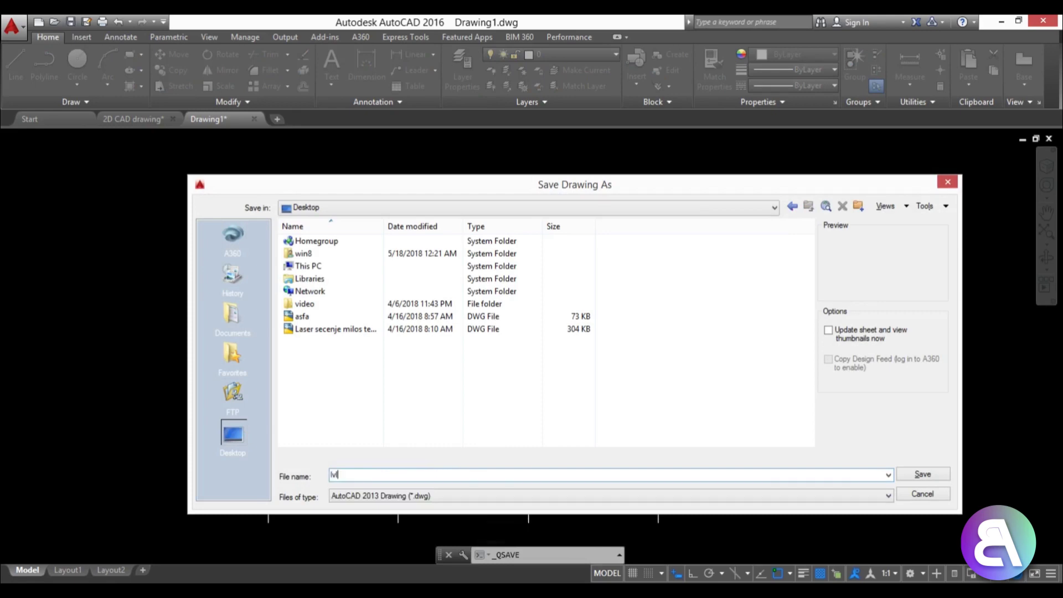
type(" 0")
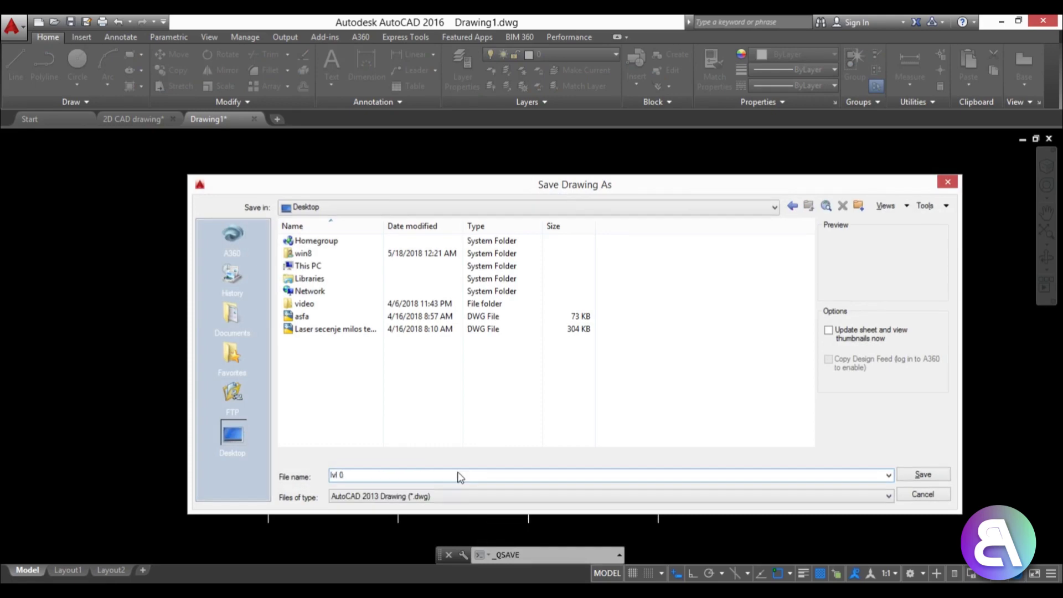
key("Return")
middle_click_drag(459, 367, 425, 345)
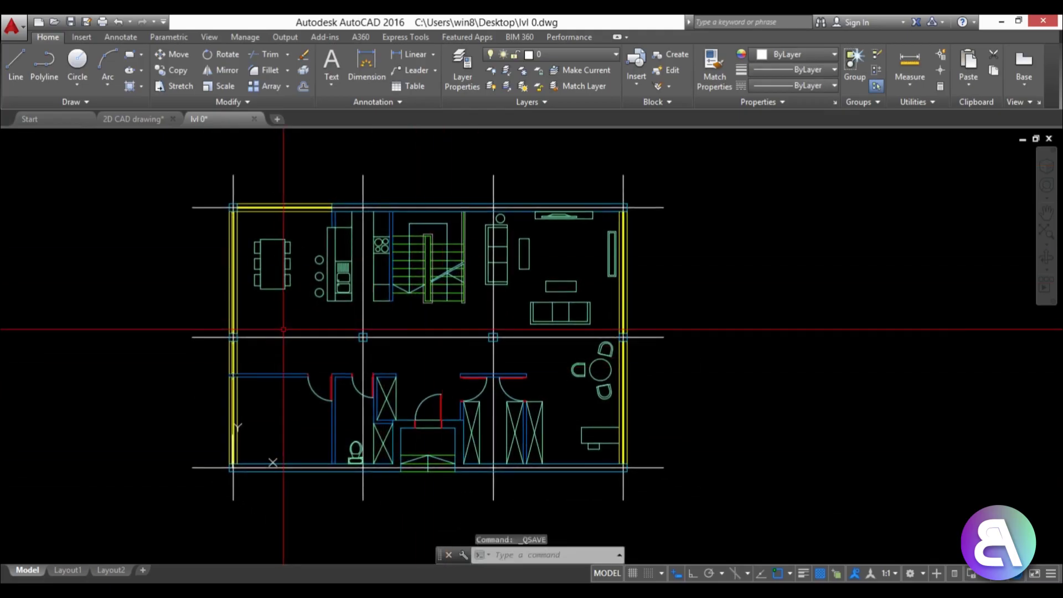
Return to the 2D CAD drawing and copy the entire upper-floor plan with the red-hatched terrace.
left_click(160, 119)
scroll(290, 183, "up", 4)
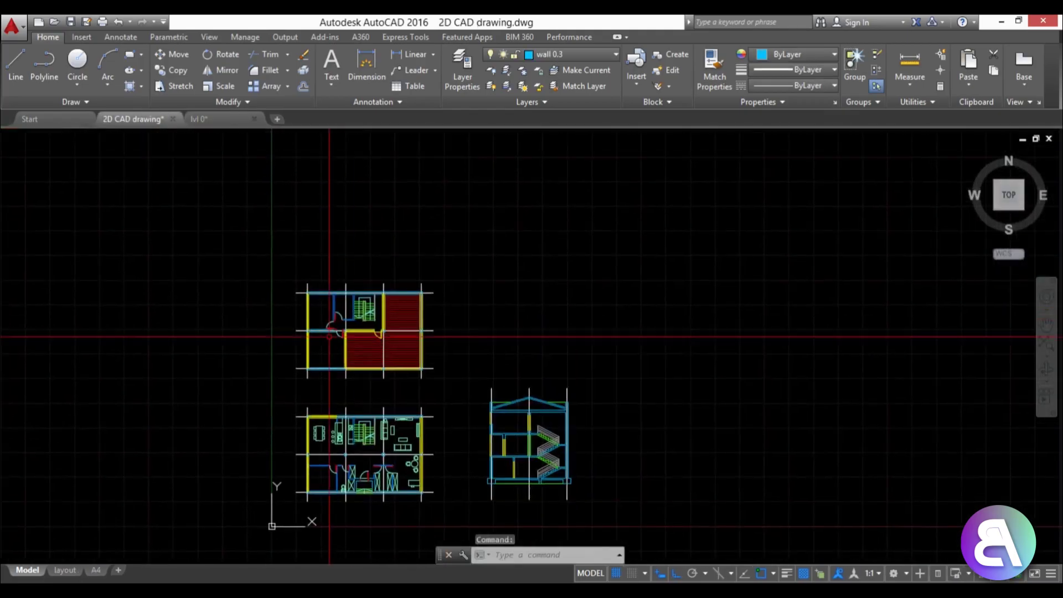
left_click(238, 225)
left_click(623, 513)
mouse_move(649, 505)
middle_mouse_down()
mouse_move(598, 441)
mouse_move(579, 438)
middle_mouse_up()
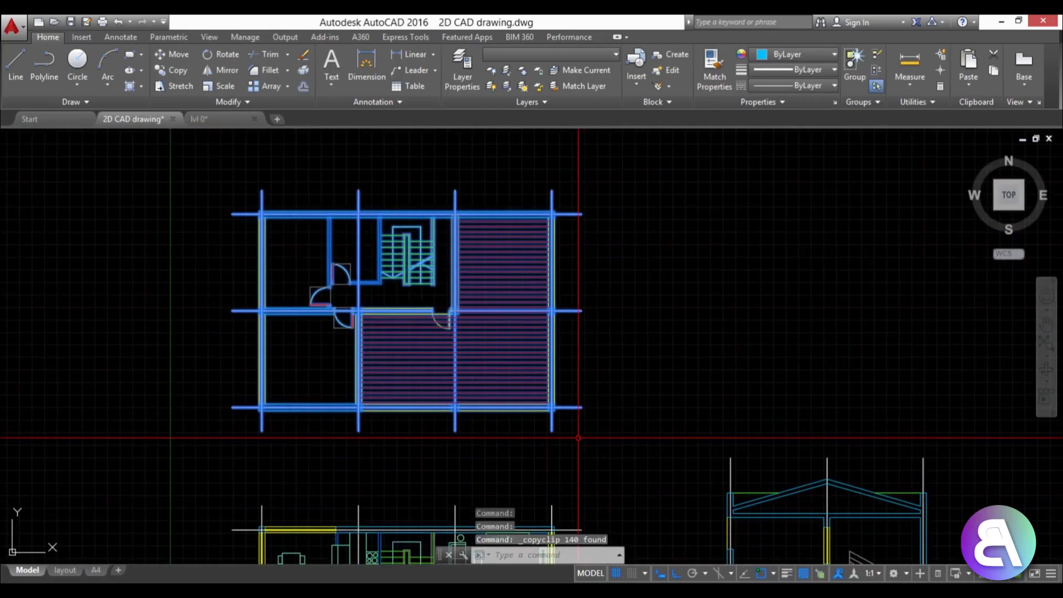
Create another new drawing and paste the upper-floor plan with the hatched terrace into it.
left_click(277, 120)
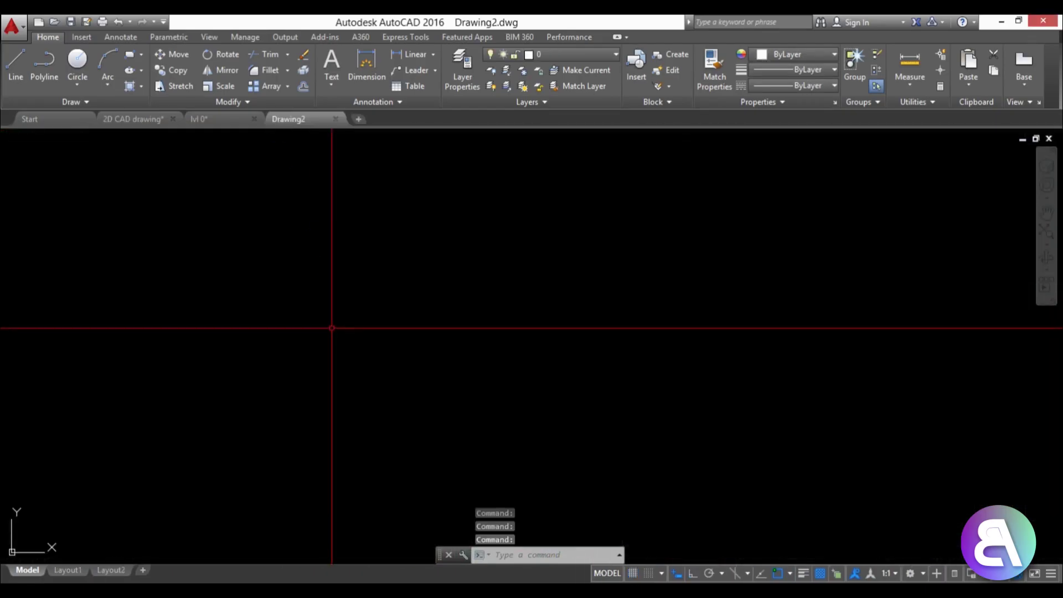
key("ctrl+v")
left_click(399, 397)
scroll(402, 398, "down", 1)
middle_click_drag(402, 398, 246, 454)
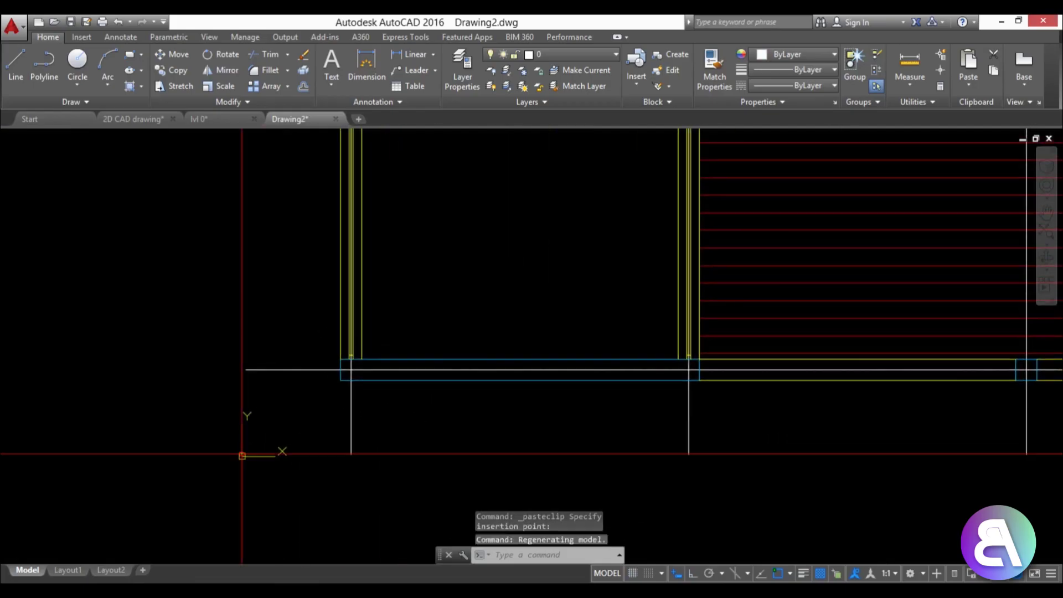
Move the UCS origin to the intersection of the upper-floor plan's leftmost vertical and lowest horizontal grid axes.
left_click(242, 455)
left_click(244, 456)
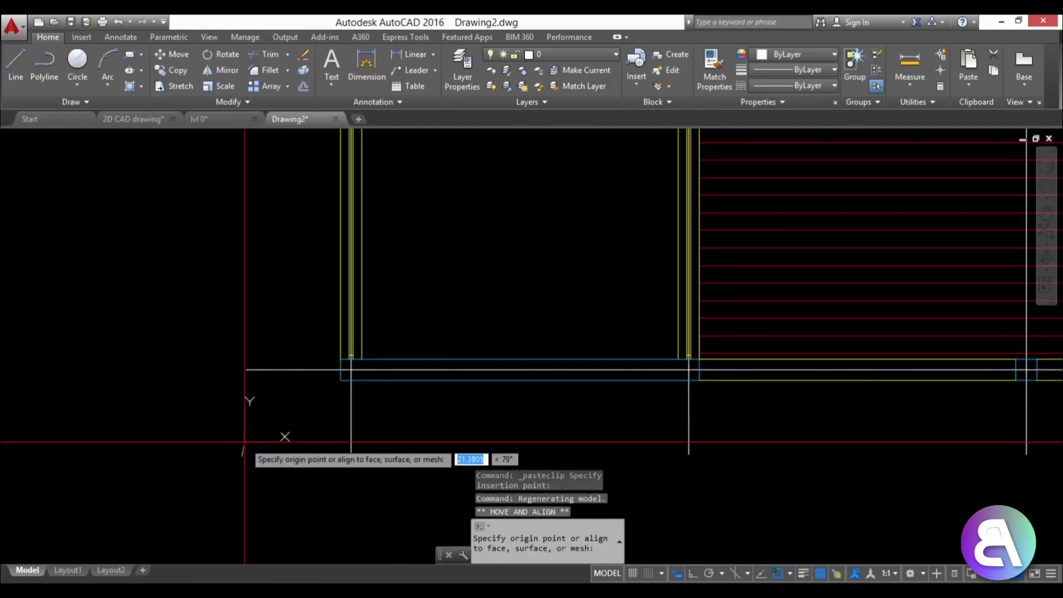
left_click(351, 370)
scroll(333, 376, "down", 5)
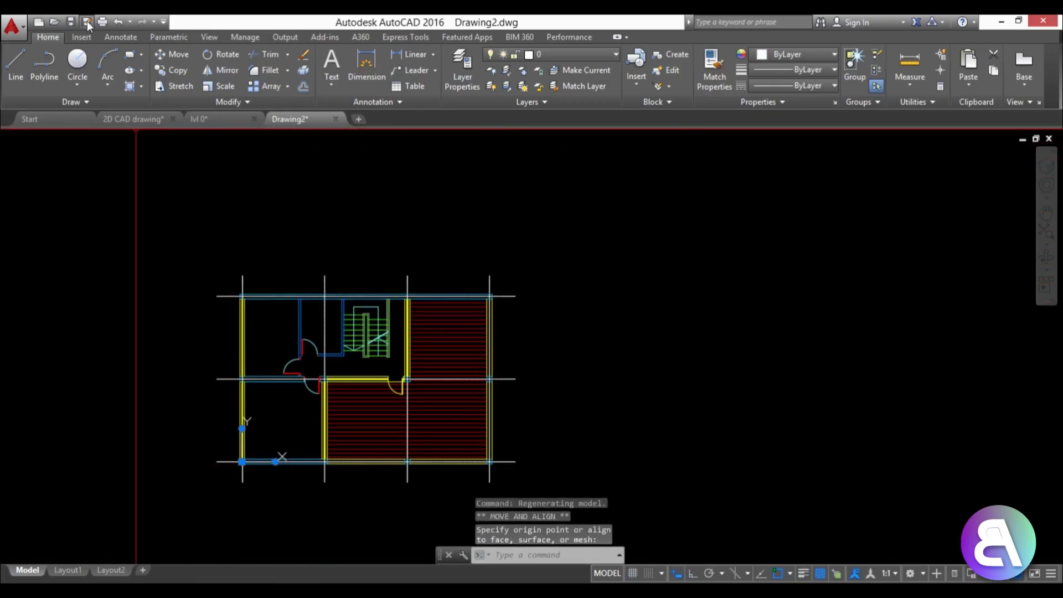
Save the upper-floor plan drawing to the Desktop under the name "lvl 1".
left_click(71, 22)
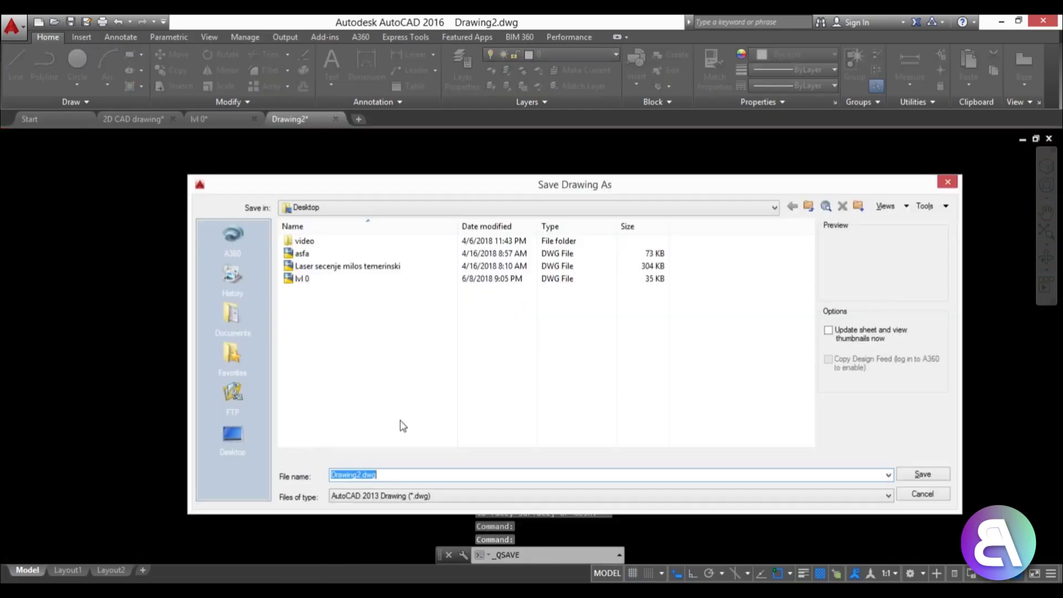
type("lvl")
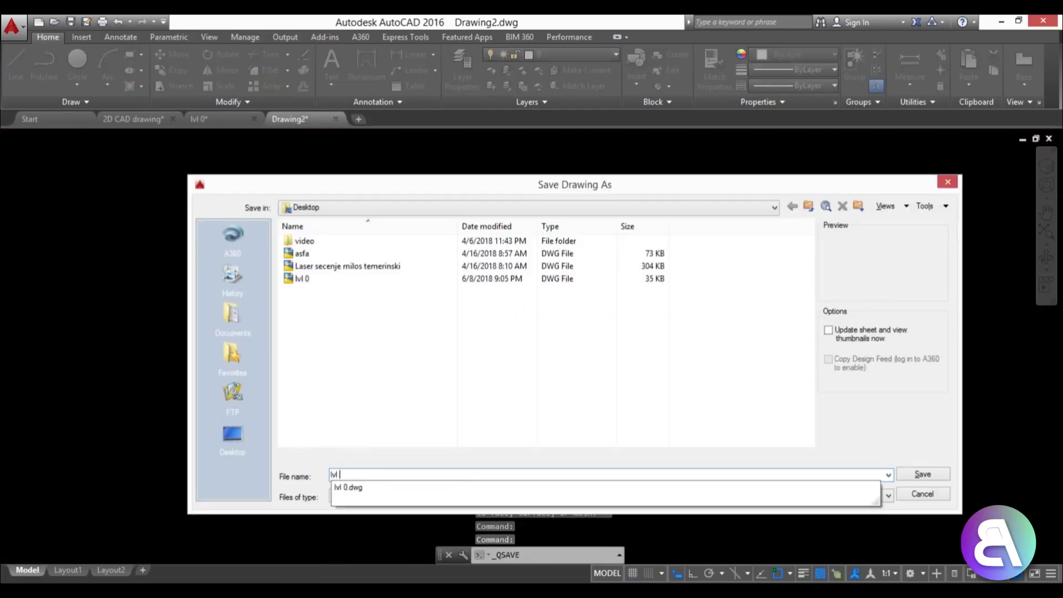
type(" 1")
key("Return")
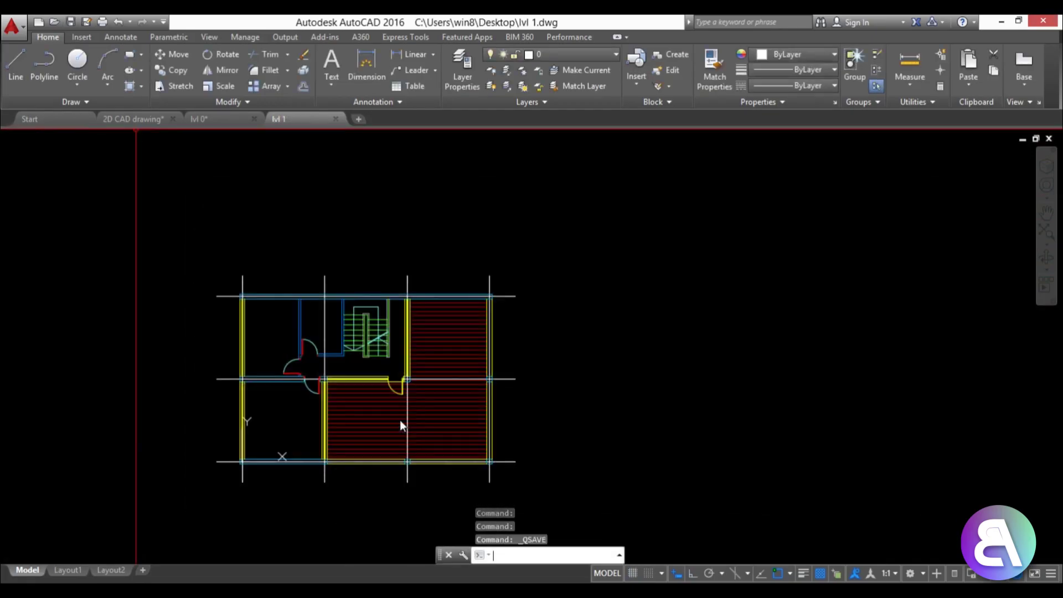
Return to the 2D CAD drawing and copy the entire building section with the staircase and its grid axes.
left_click(111, 118)
scroll(373, 304, "down", 3)
scroll(301, 218, "up", 5)
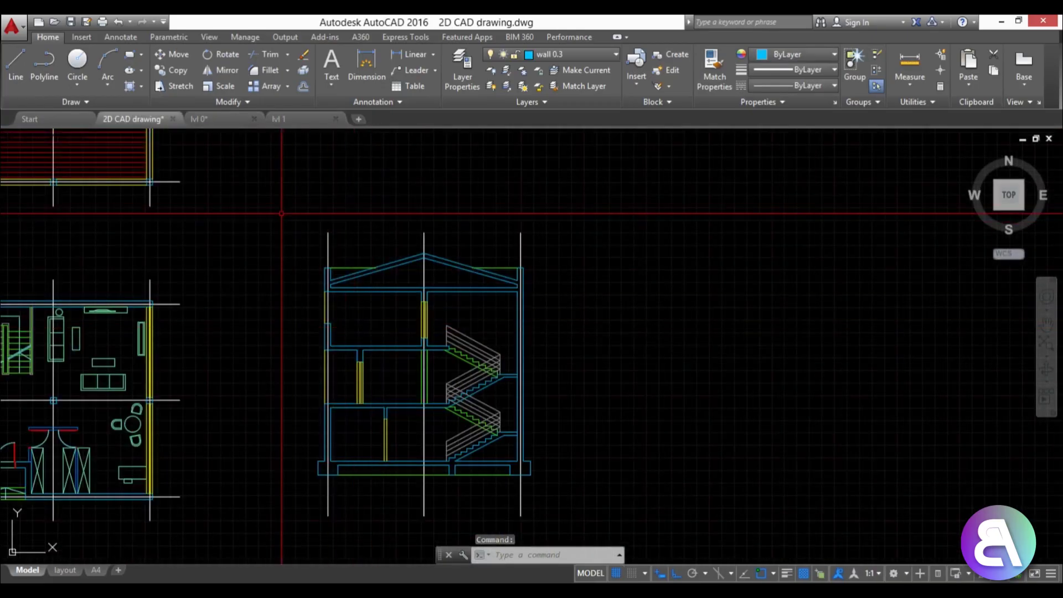
scroll(426, 360, "down", 4)
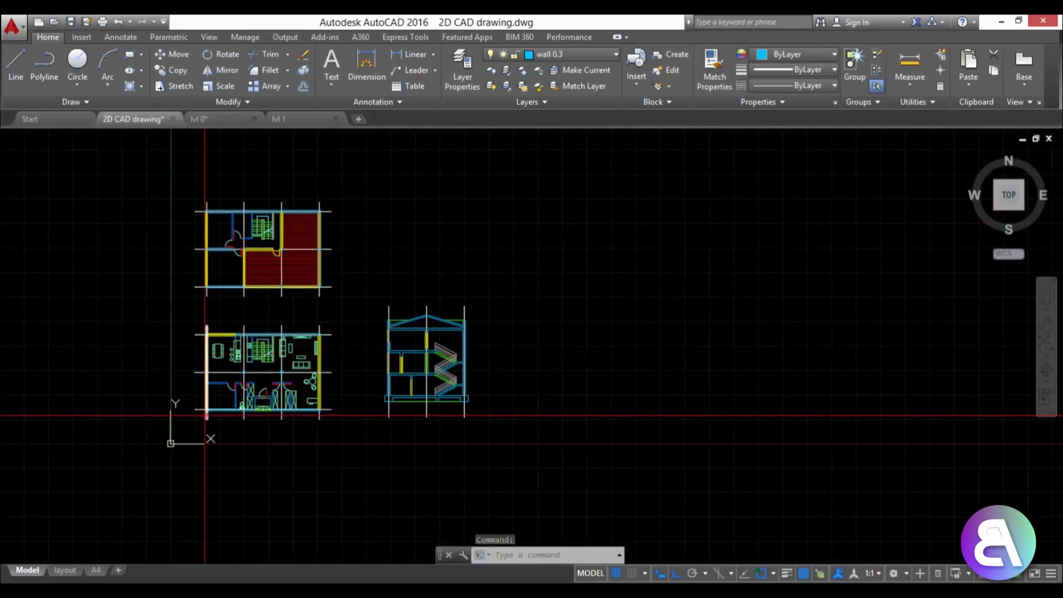
scroll(432, 399, "up", 2)
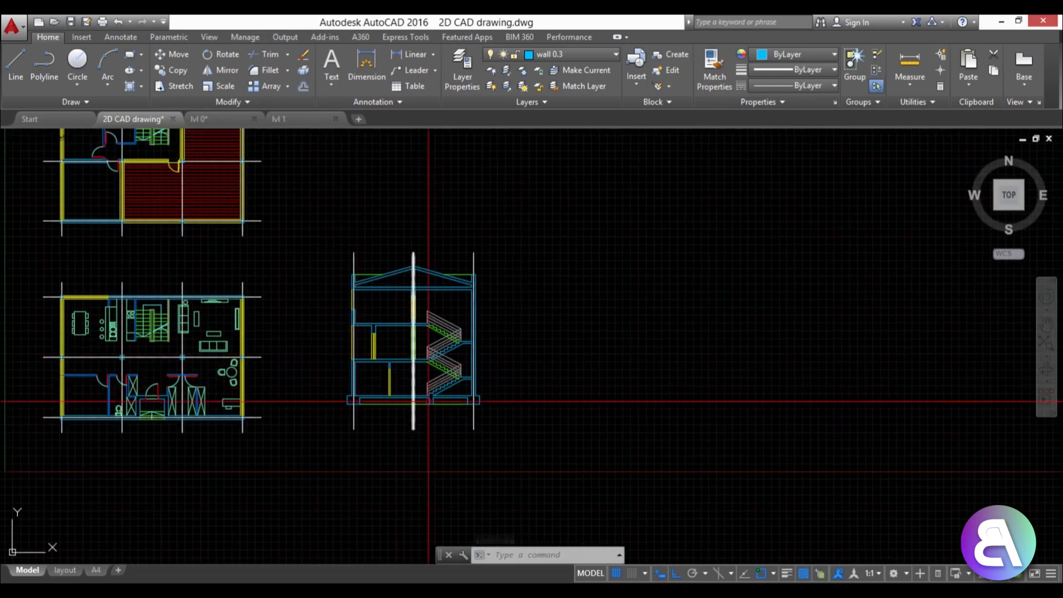
scroll(428, 401, "up", 3)
left_click(292, 164)
left_click(628, 480)
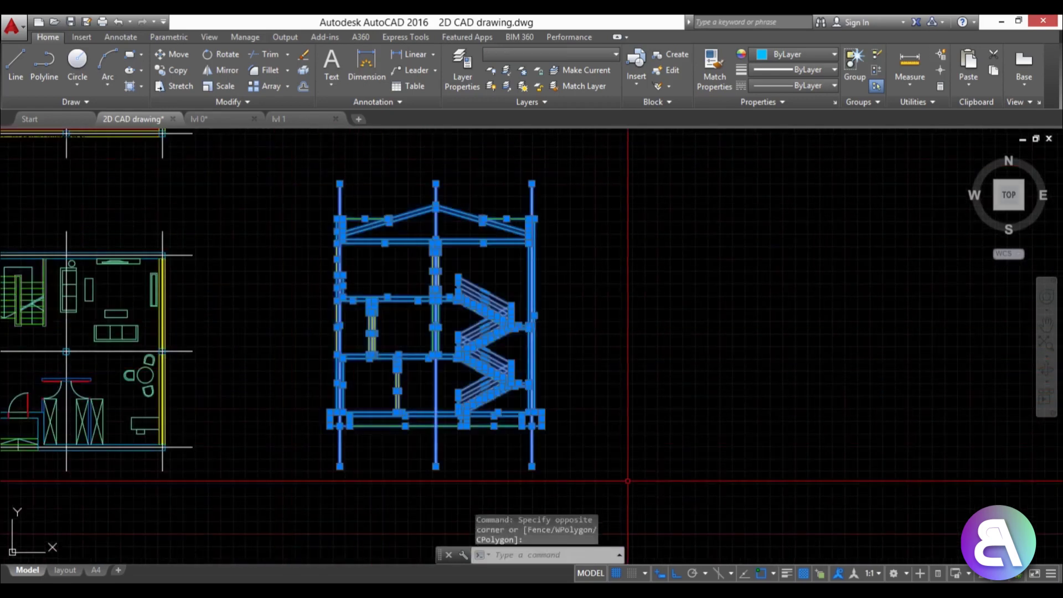
key("ctrl+c")
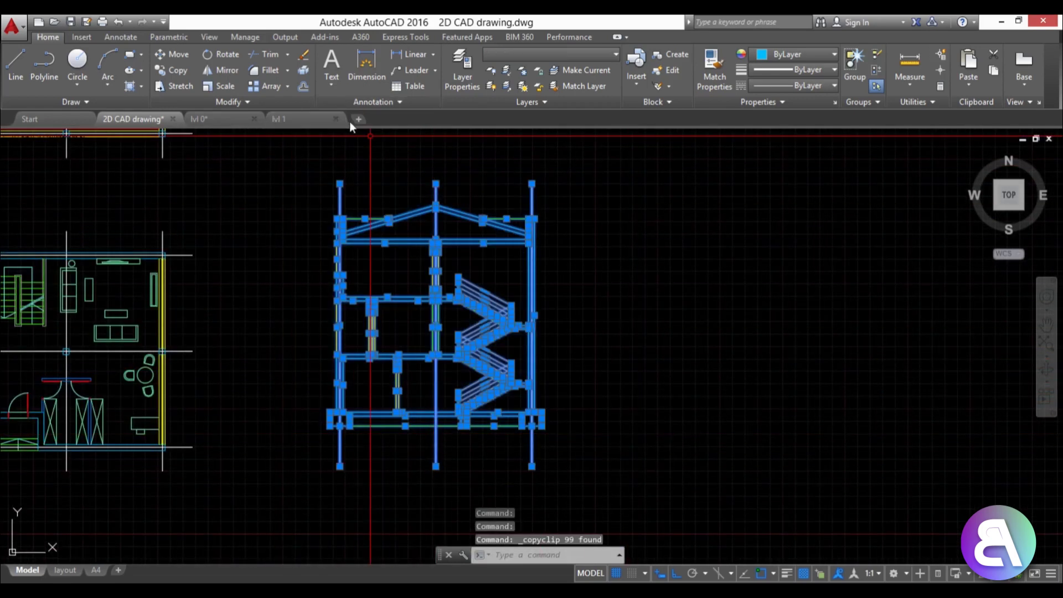
Create a third new drawing and paste the building section into it.
left_click(354, 120)
key("ctrl+v")
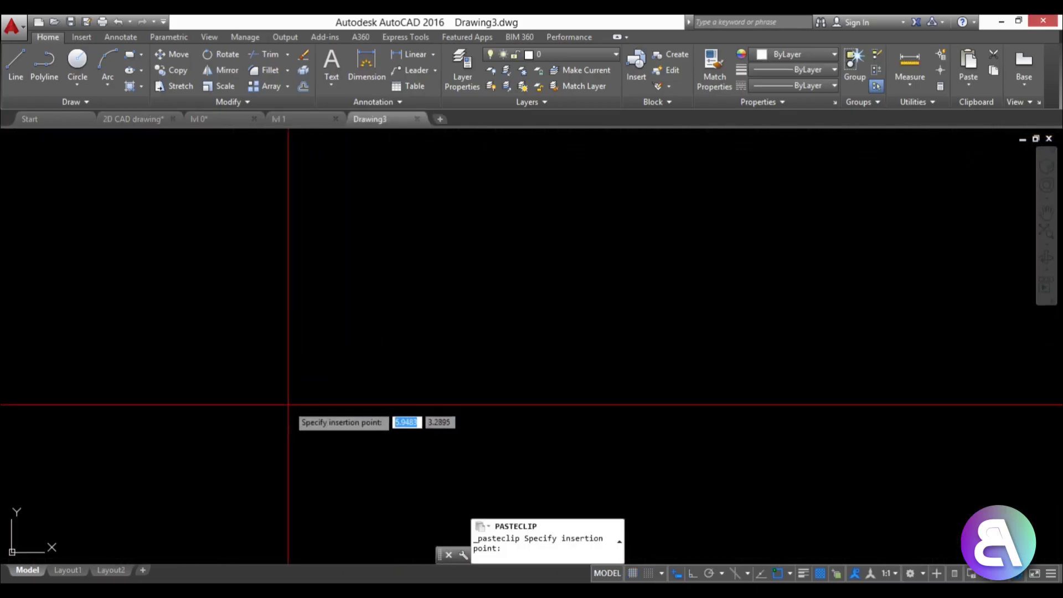
left_click(288, 404)
scroll(324, 386, "down", 7)
scroll(232, 535, "down", 2)
mouse_move(313, 390)
middle_mouse_down()
mouse_move(232, 535)
mouse_move(297, 469)
middle_mouse_up()
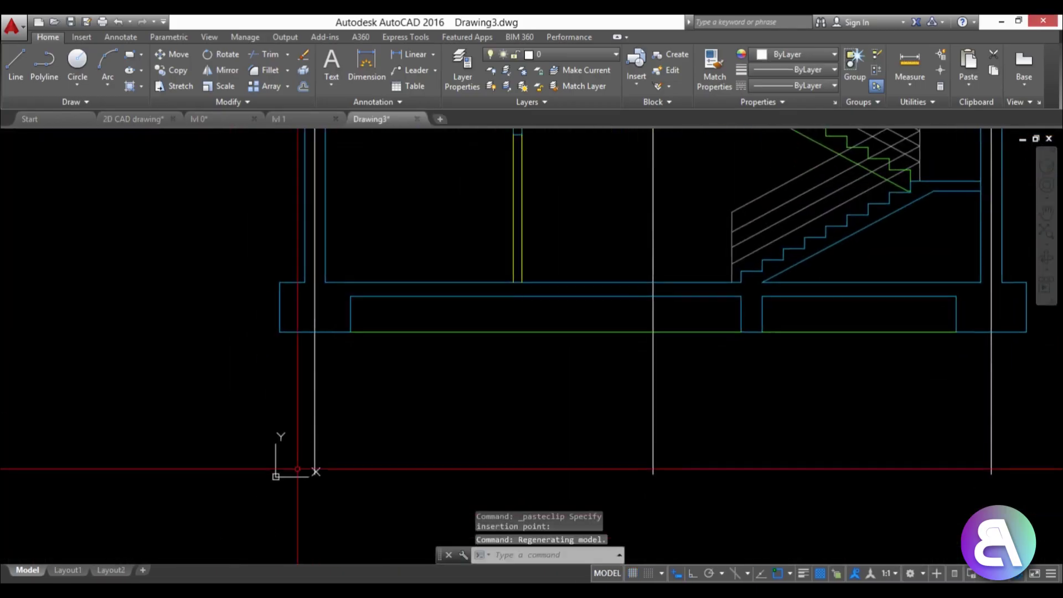
Move the UCS origin to where the section's leftmost grid axis meets the top of the floor slab above the lowest storey.
left_click(283, 477)
left_click(276, 476)
middle_click_drag(322, 295, 296, 496)
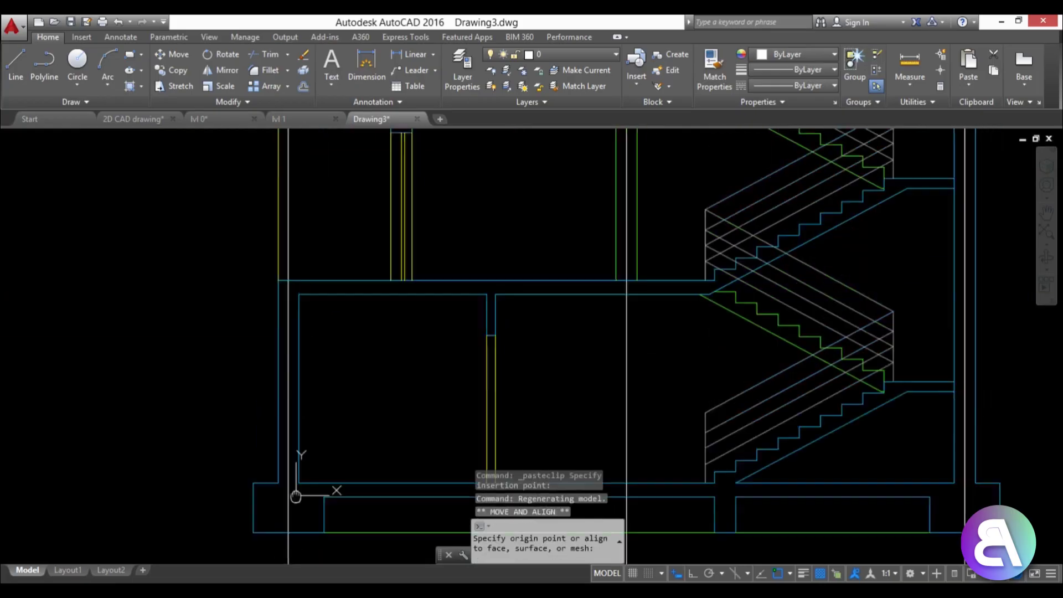
scroll(300, 233, "up", 2)
left_click(270, 356)
scroll(306, 384, "down", 5)
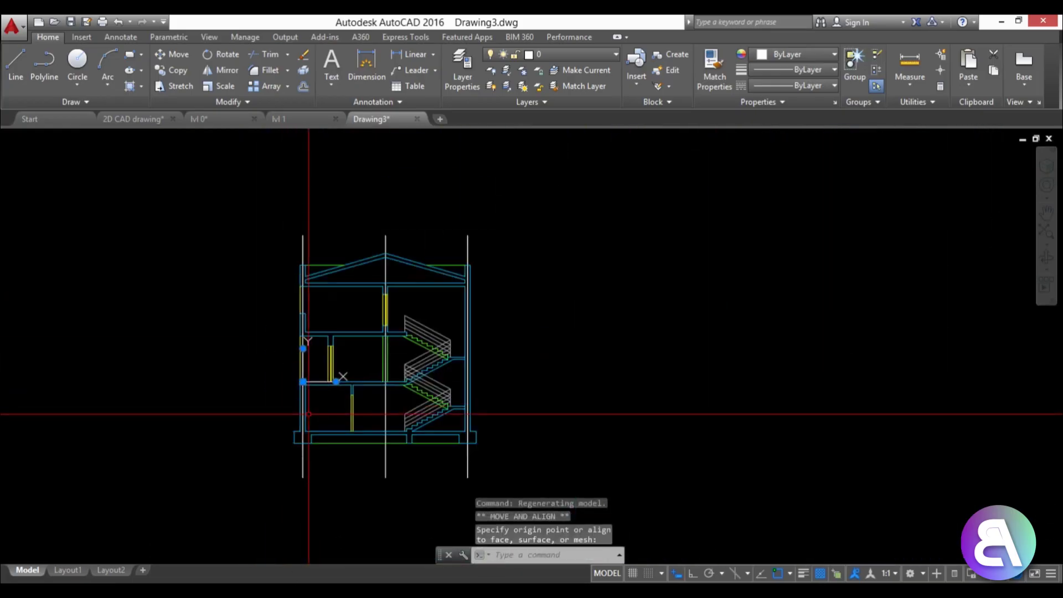
key("Escape")
key("Escape")
key("Escape")
scroll(297, 379, "up", 4)
scroll(327, 411, "down", 4)
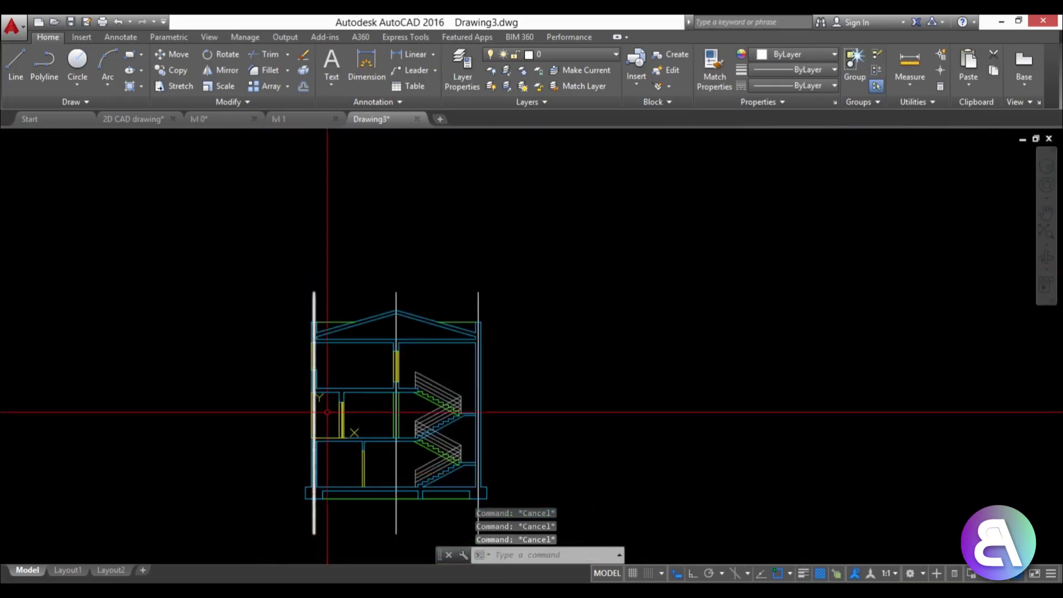
Save the building section drawing to the Desktop under the name "section".
middle_click_drag(331, 365, 329, 305)
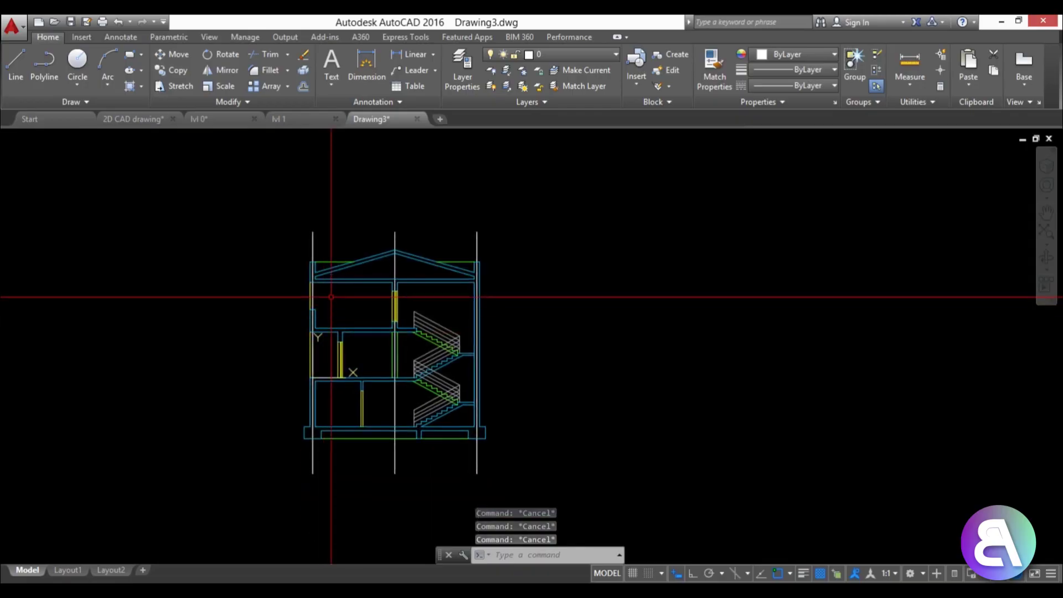
scroll(331, 344, "up", 2)
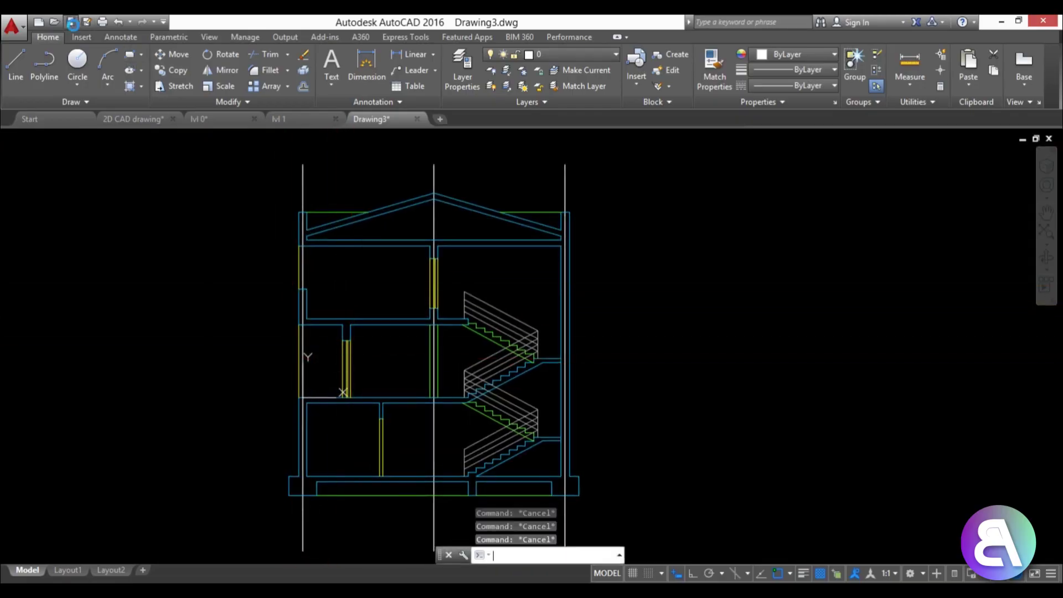
left_click(72, 22)
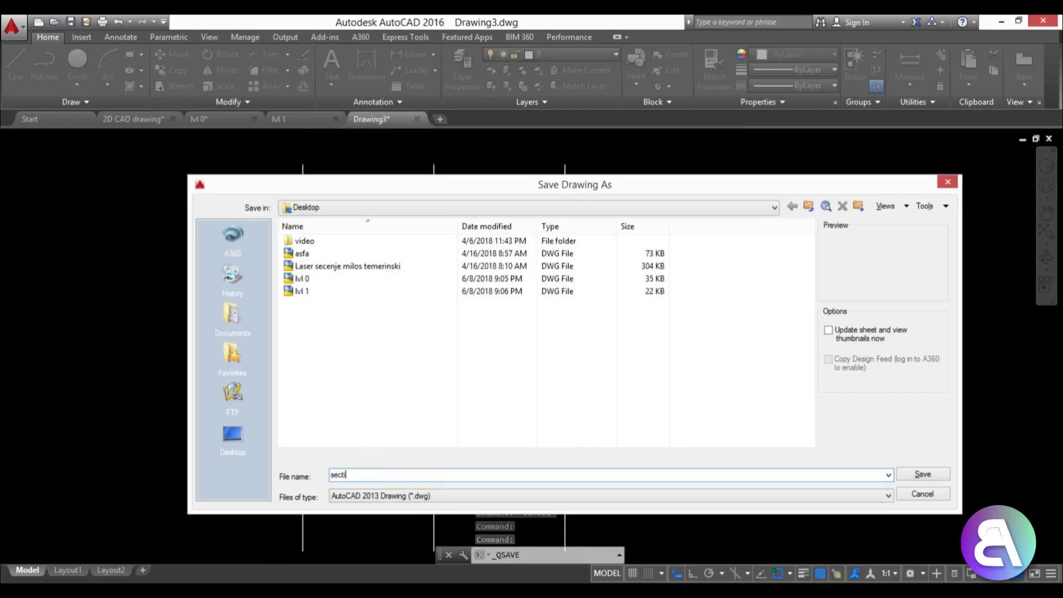
key("Return")
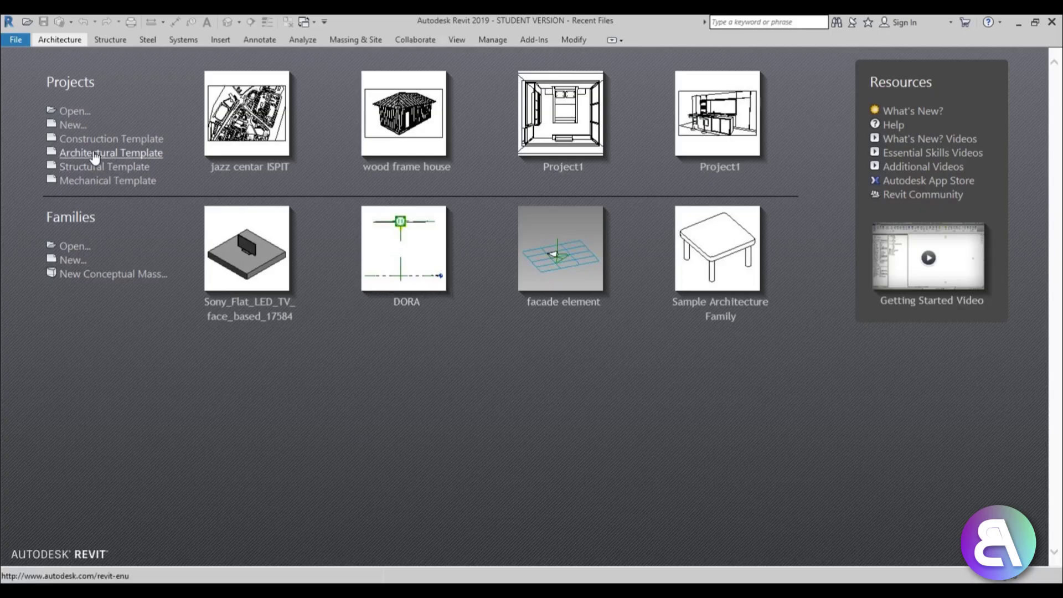
Switch to Revit and create a new project from the Architectural Template.
left_click(92, 151)
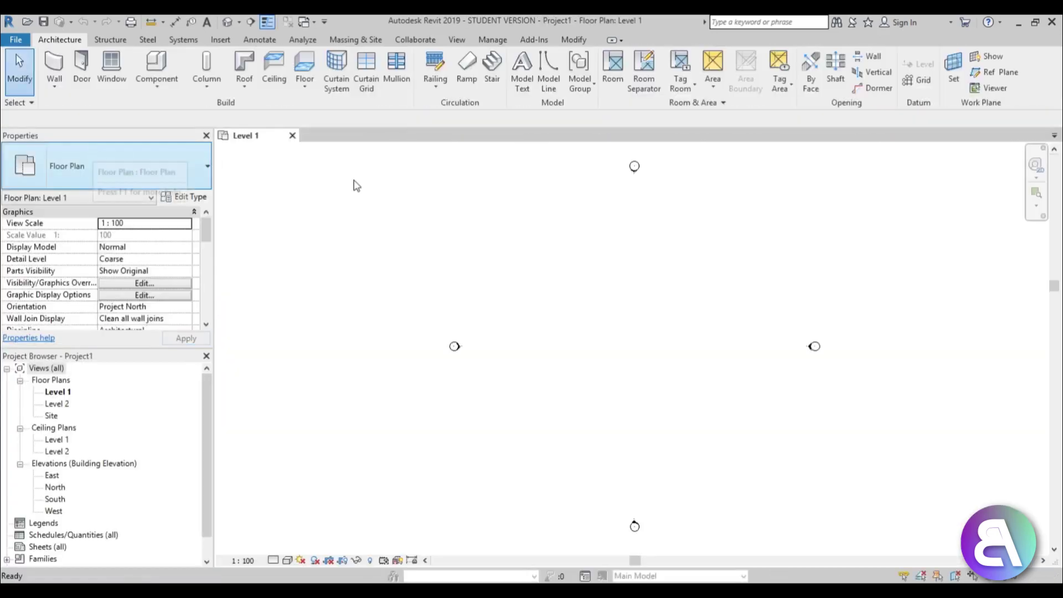
middle_click_drag(532, 281, 485, 272)
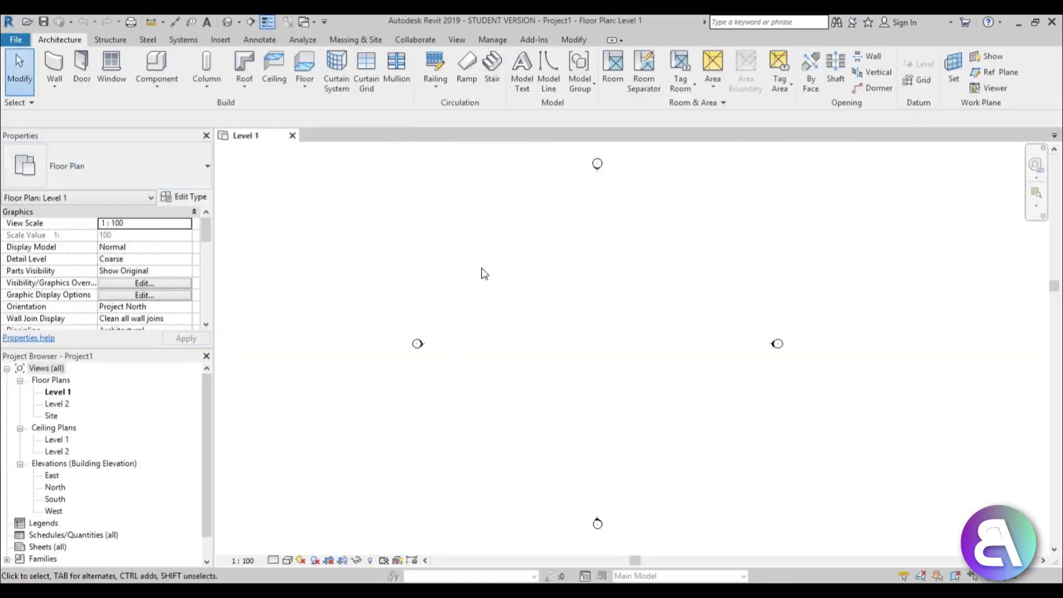
middle_click_drag(586, 309, 525, 308)
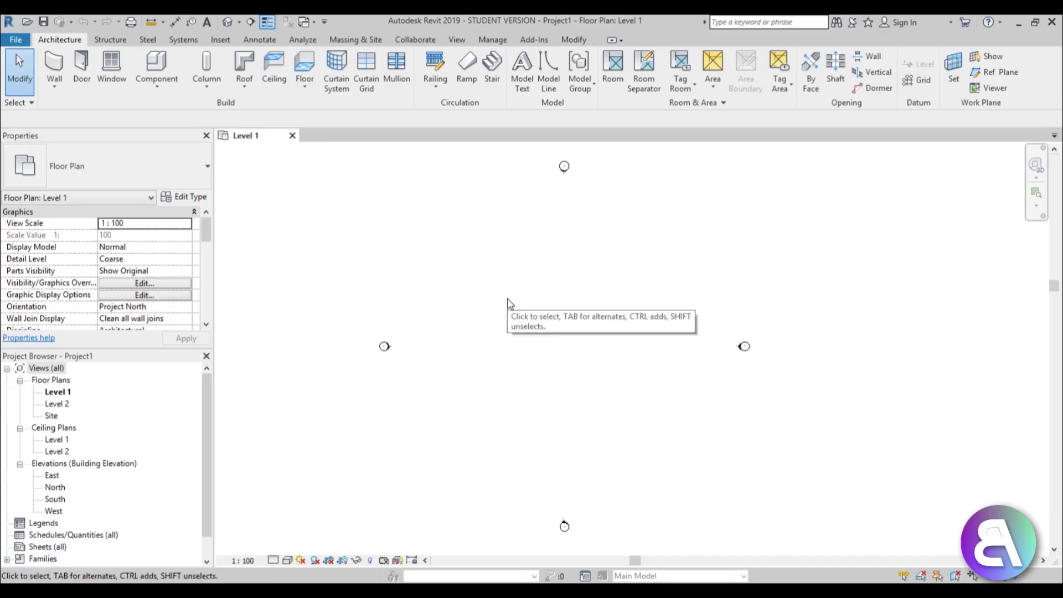
Set the project's length units to centimeters.
key("u")
key("n")
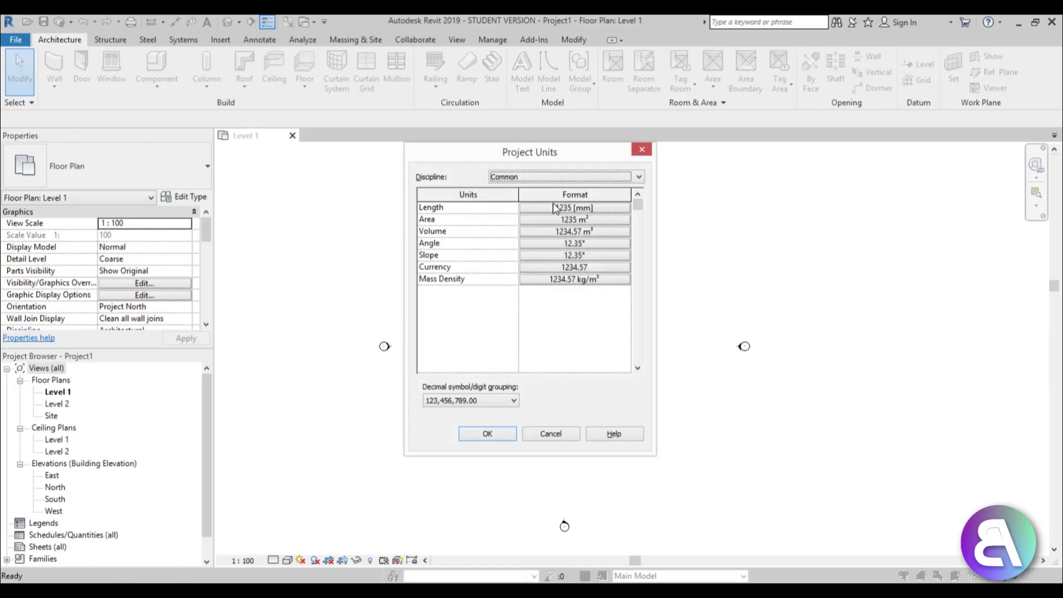
left_click(556, 208)
left_click(538, 231)
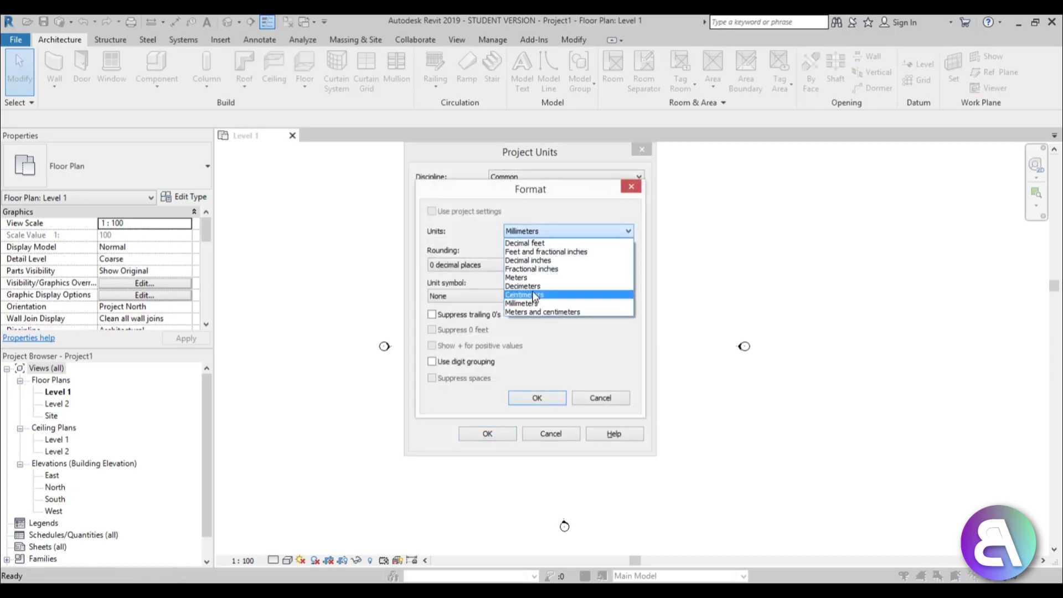
left_click(535, 295)
left_click(535, 398)
left_click(487, 434)
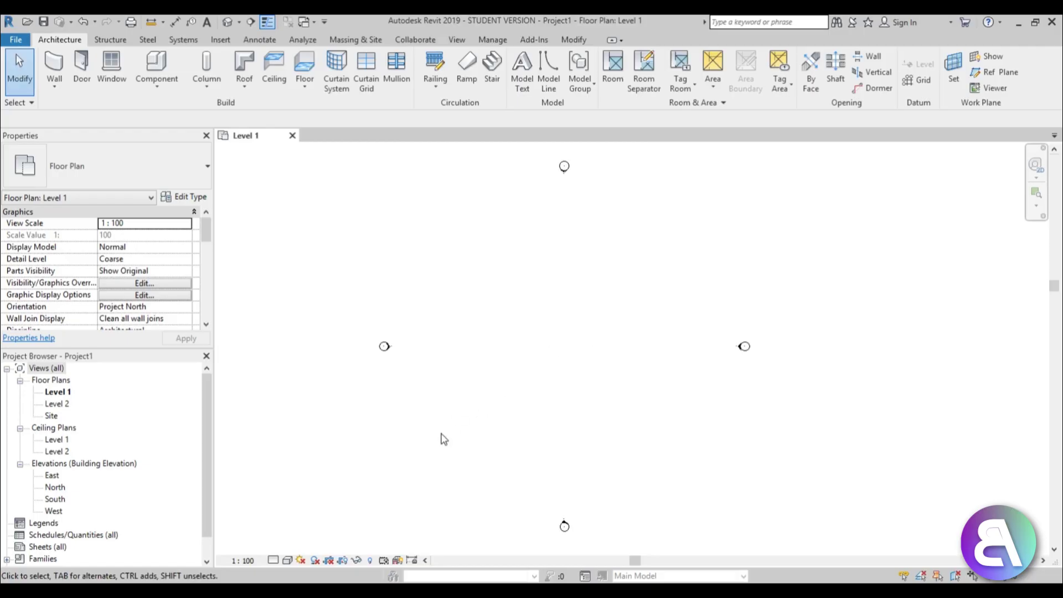
Rename the Level 1 floor plan to "LVL 0", including its corresponding level and views.
middle_click_drag(480, 422, 477, 423)
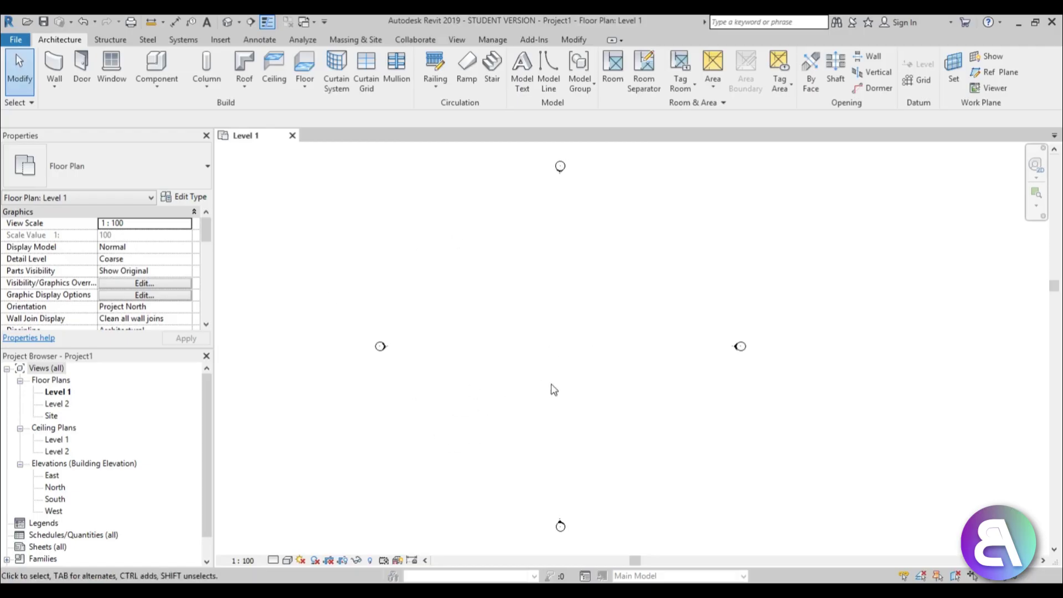
middle_click_drag(576, 311, 563, 307)
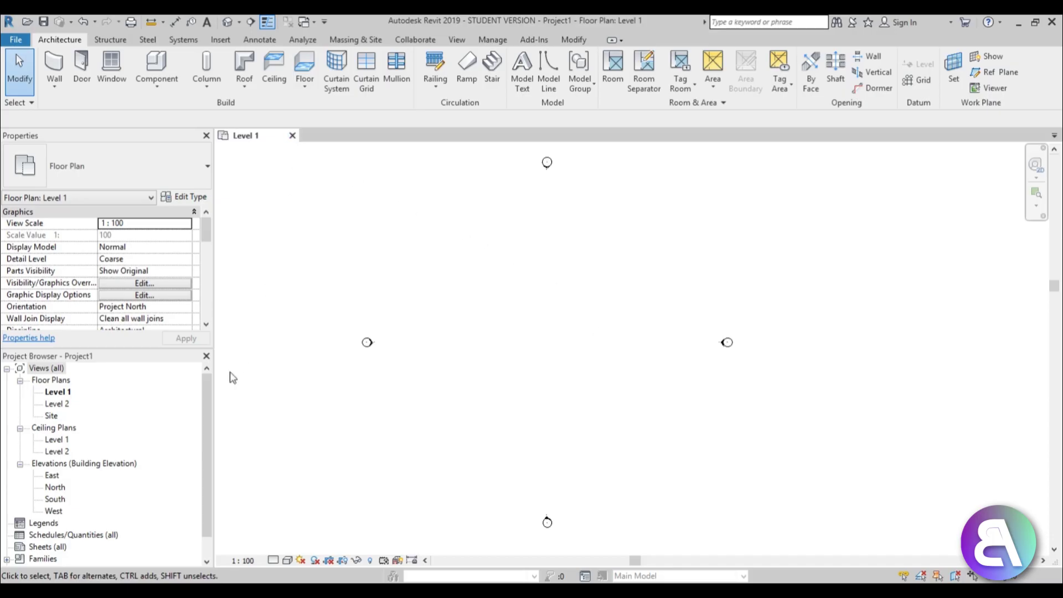
right_click(56, 394)
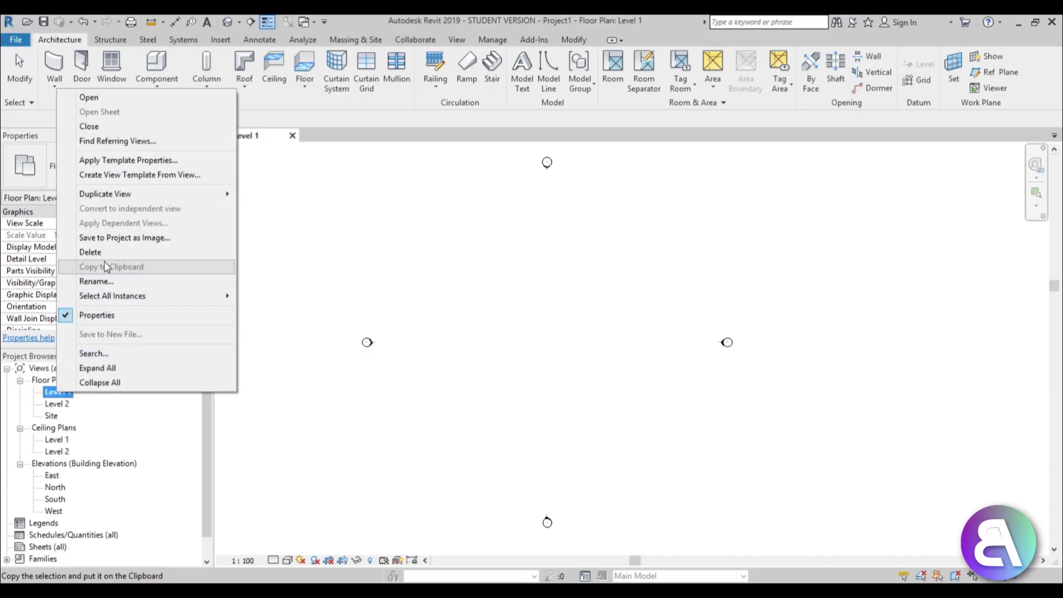
left_click(104, 280)
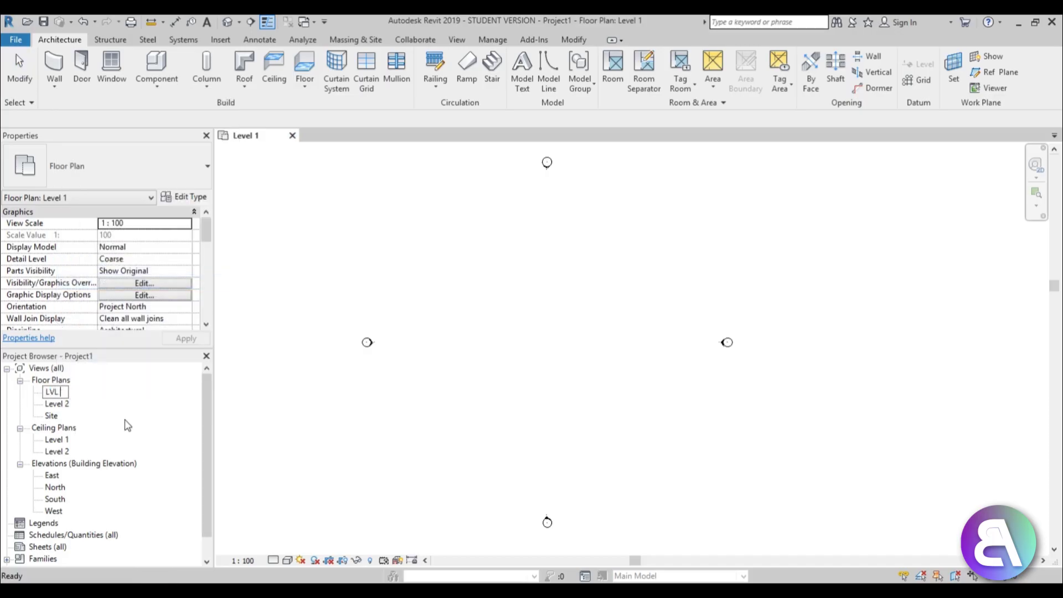
key("Return")
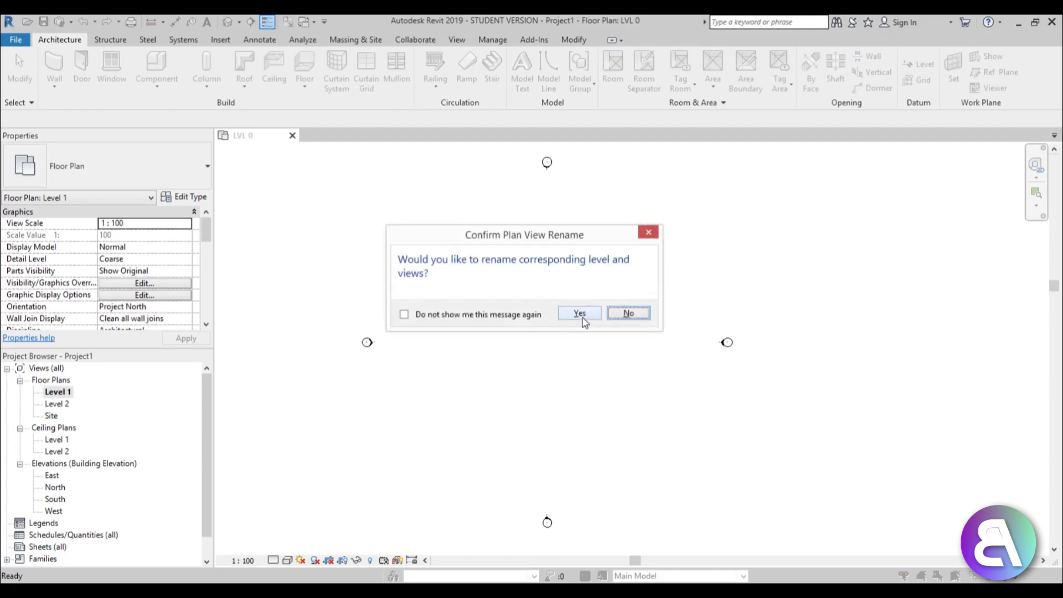
left_click(580, 313)
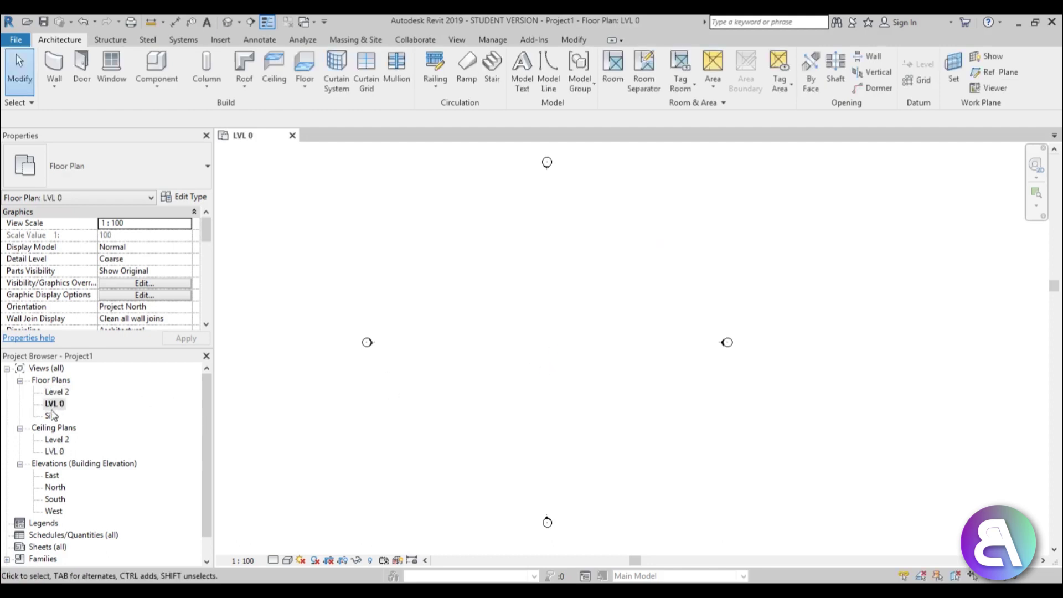
Start linking a CAD file into the LVL 0 plan and select lvl 0.dwg from the Desktop.
left_click(220, 40)
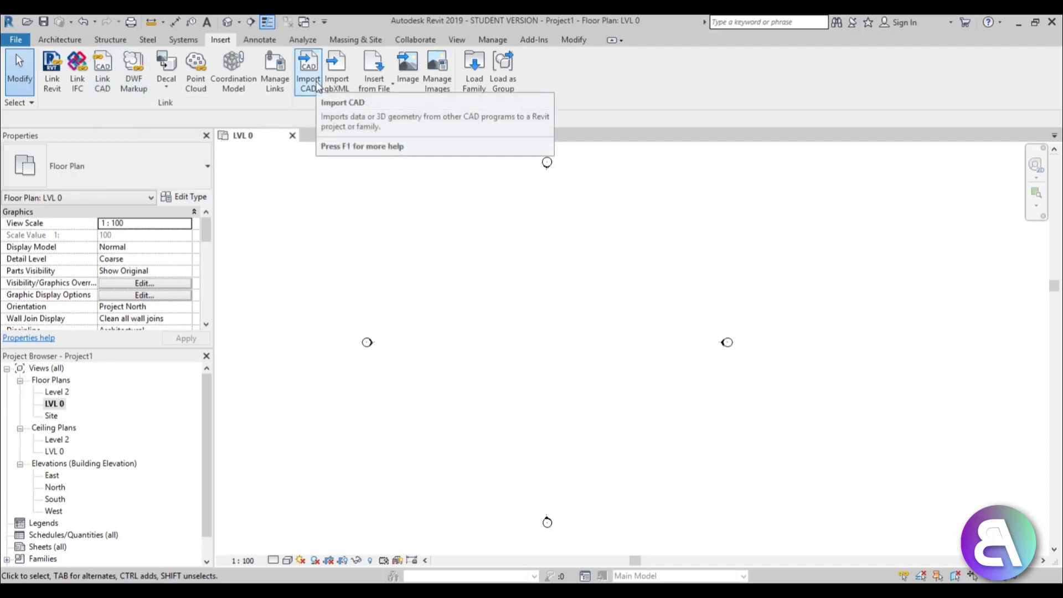
left_click(105, 92)
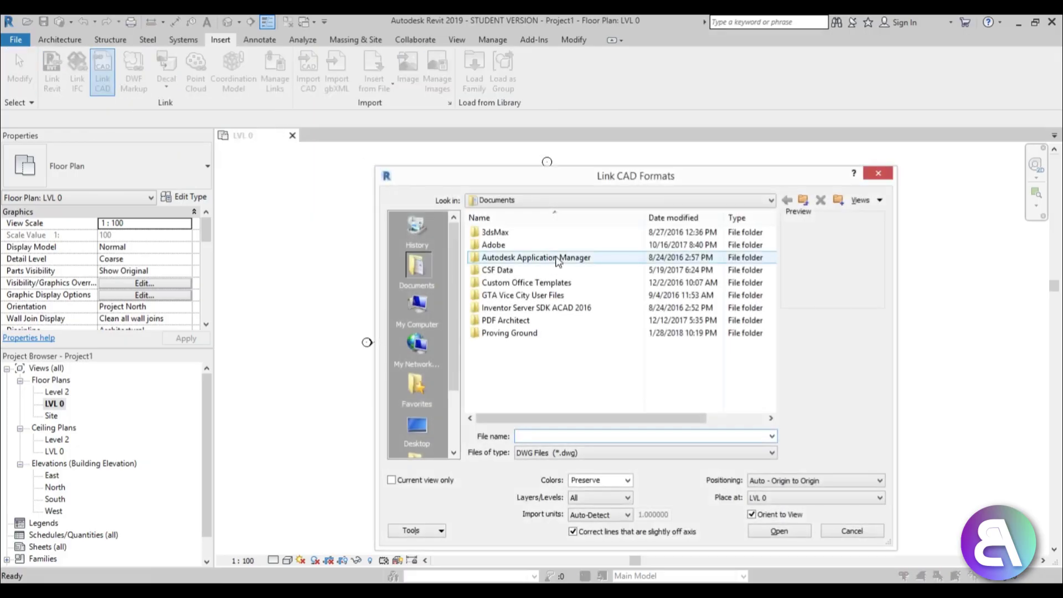
left_click_drag(540, 182, 374, 87)
left_click(253, 334)
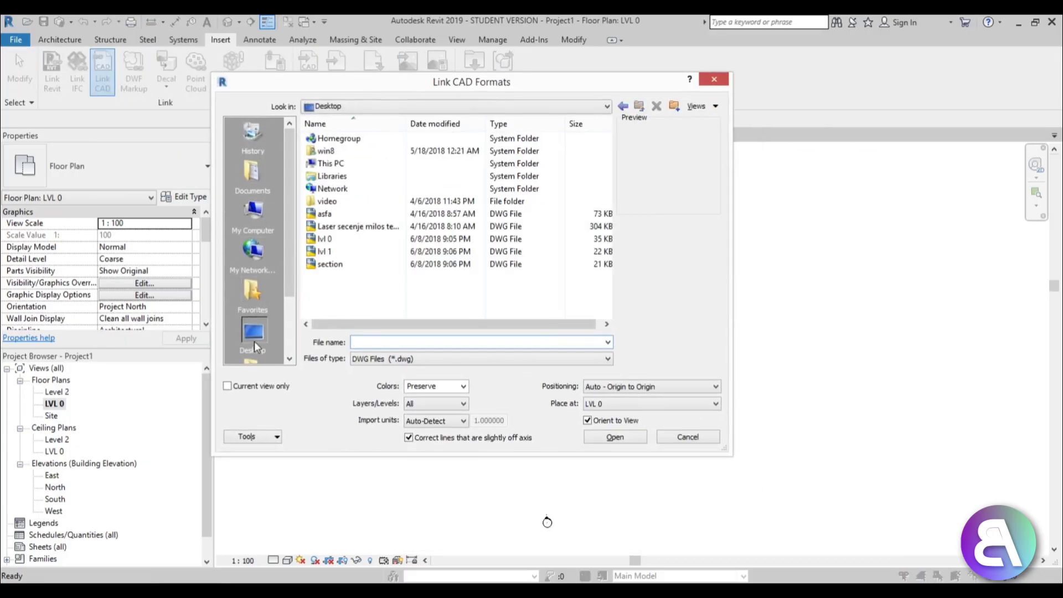
left_click(332, 242)
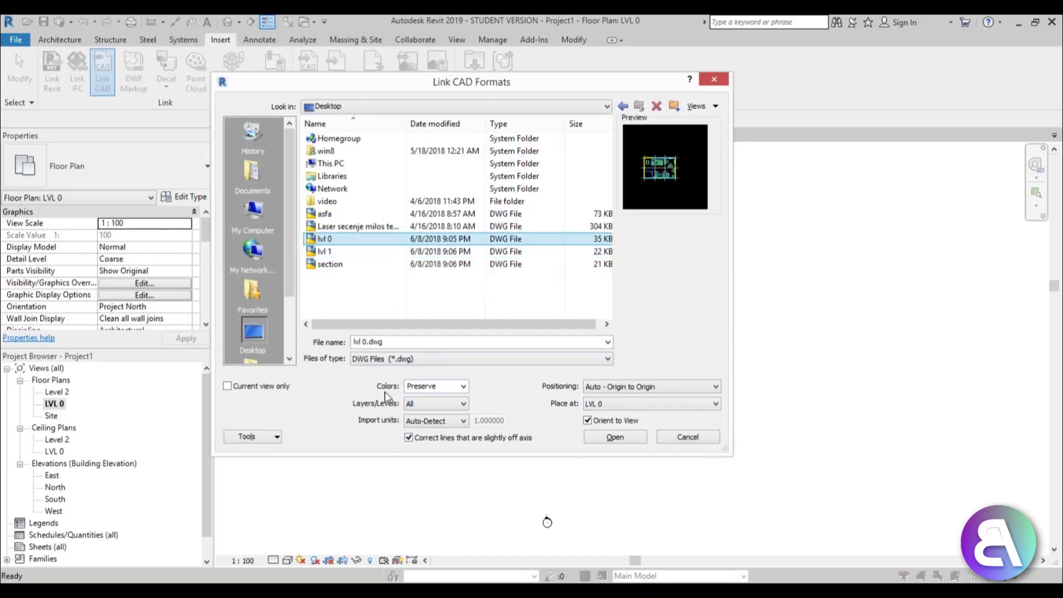
Link the selected drawing with black and white colors, all layers and import units set to centimeter.
left_click(436, 386)
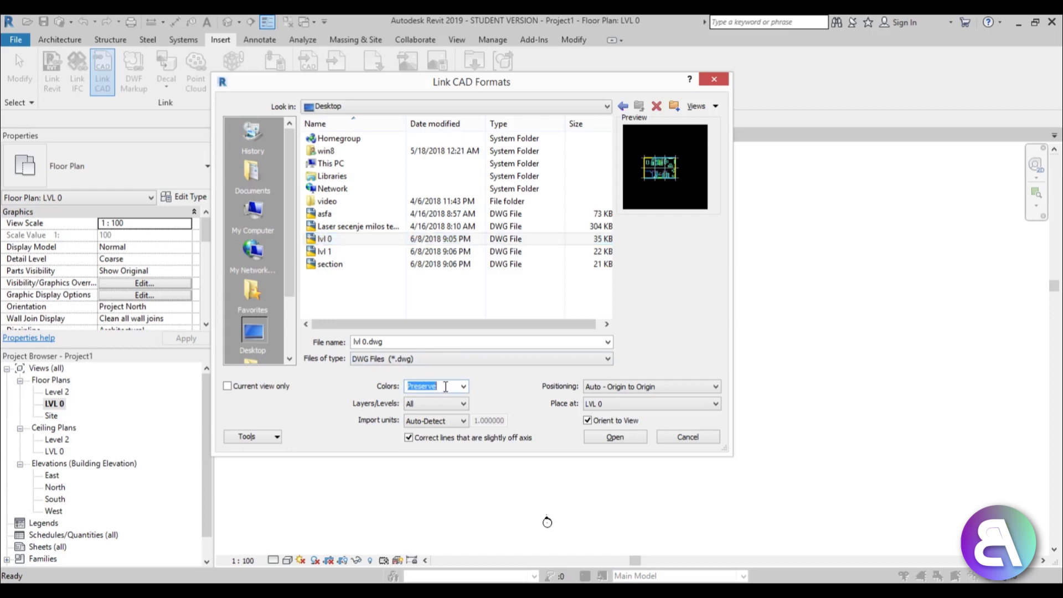
left_click(463, 386)
left_click(437, 416)
left_click(419, 404)
left_click(447, 407)
left_click(434, 422)
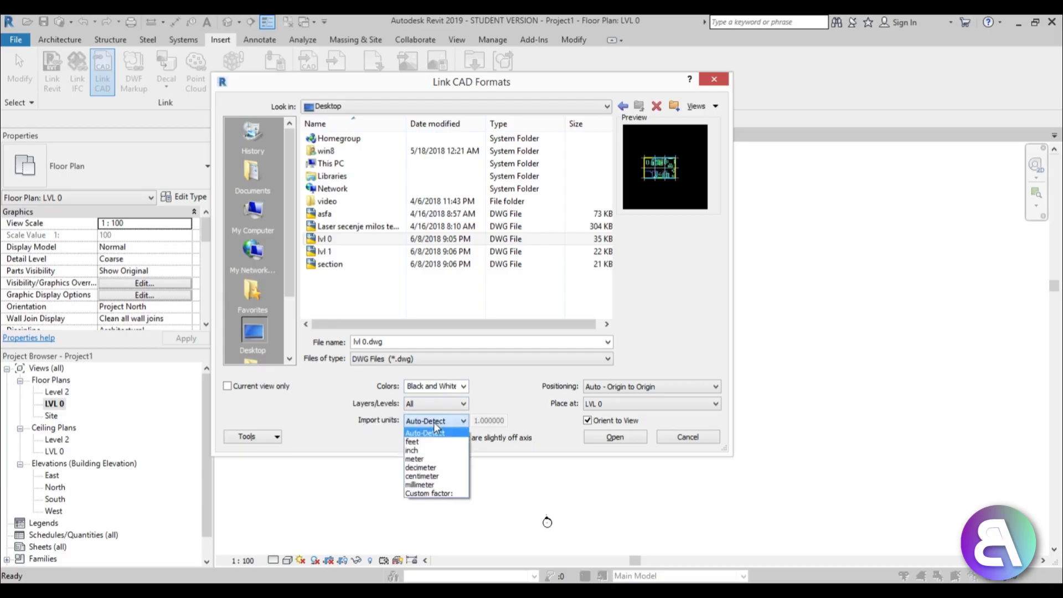
left_click(442, 479)
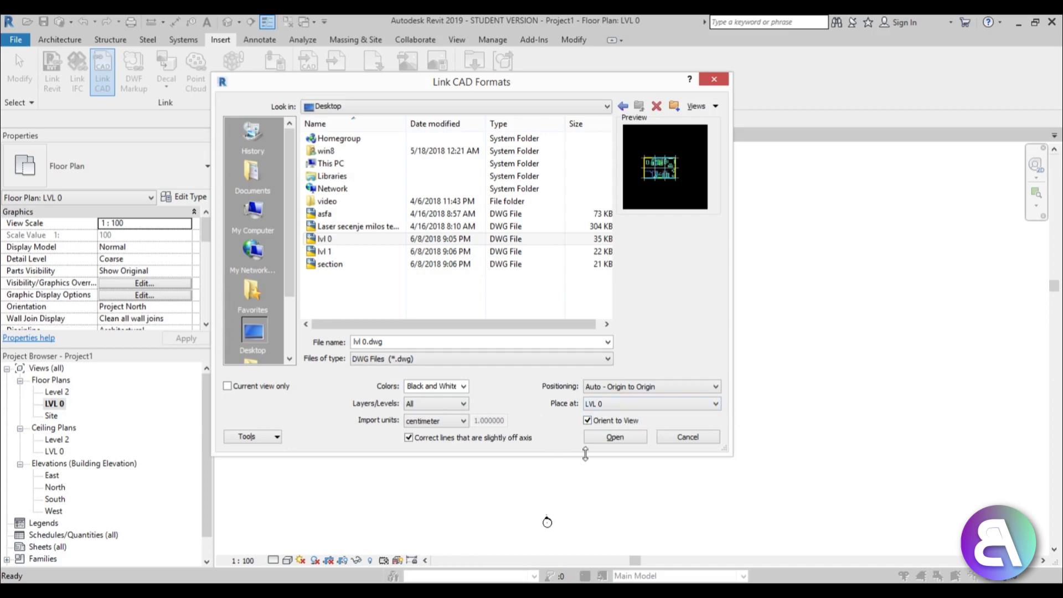
left_click(614, 439)
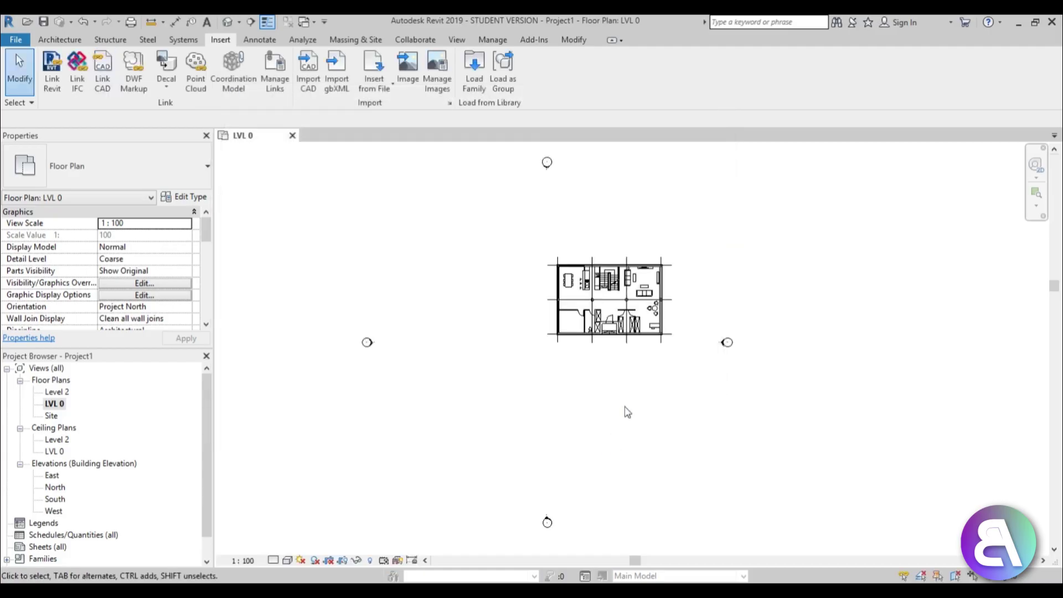
Unpin the linked lvl 0.dwg plan and try moving it away from its original position.
scroll(645, 305, "up", 3)
left_click(542, 324)
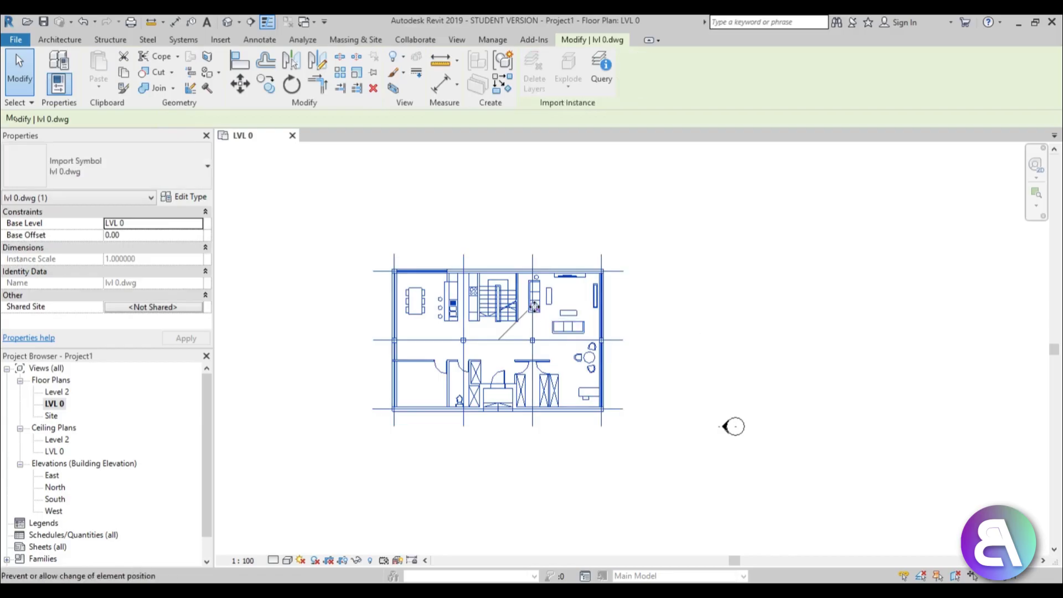
left_click_drag(535, 310, 800, 274)
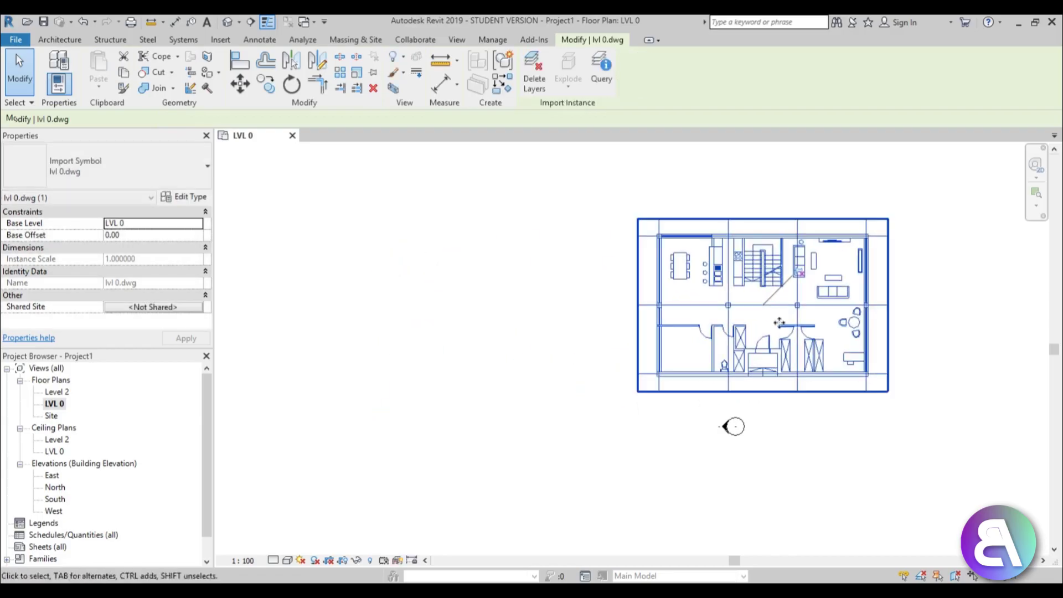
Undo the move of the linked plan, pin it in place again and deselect it.
left_click(81, 23)
left_click(534, 311)
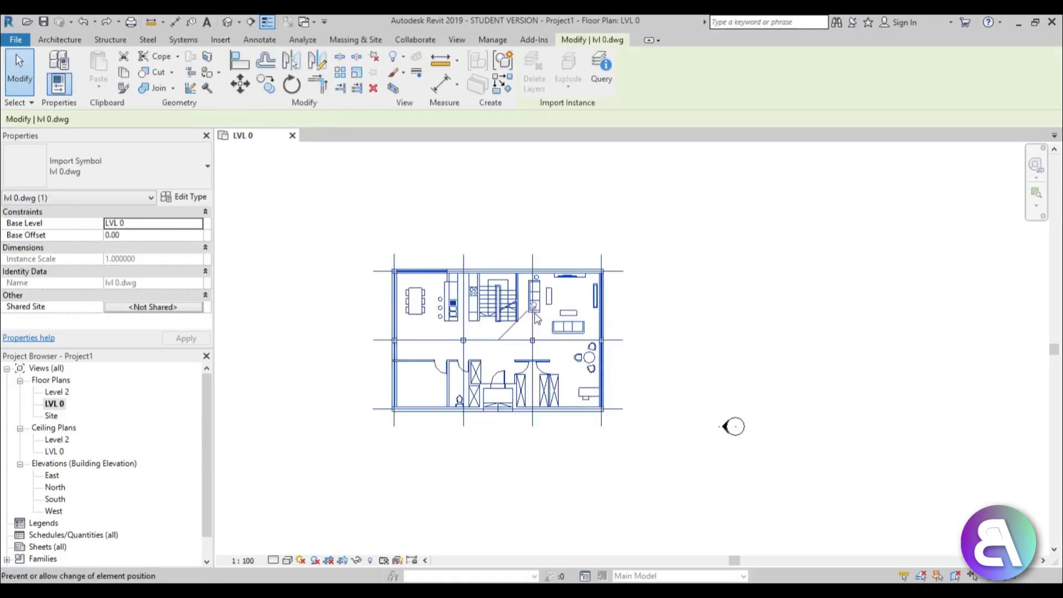
left_click(498, 242)
scroll(614, 423, "down", 4)
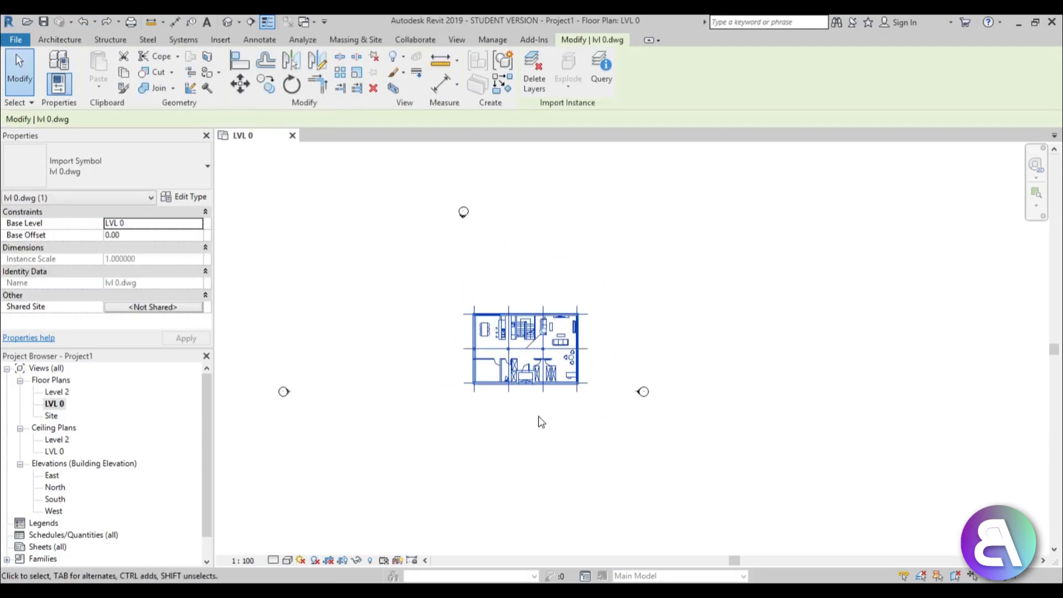
scroll(518, 313, "up", 3)
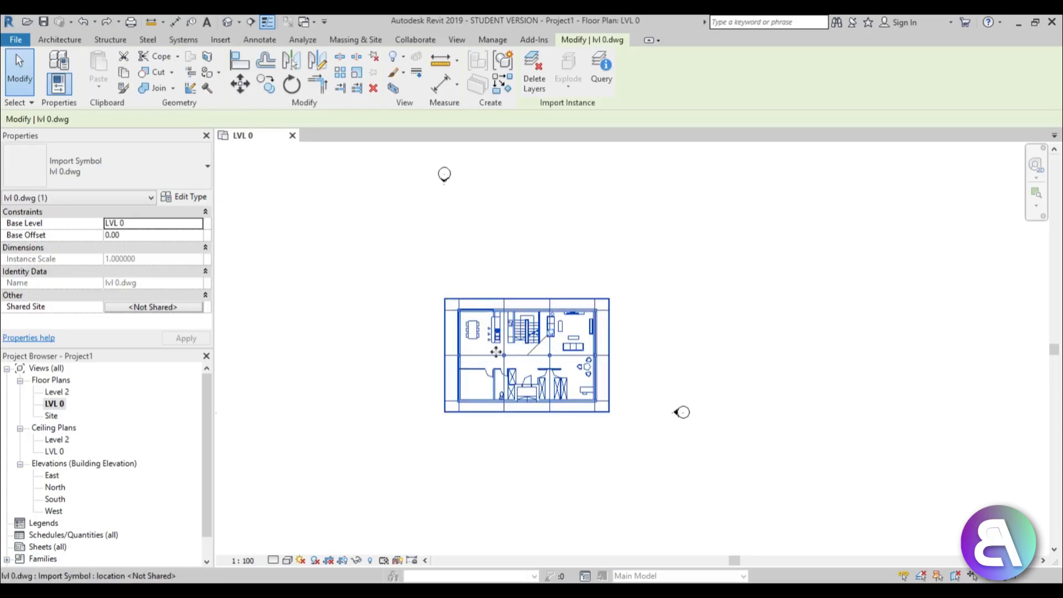
scroll(511, 354, "up", 1)
left_click(708, 379)
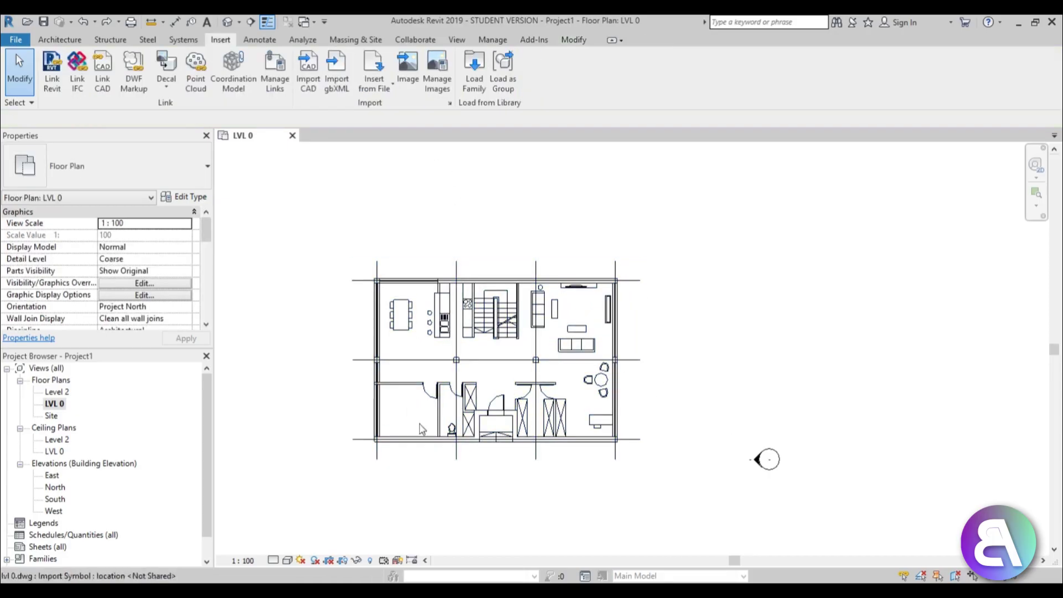
Open the Level 2 floor plan and rename it LVL 1, renaming the corresponding level and views as well.
double_click(53, 393)
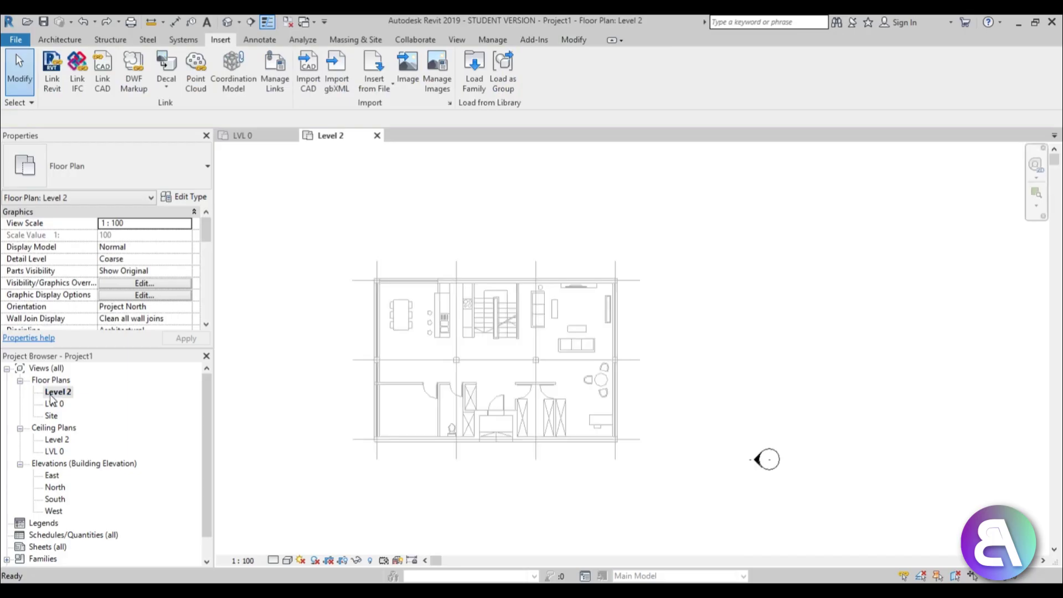
right_click(52, 393)
left_click(92, 285)
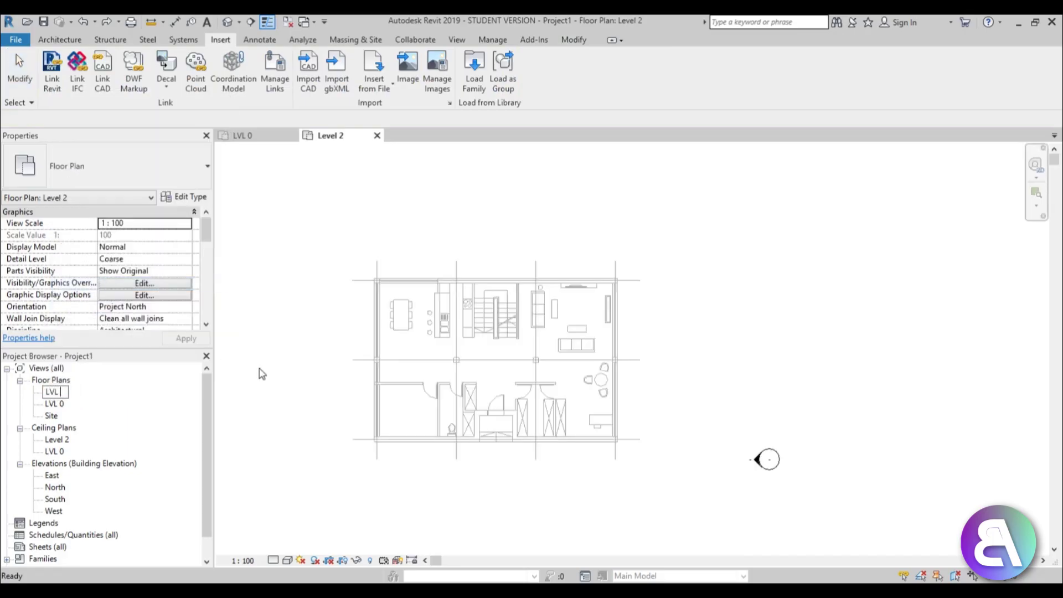
key("Return")
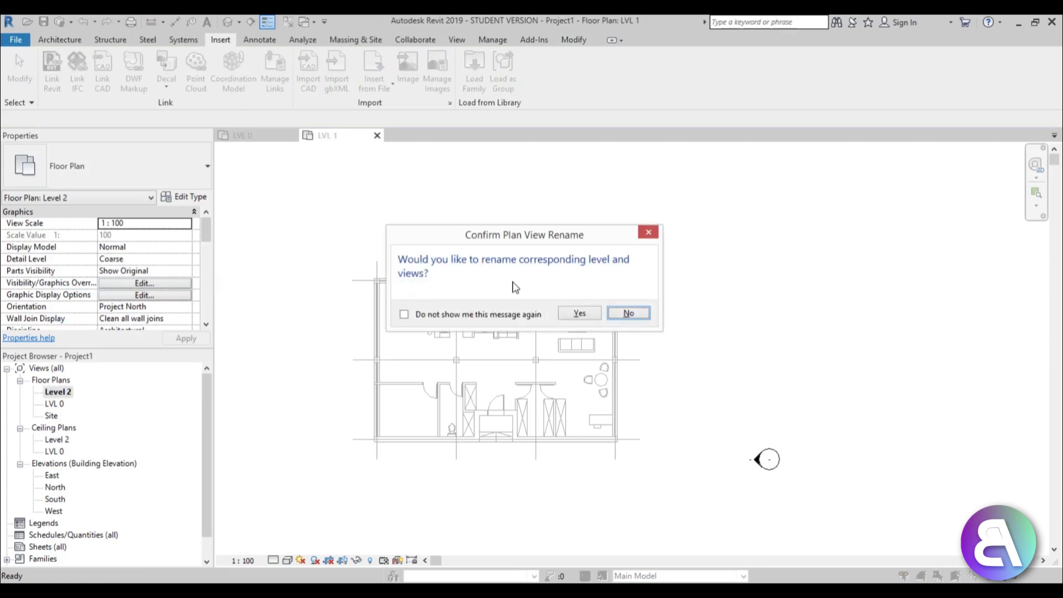
left_click(577, 313)
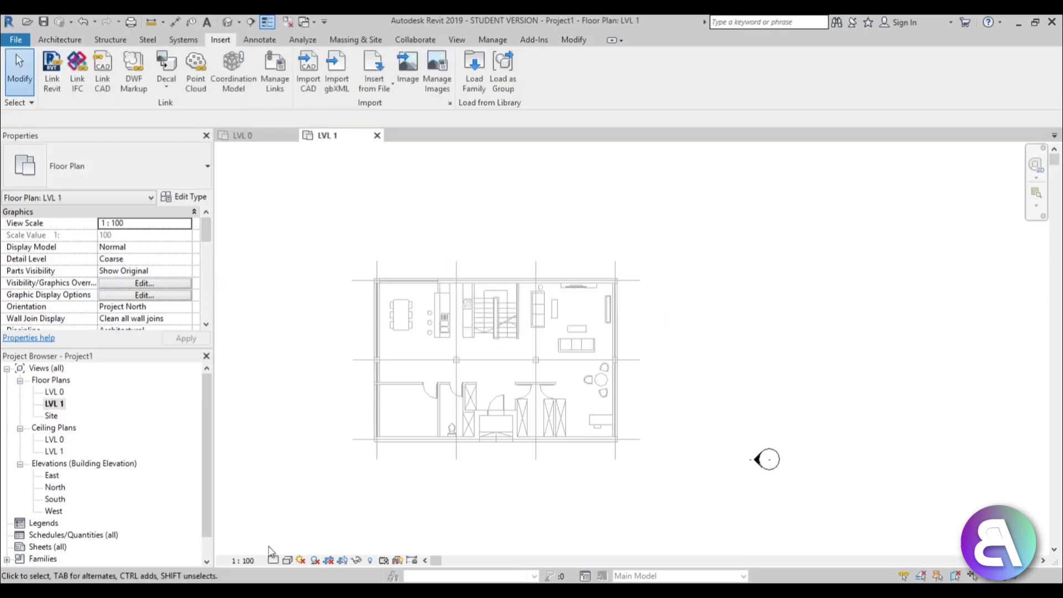
Link lvl 1.dwg at LVL 1, origin to origin, in black and white with all layers and centimeter units, and select the linked plan.
left_click(102, 72)
left_click(334, 254)
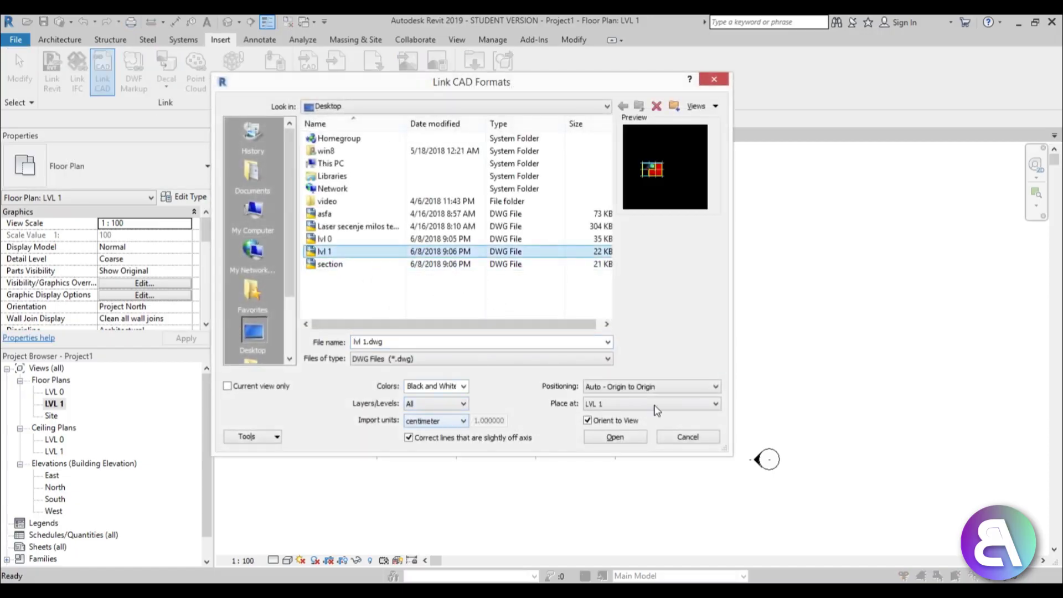
left_click(615, 437)
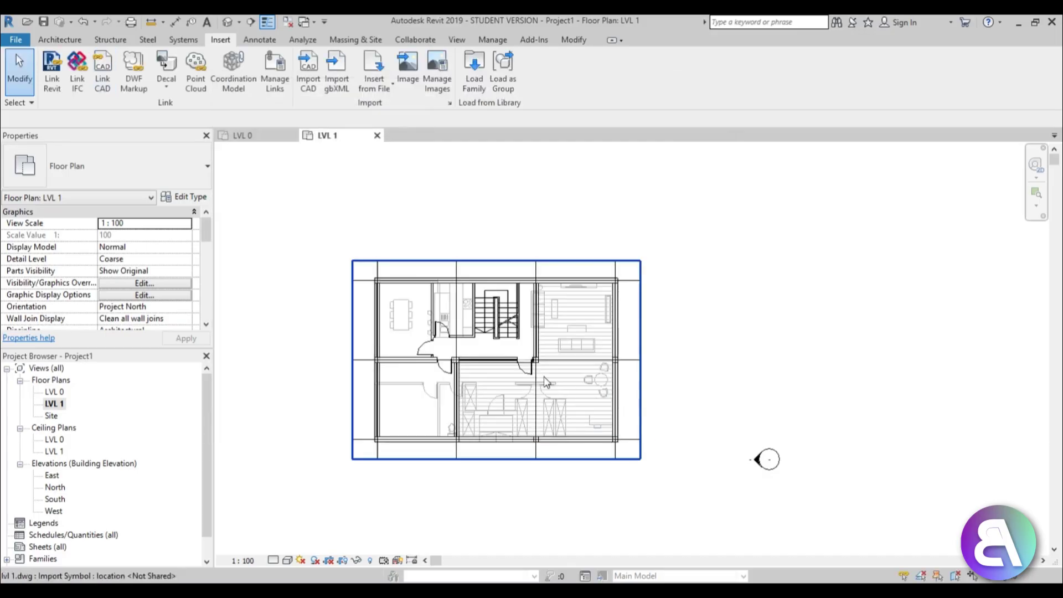
scroll(501, 405, "down", 1)
middle_click_drag(501, 405, 479, 332)
middle_click_drag(433, 290, 432, 301)
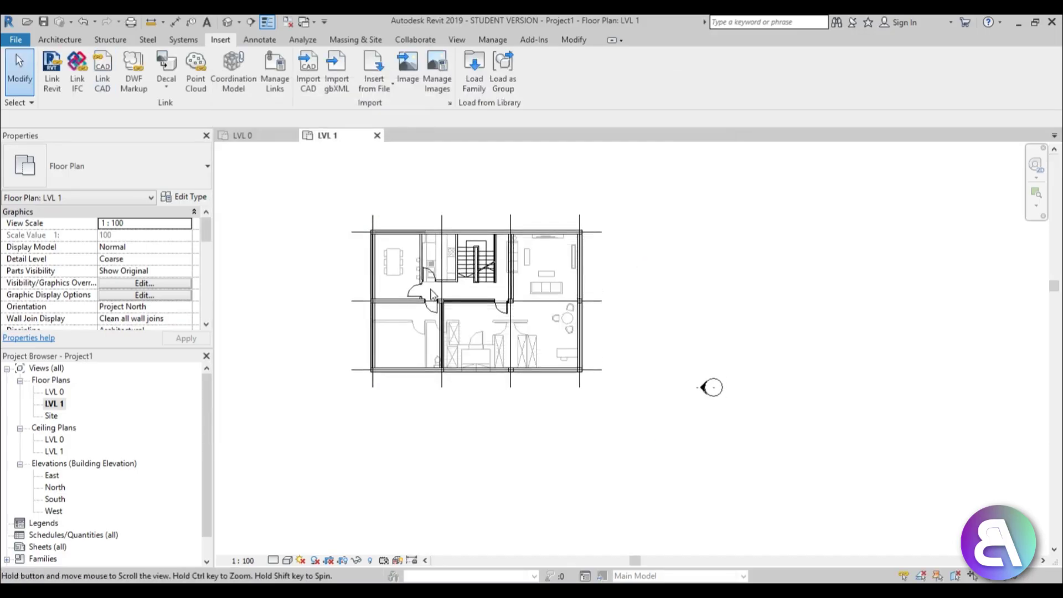
left_click(510, 280)
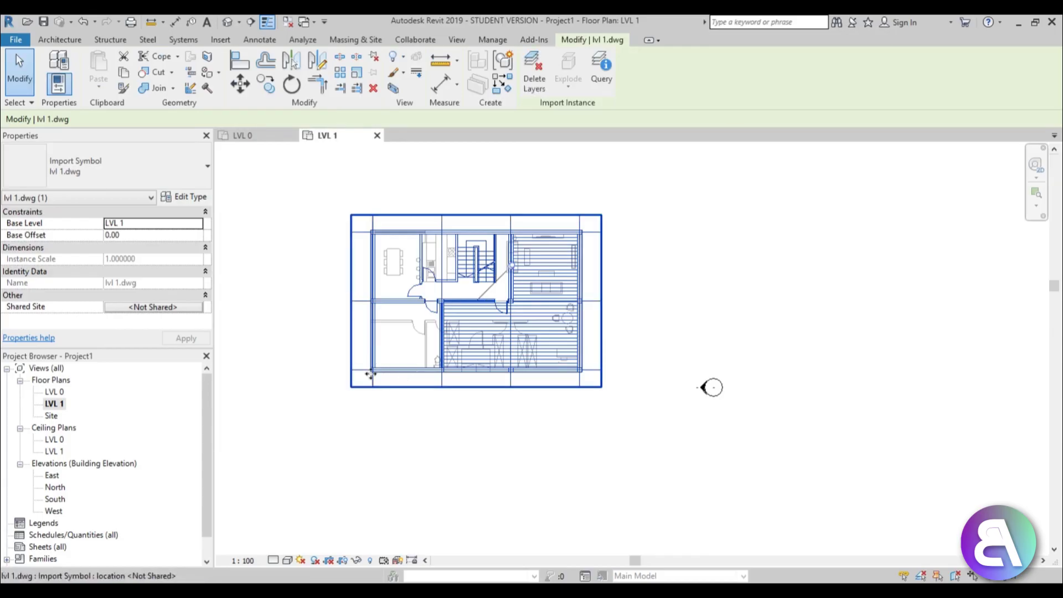
scroll(374, 366, "up", 3)
Open the default 3D view and examine how the two linked plans line up on their levels.
left_click(227, 22)
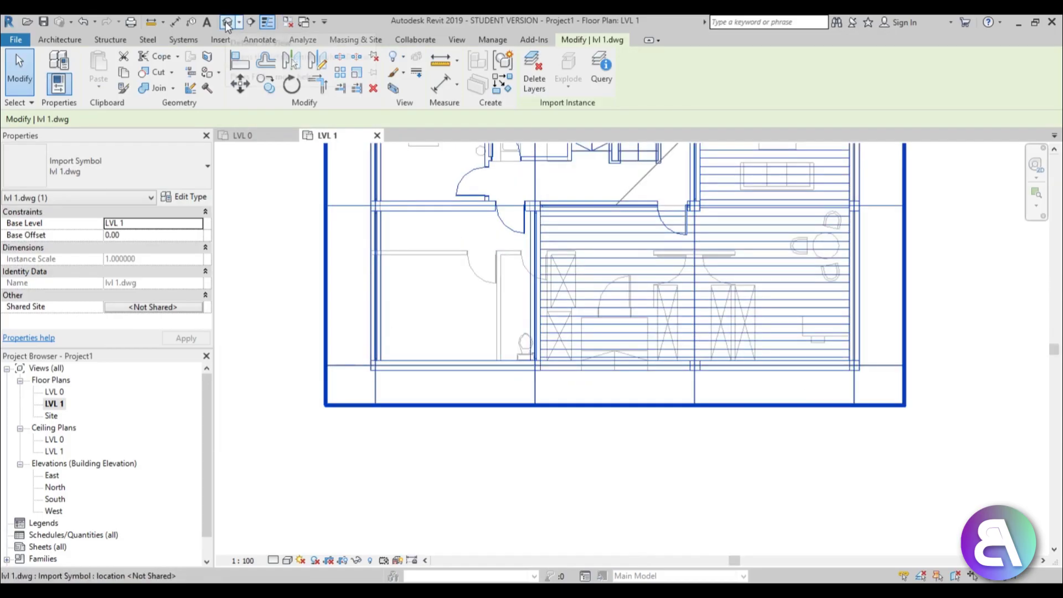
middle_click_drag(575, 445, 797, 445, "shift")
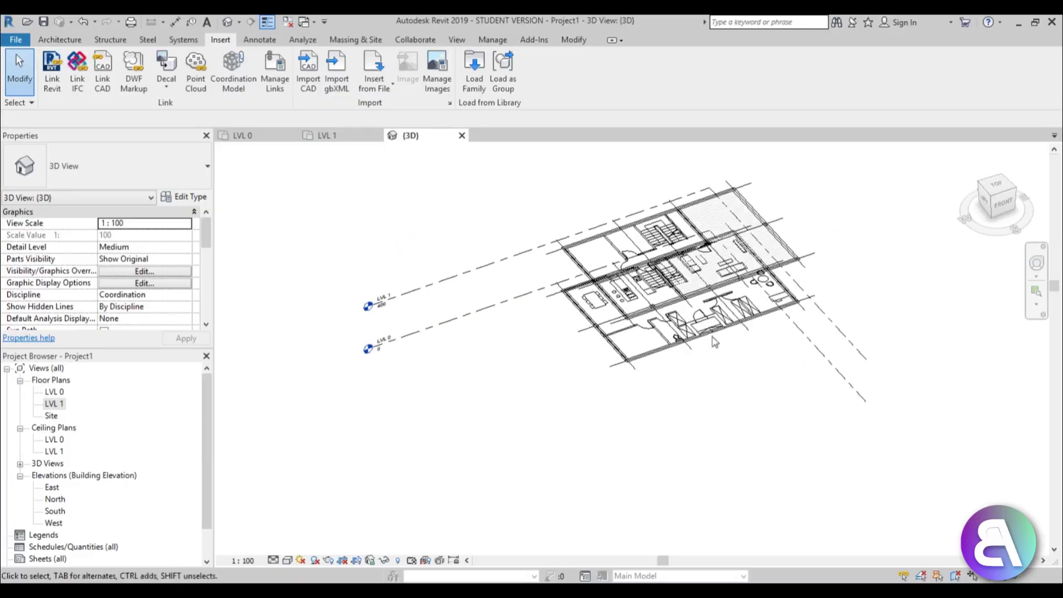
scroll(713, 266, "up", 2)
middle_click_drag(714, 326, 594, 270)
middle_click_drag(646, 477, 577, 434, "shift")
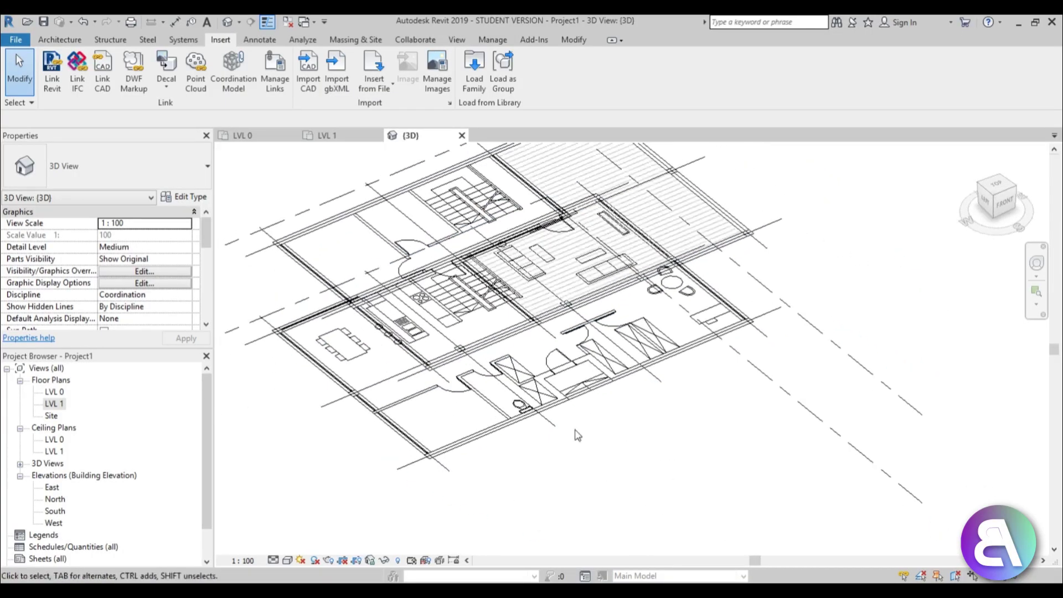
scroll(457, 391, "up", 3)
scroll(488, 403, "down", 2)
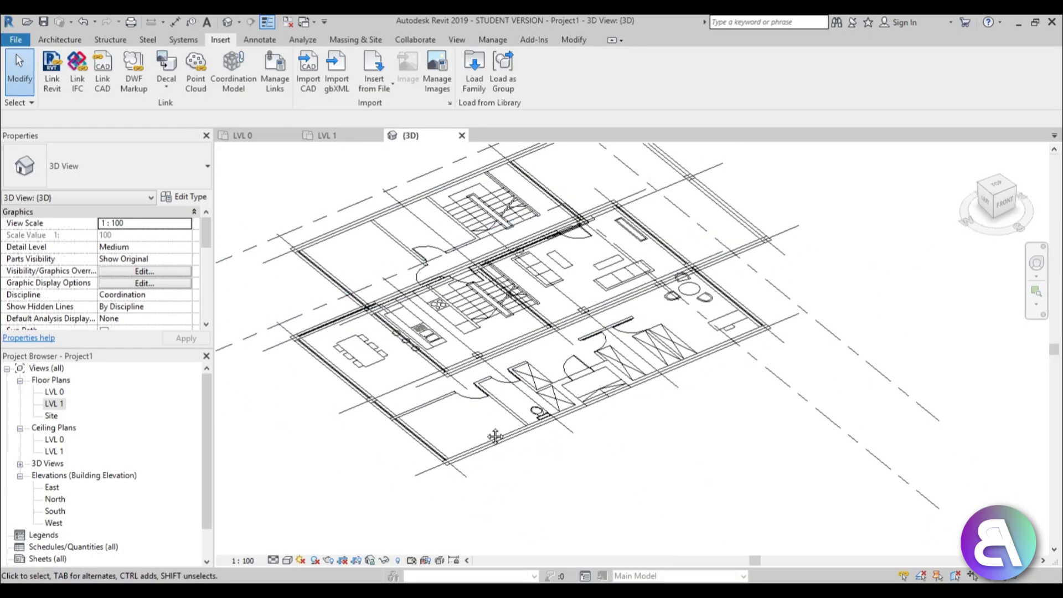
middle_click_drag(493, 437, 502, 408, "shift")
middle_click_drag(635, 493, 621, 415)
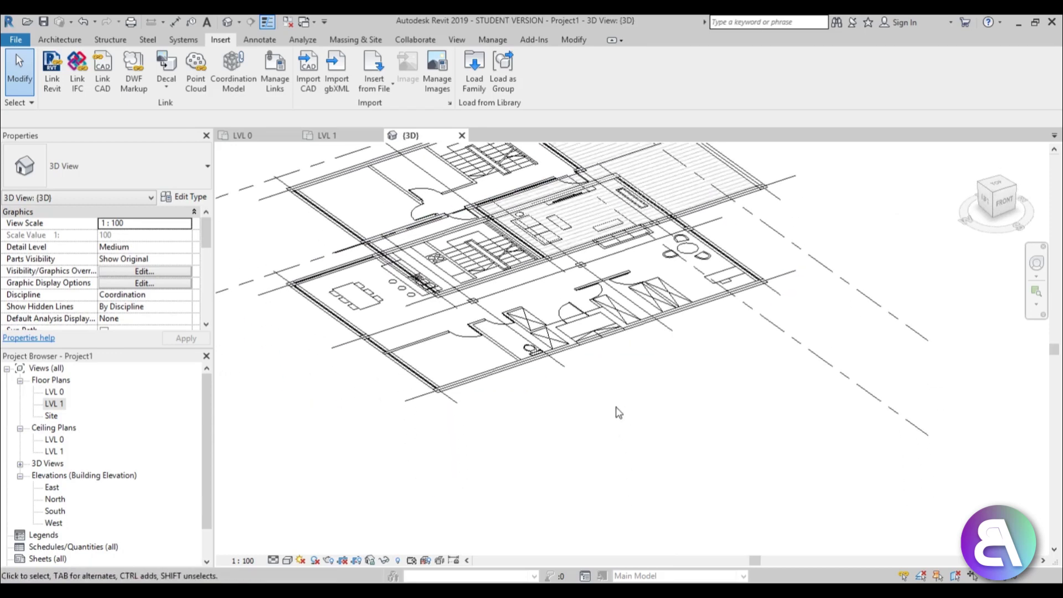
In the LVL 0 floor plan, place grids on the four vertical axis lines of the linked drawing, working from left to right.
double_click(54, 392)
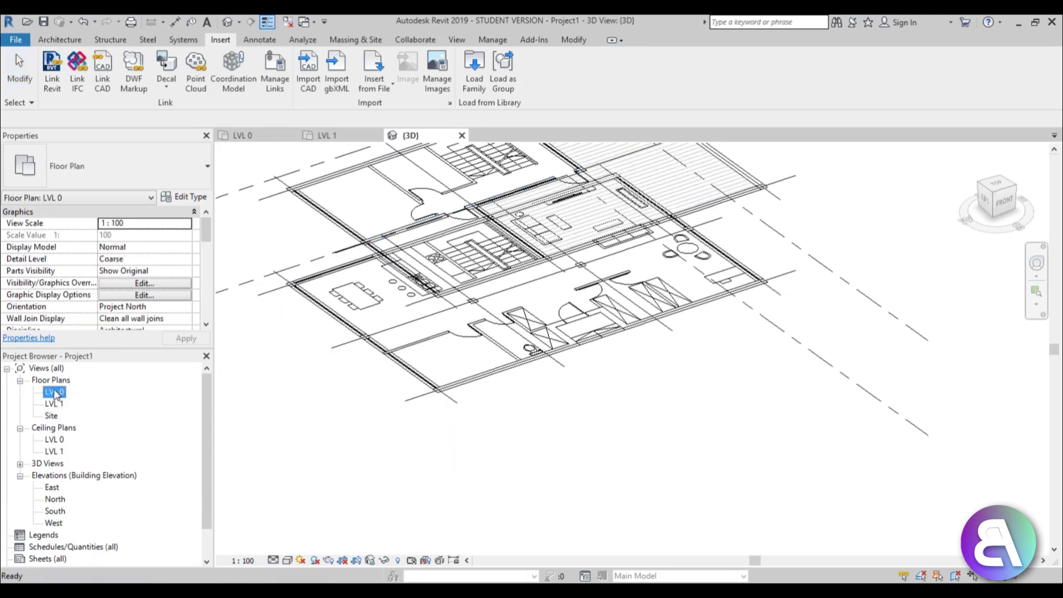
scroll(785, 348, "up", 2)
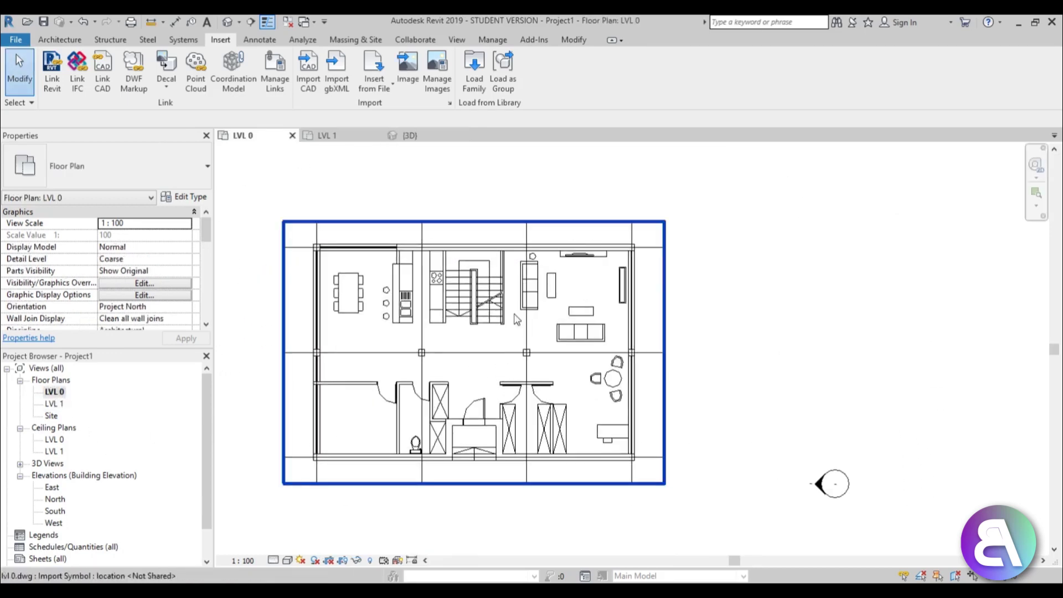
left_click(62, 40)
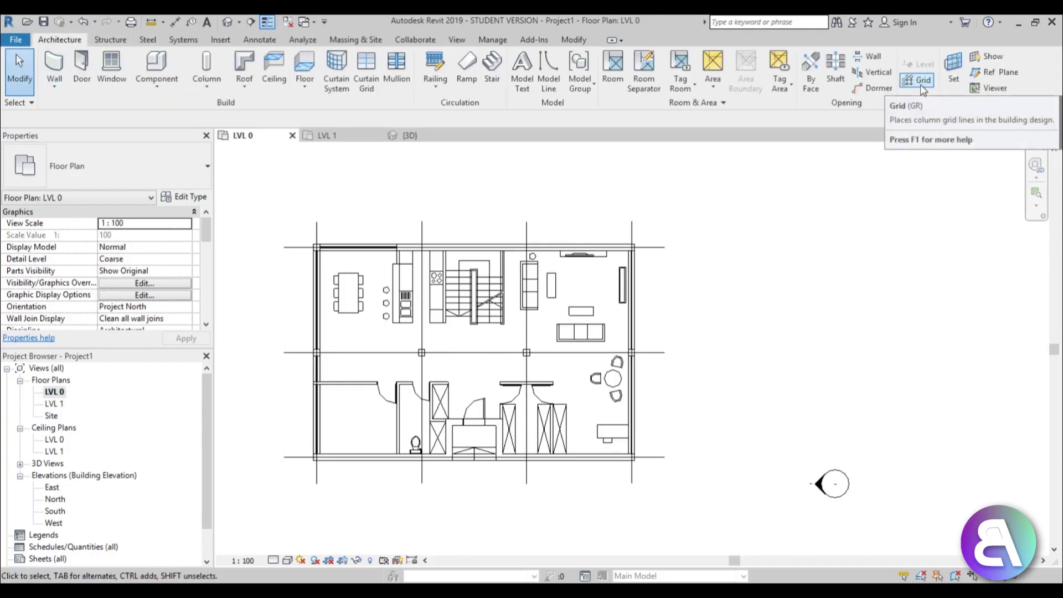
key("g")
key("r")
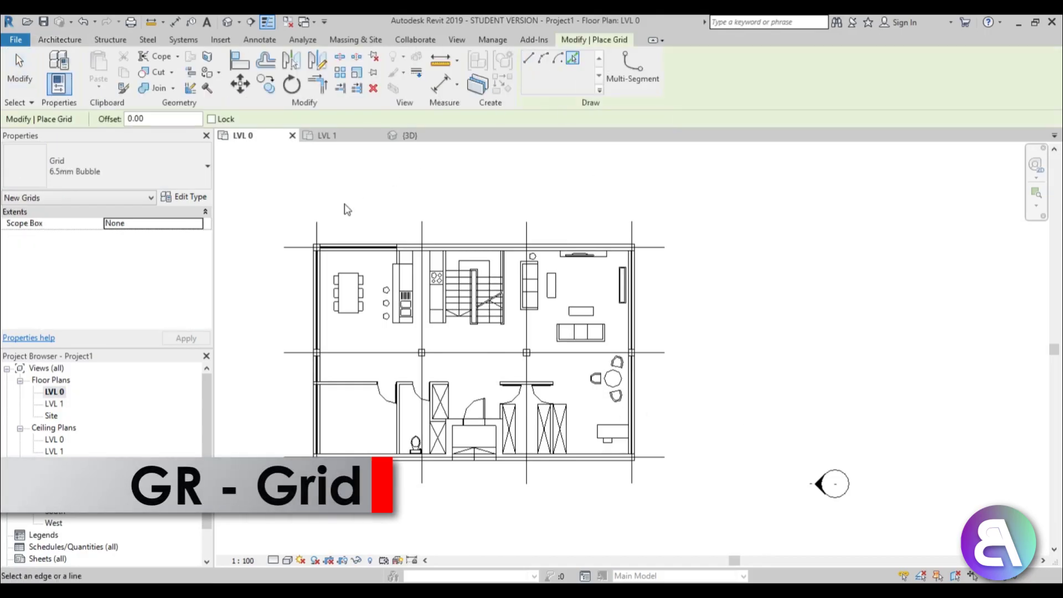
left_click(318, 235)
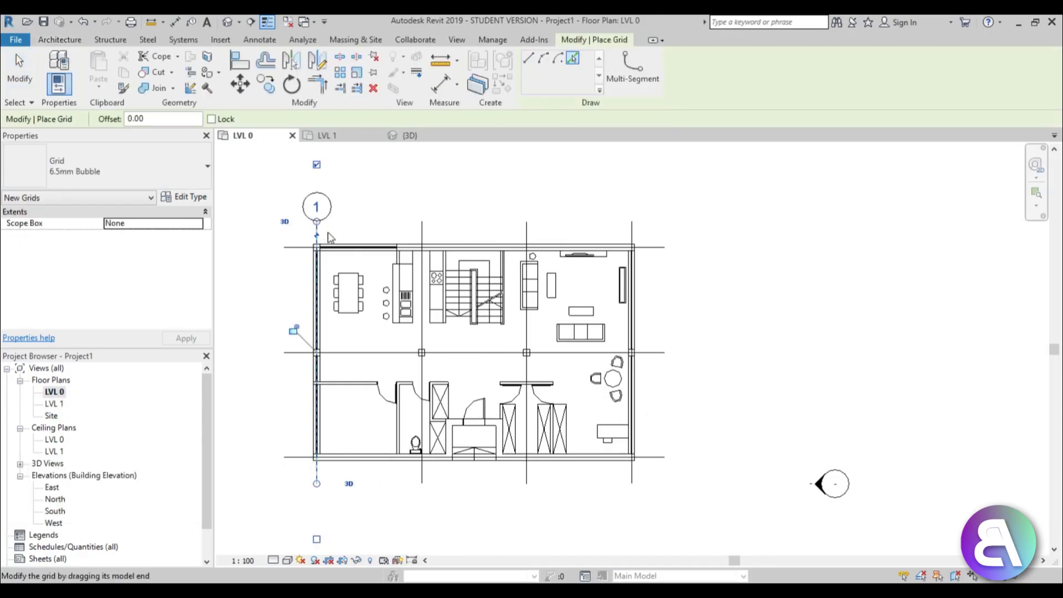
left_click(423, 235)
left_click(528, 235)
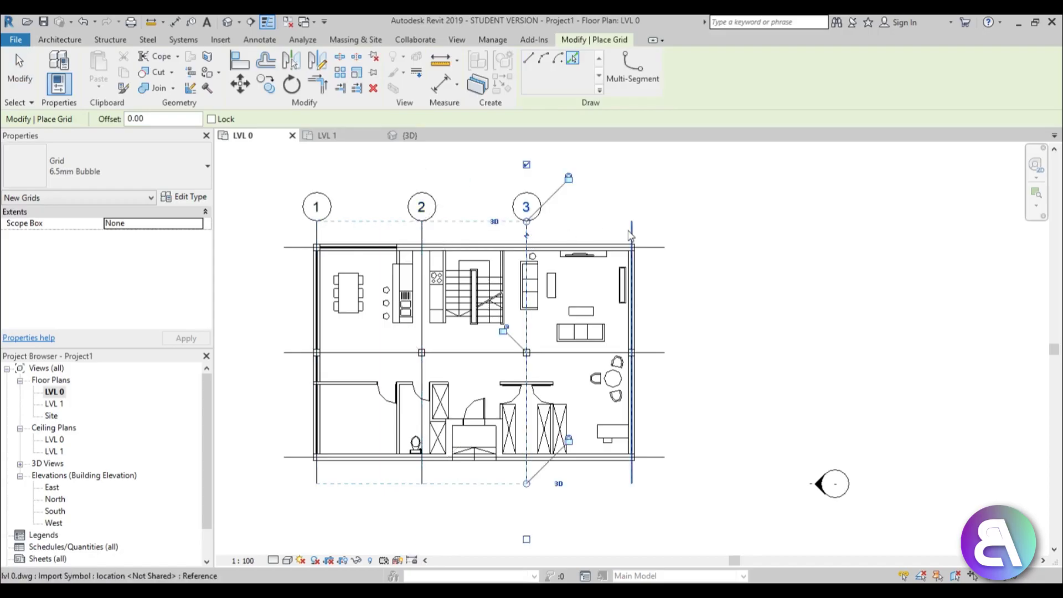
left_click(629, 233)
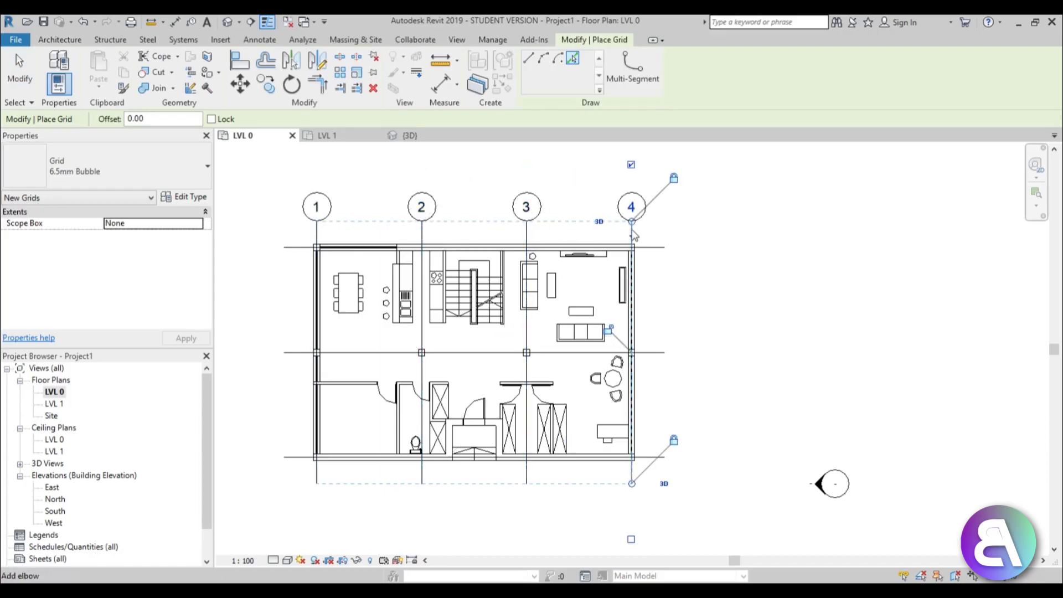
Place a grid on the lowest horizontal axis line of the linked drawing and name it A.
left_click(302, 458)
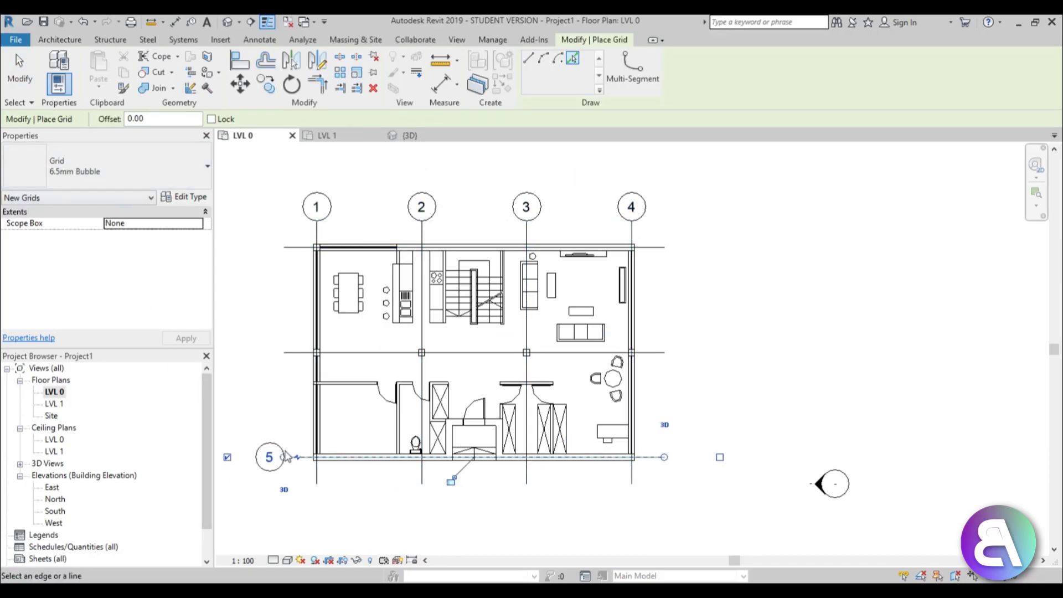
key("Escape")
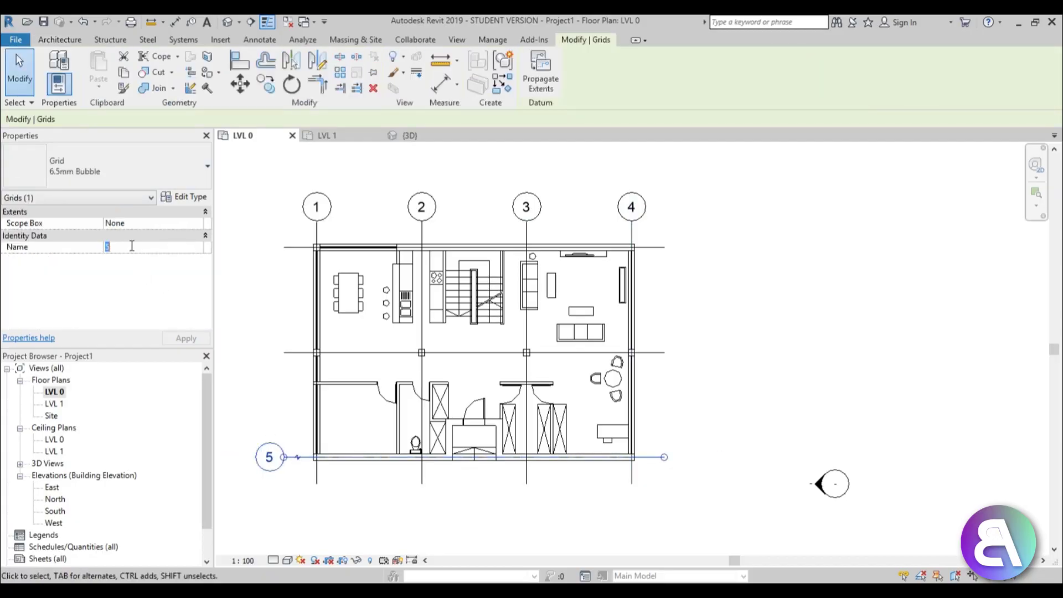
left_click(186, 338)
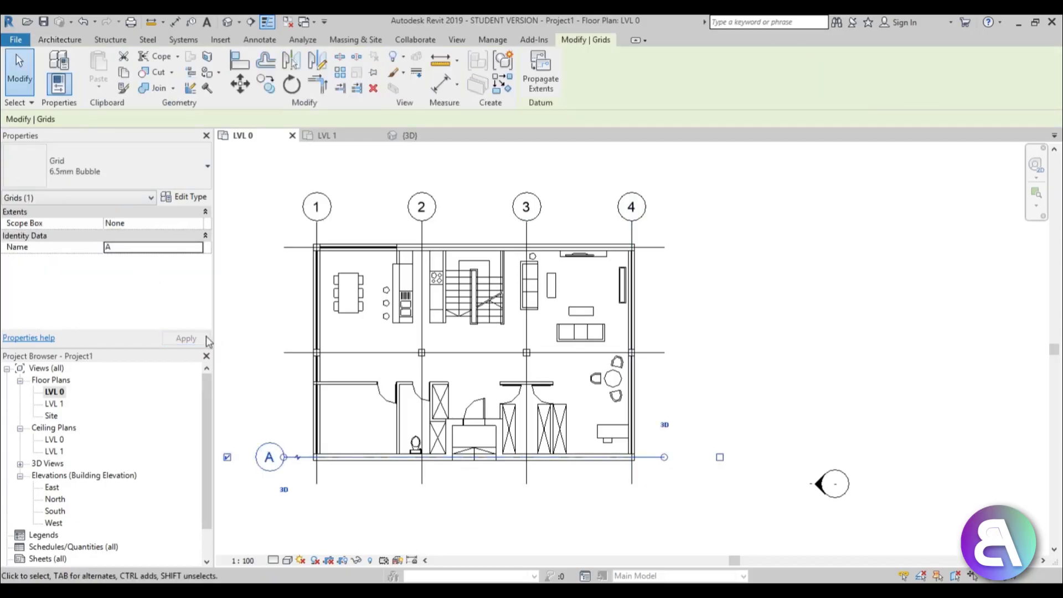
left_click(252, 392)
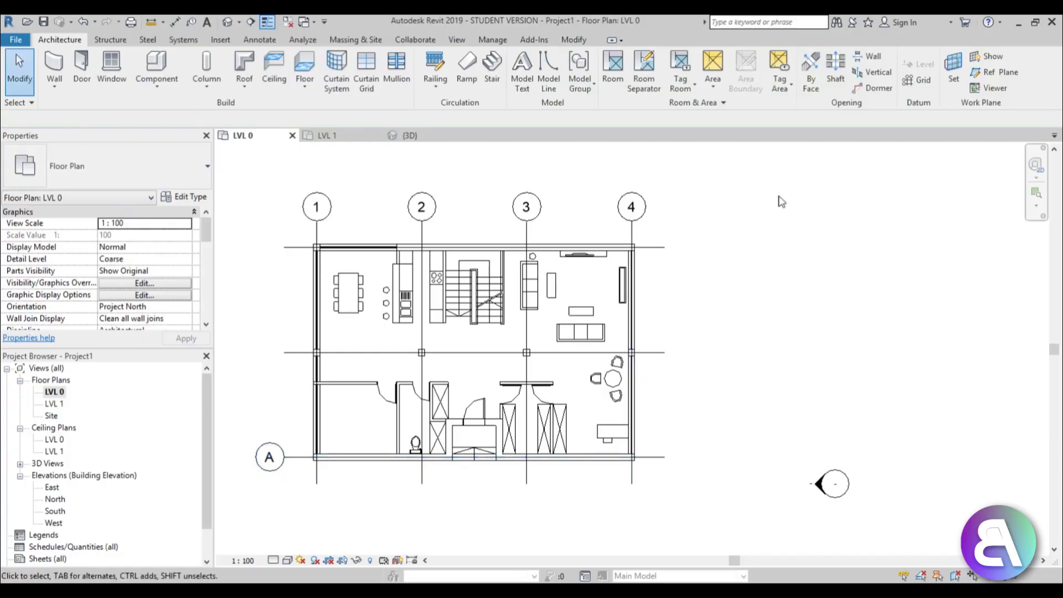
Place grids on the middle and upper horizontal axis lines of the linked drawing, then finish the Grid command.
key("g")
key("r")
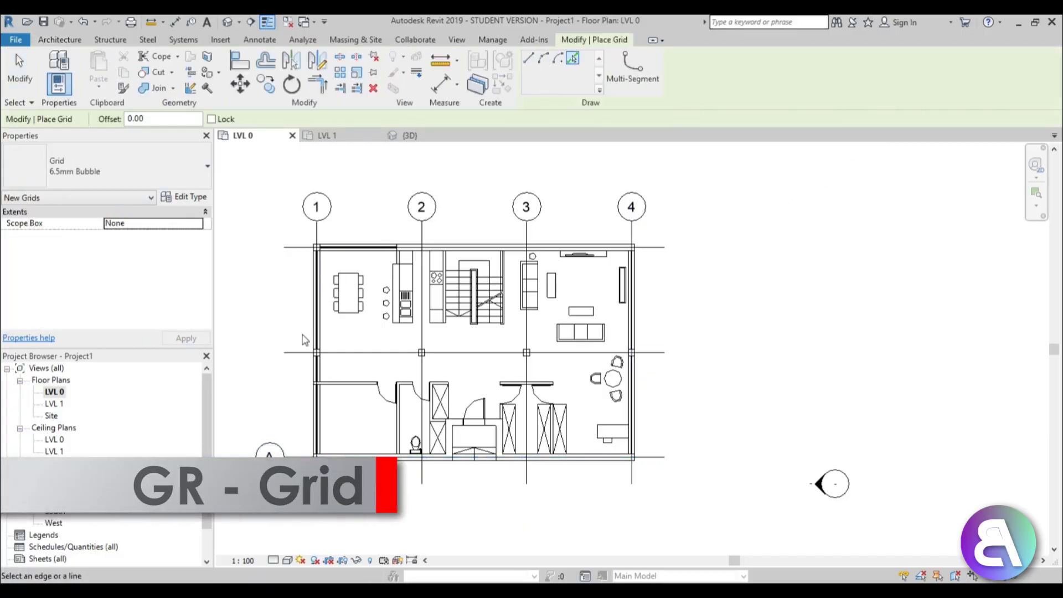
left_click(311, 352)
left_click(303, 252)
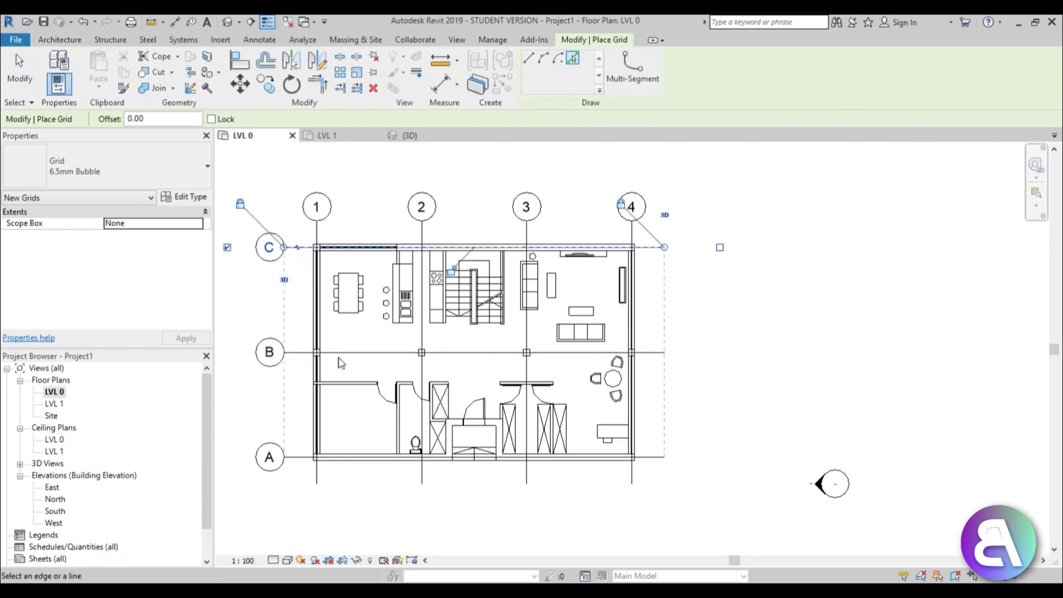
key("Escape")
key("Escape")
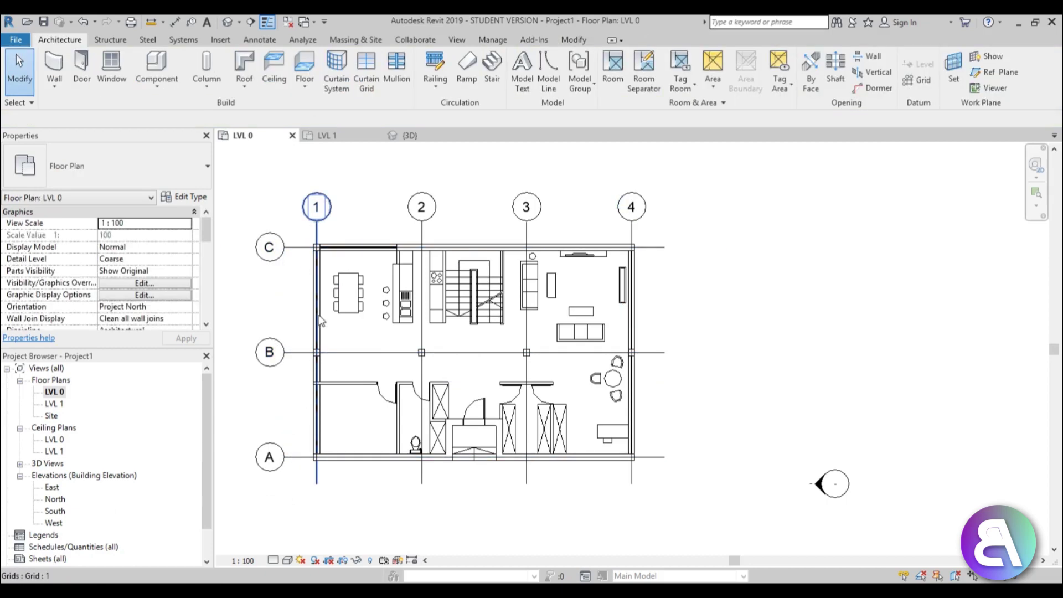
Turn off the thin lines display and examine the line weights of the linked drawing across the LVL 0 plan.
scroll(341, 309, "up", 5)
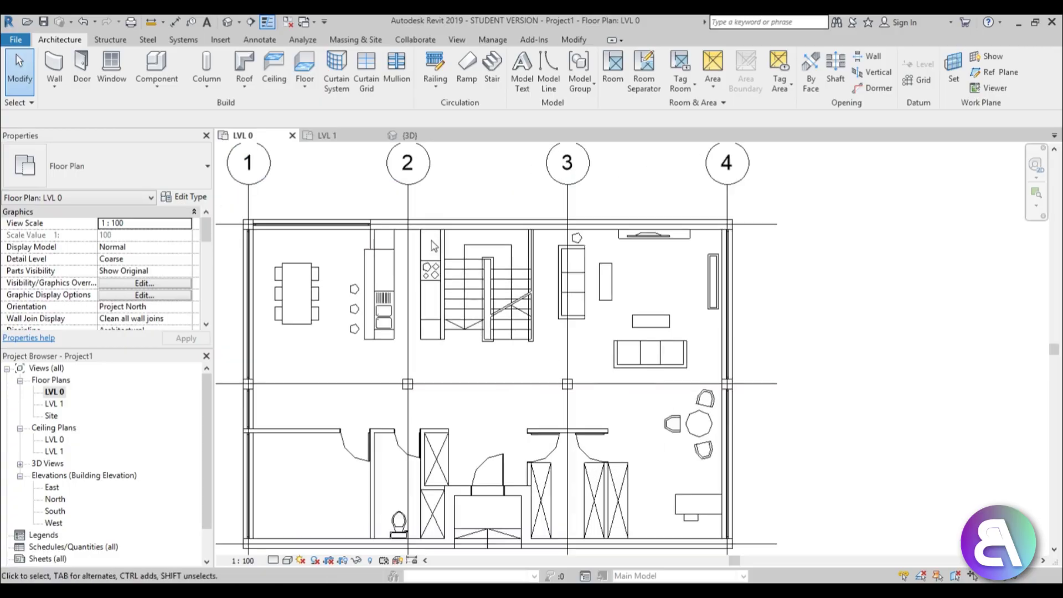
scroll(487, 317, "down", 4)
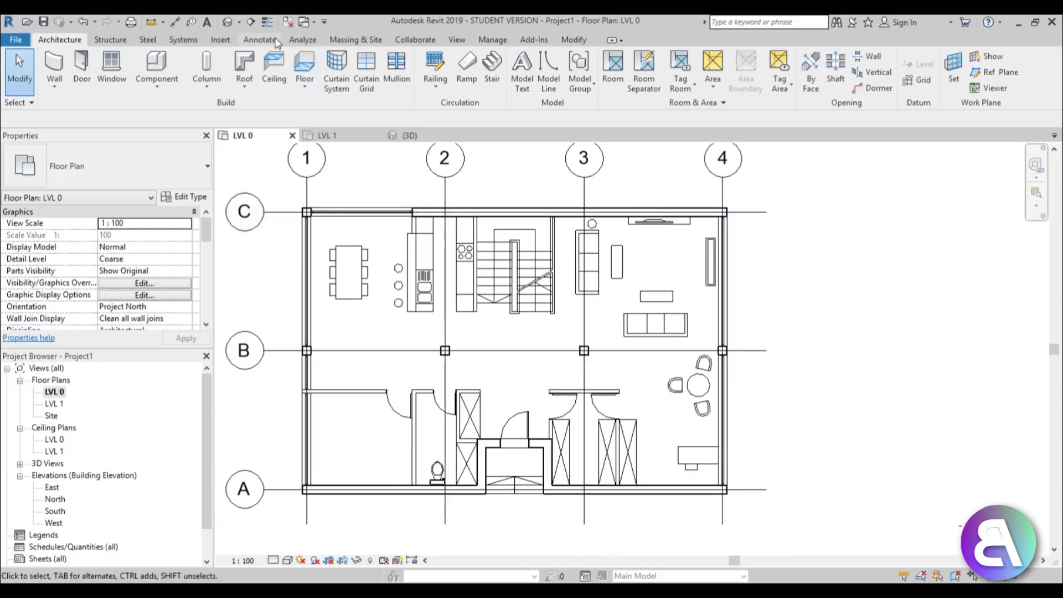
scroll(397, 287, "up", 5)
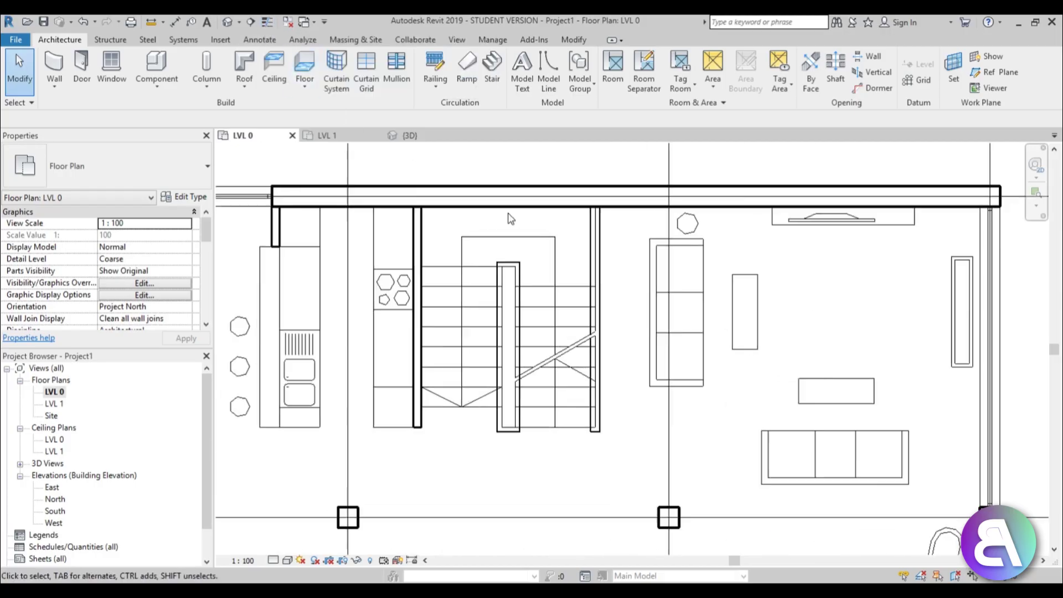
scroll(396, 286, "down", 3)
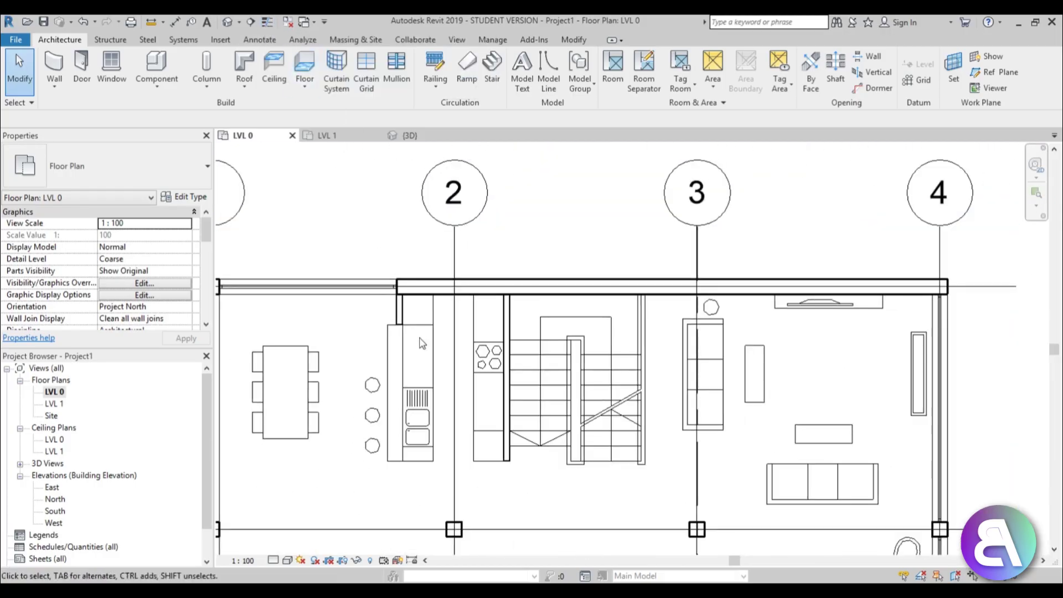
middle_click_drag(420, 341, 404, 309)
scroll(553, 397, "down", 2)
middle_click_drag(491, 397, 460, 351)
scroll(460, 355, "down", 1)
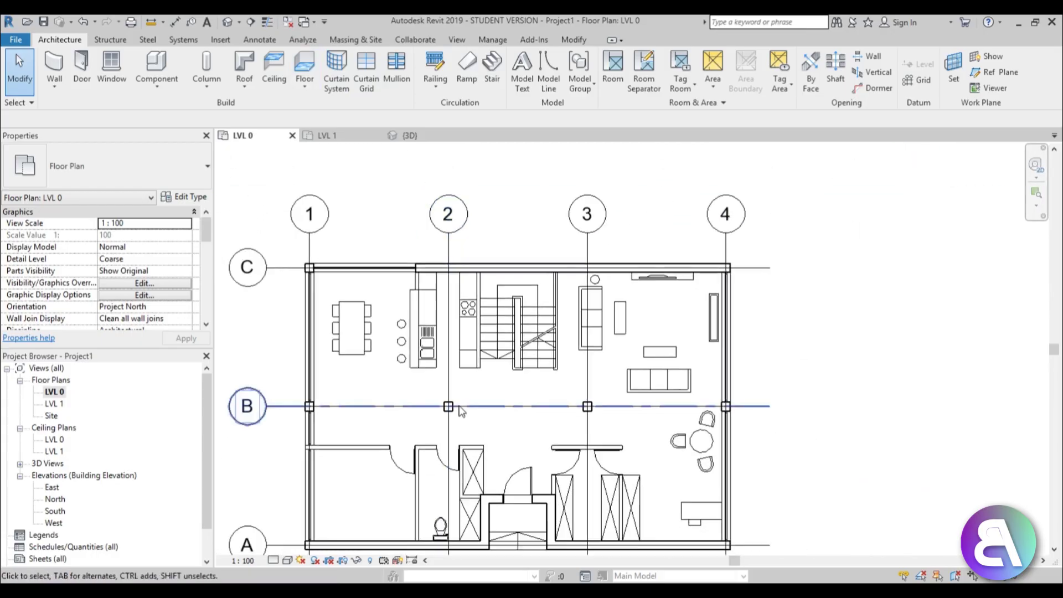
middle_click_drag(459, 409, 459, 366)
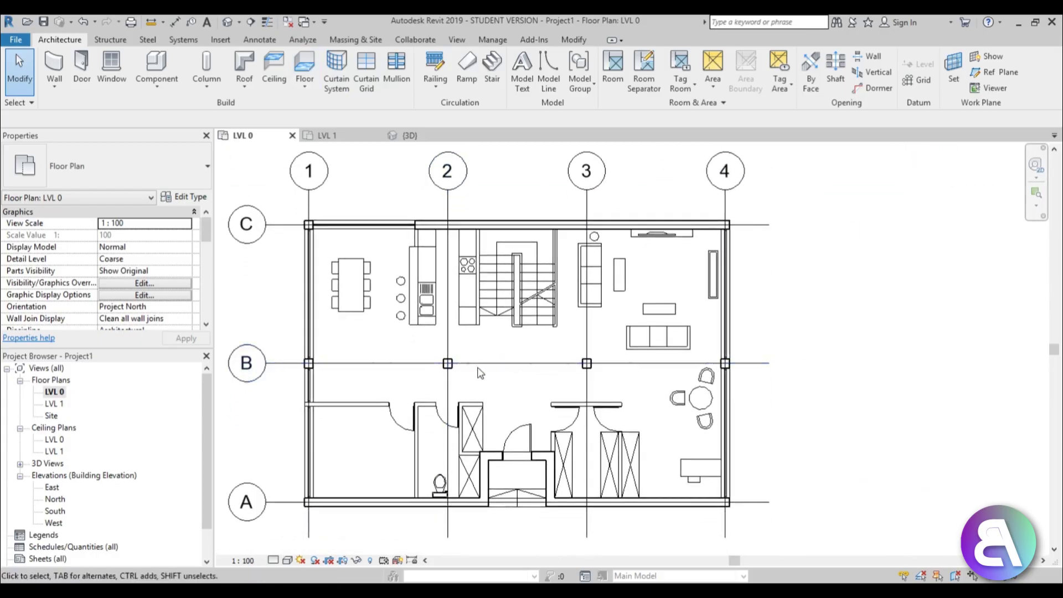
Draw a diagonal Generic - 200mm wall about 682 cm long across the kitchen and staircase on LVL 0, and select it.
left_click(54, 65)
left_click(381, 200)
left_click(552, 293)
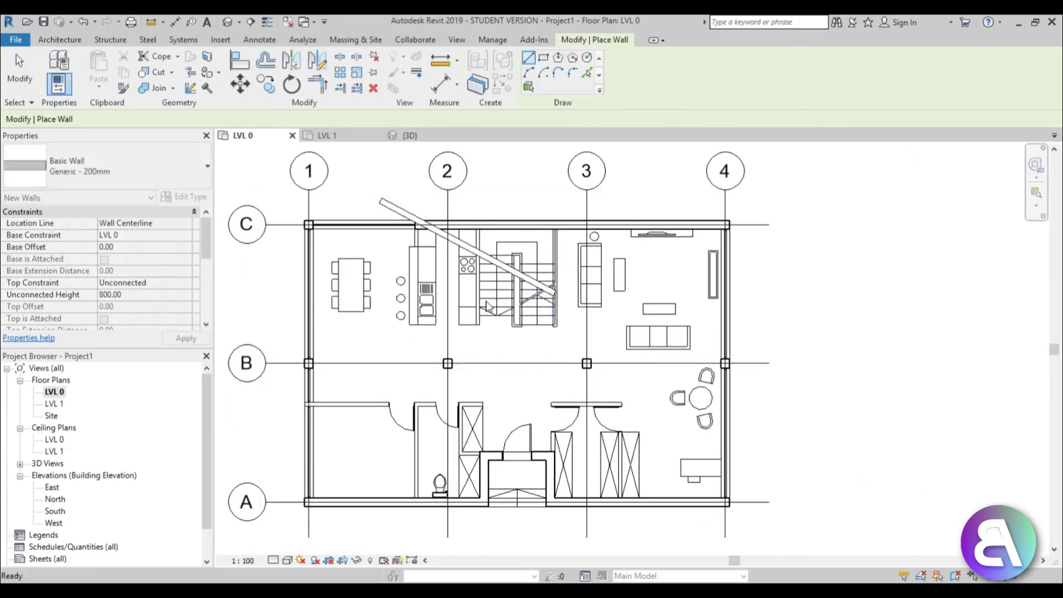
key("Escape")
key("Escape")
left_click(515, 281)
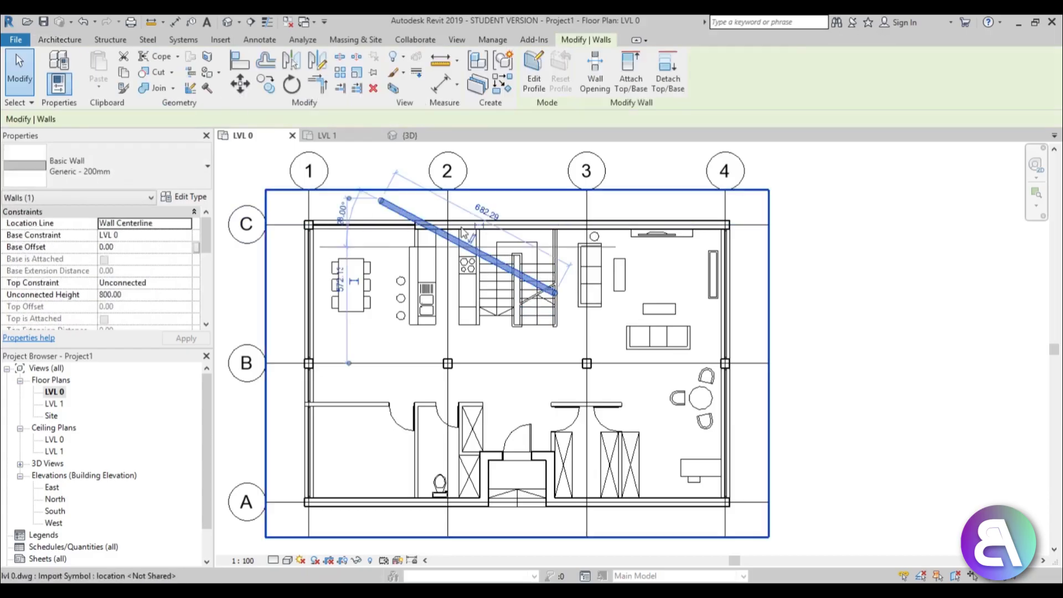
Delete the diagonal wall crossing the kitchen and staircase on LVL 0.
key("Delete")
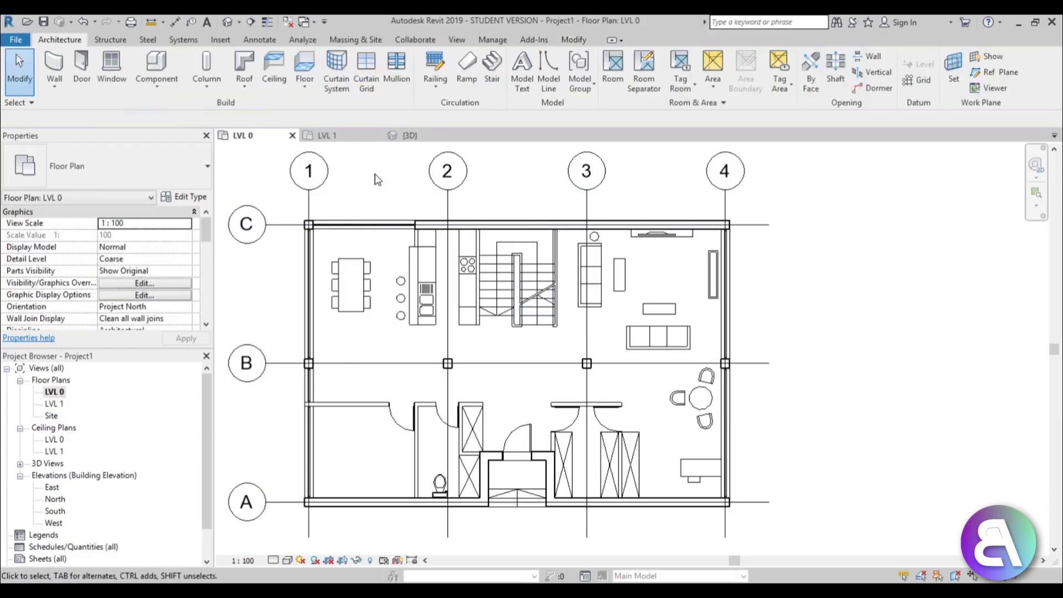
middle_click_drag(504, 345, 491, 336)
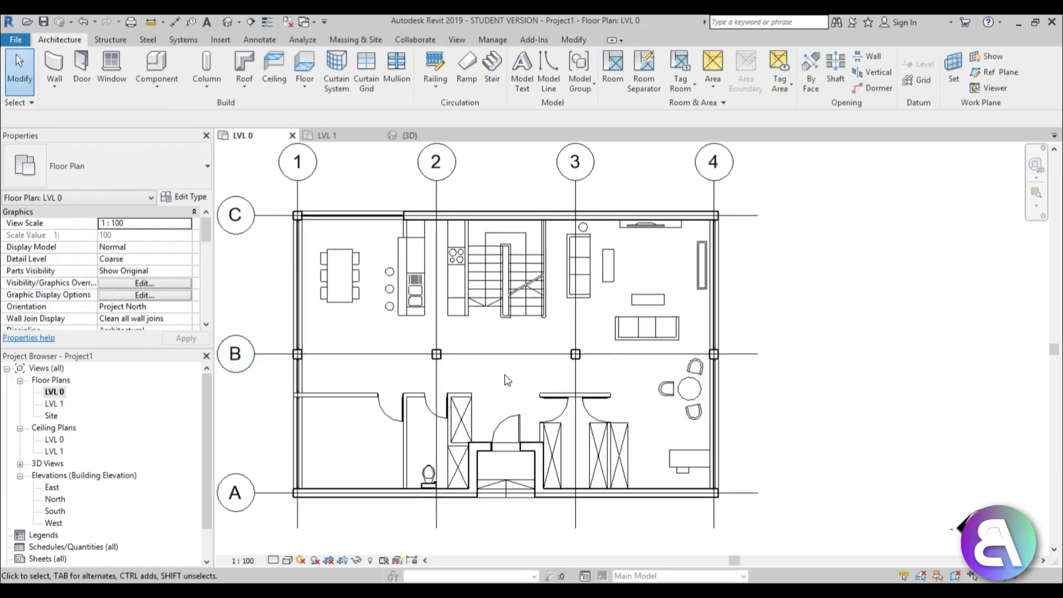
middle_click_drag(507, 381, 535, 395)
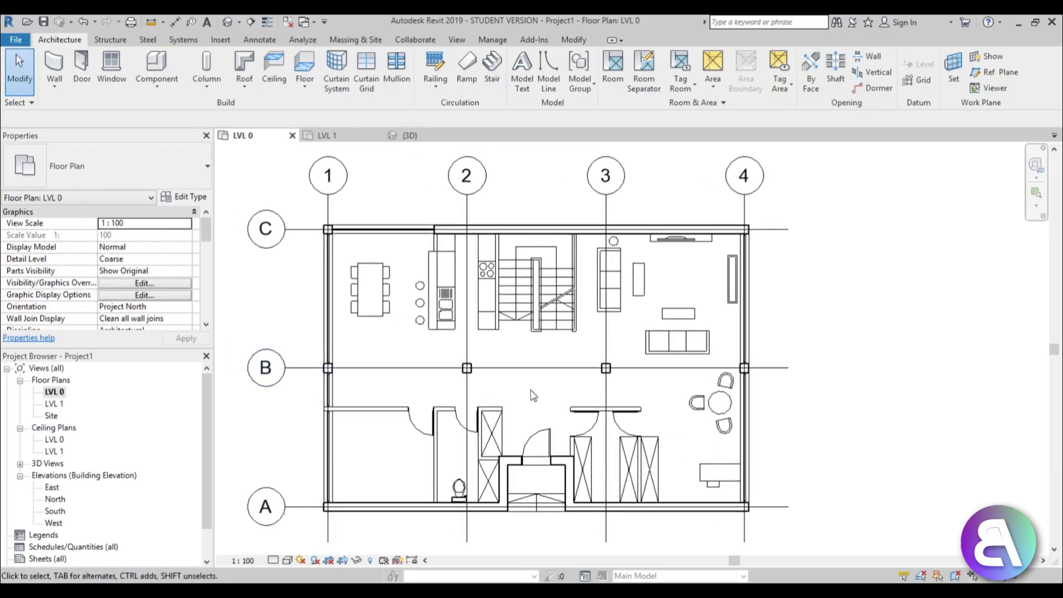
Set Imports in Families, lvl 0.dwg and lvl 1.dwg to halftone in the LVL 0 plan's visibility overrides.
key("v")
key("g")
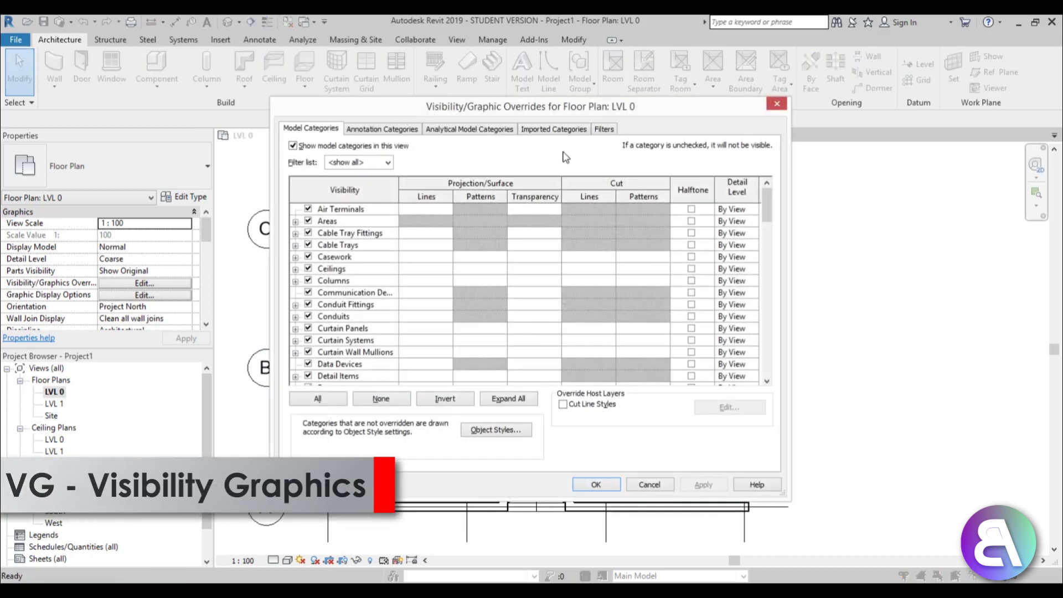
left_click(537, 130)
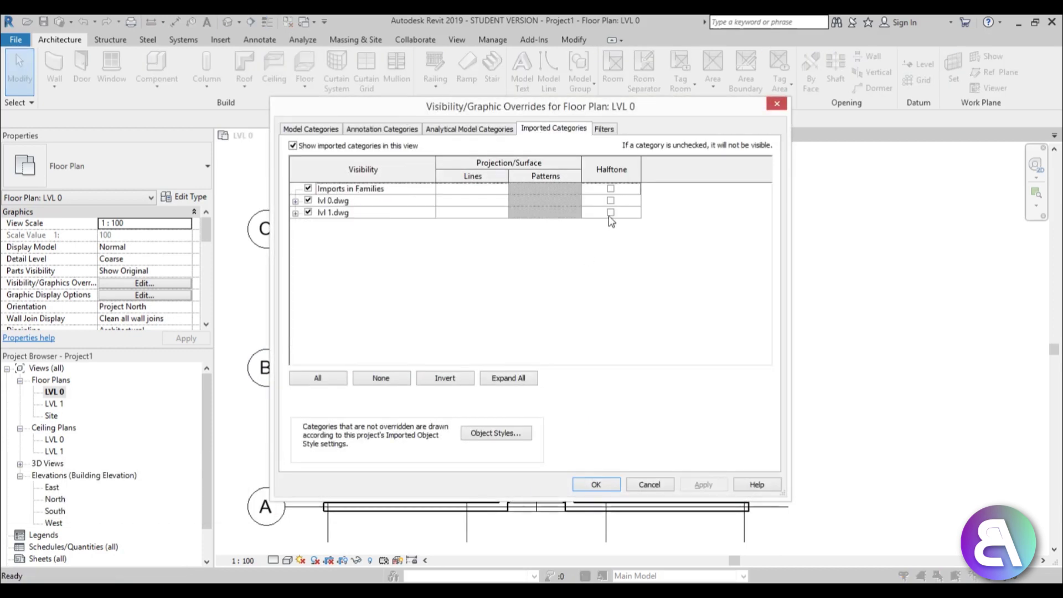
left_click(610, 189)
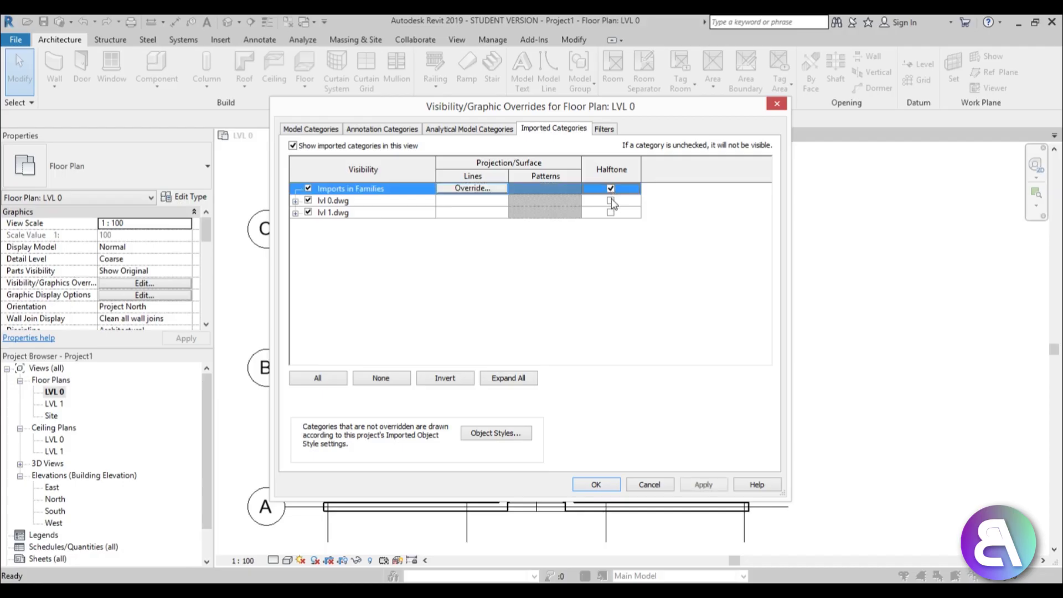
left_click(610, 200)
left_click(610, 212)
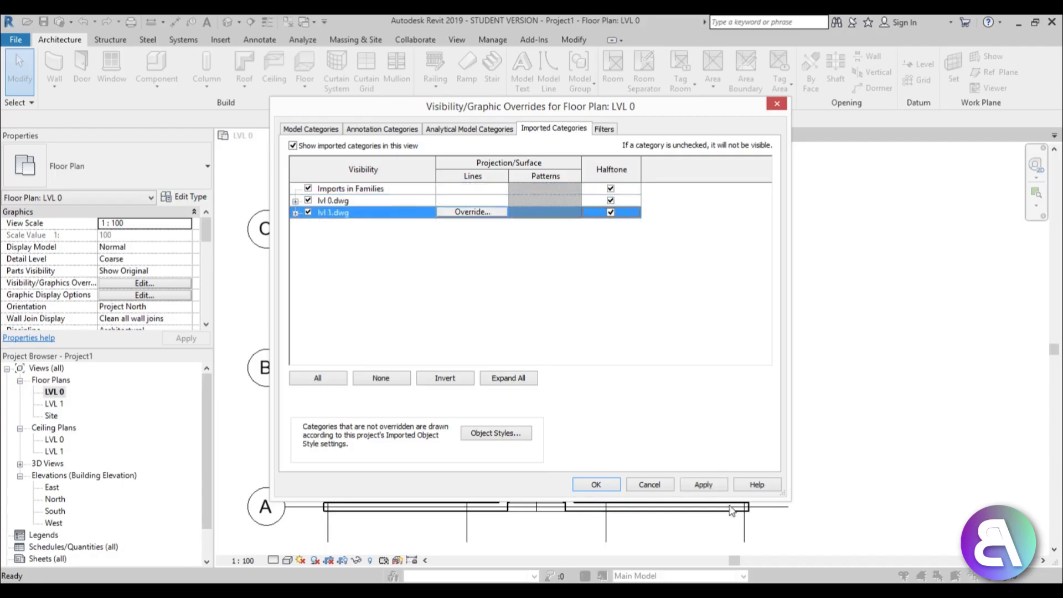
left_click(597, 484)
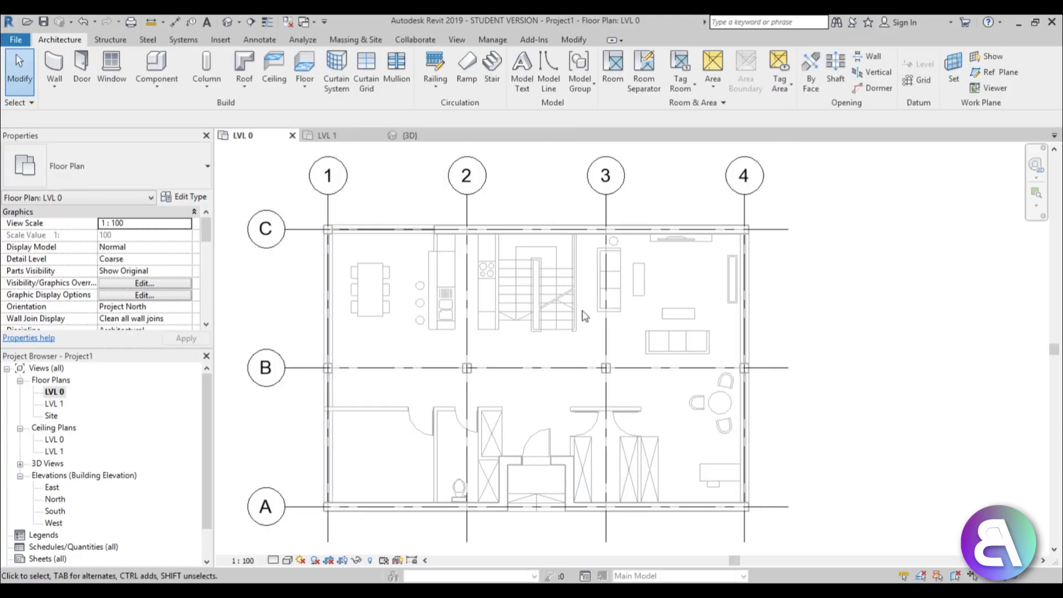
middle_click_drag(526, 449, 533, 439)
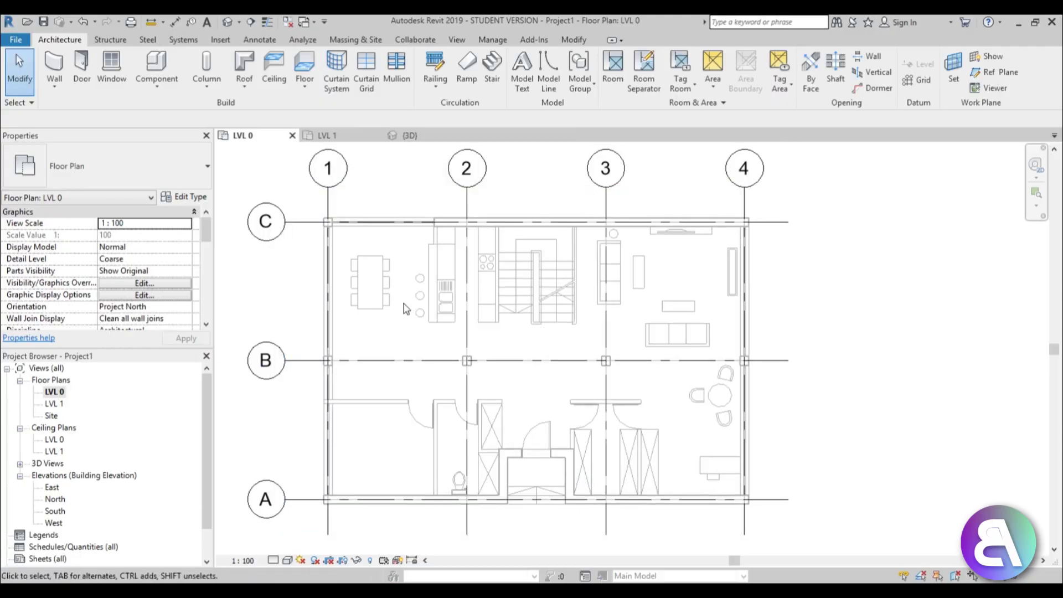
Draw a diagonal Generic - 200mm wall about 553 cm long over the halftoned kitchen and staircase on LVL 0.
left_click(56, 66)
left_click(428, 203)
left_click(549, 308)
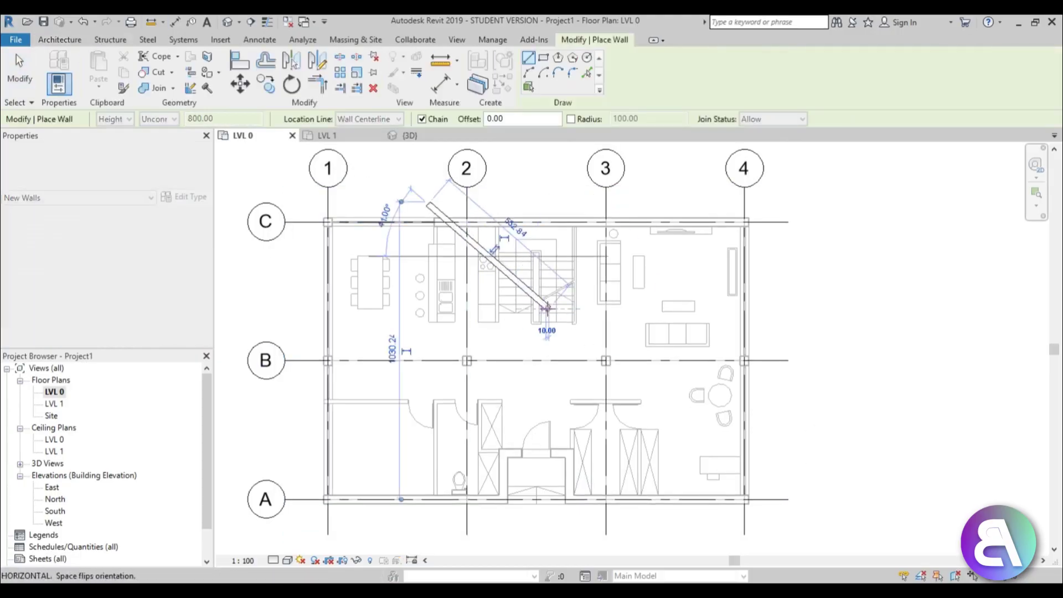
key("Escape")
key("Escape")
scroll(446, 223, "up", 3)
scroll(465, 236, "up", 2)
middle_click_drag(445, 304, 429, 385)
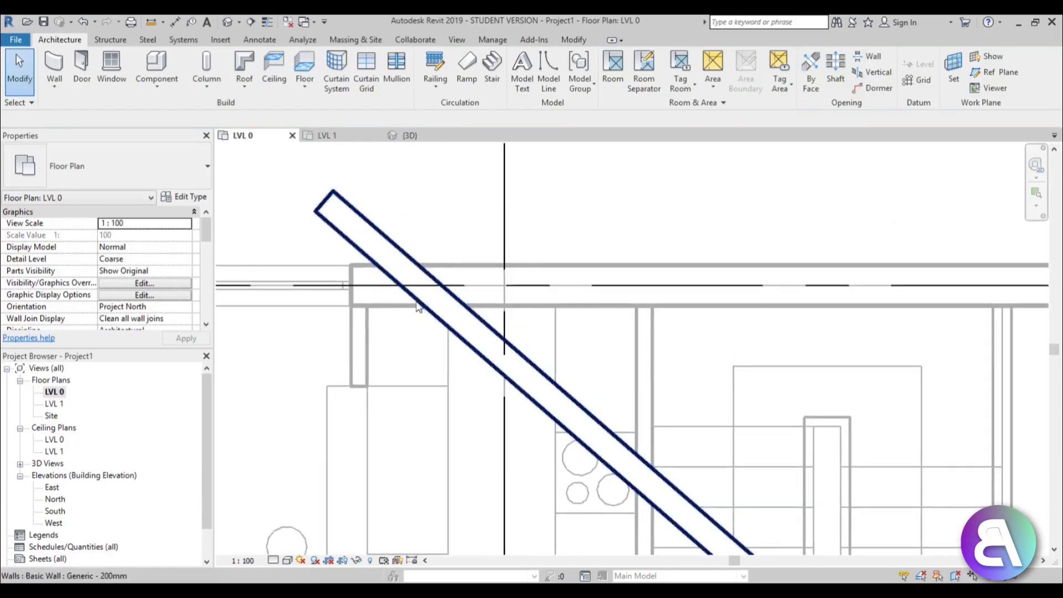
Select the new diagonal wall over the halftoned drawing and remove it from LVL 0.
left_click(416, 302)
scroll(432, 244, "down", 3)
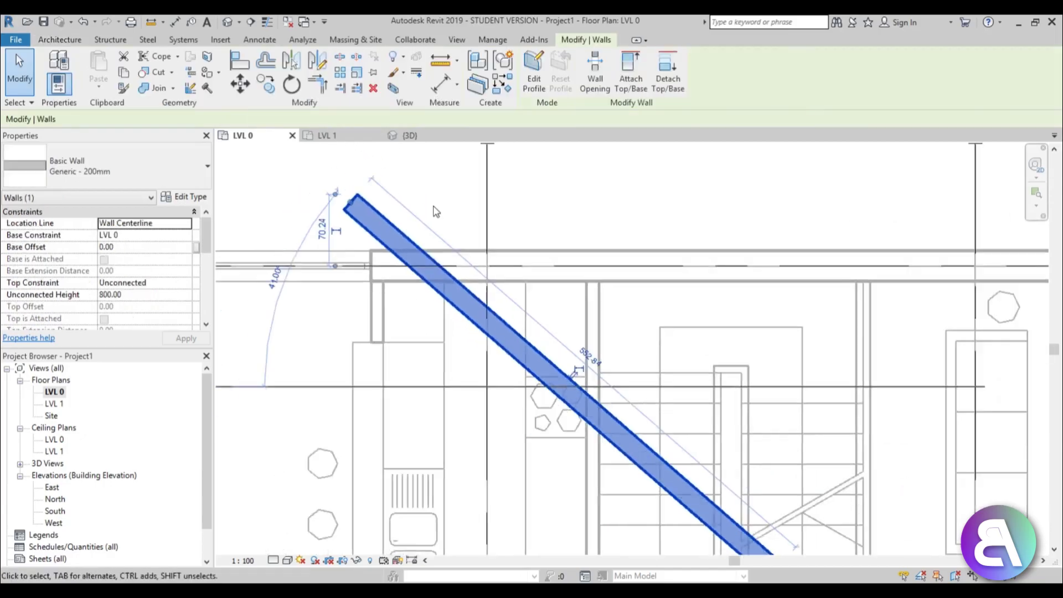
key("Escape")
left_click(434, 244)
key("Escape")
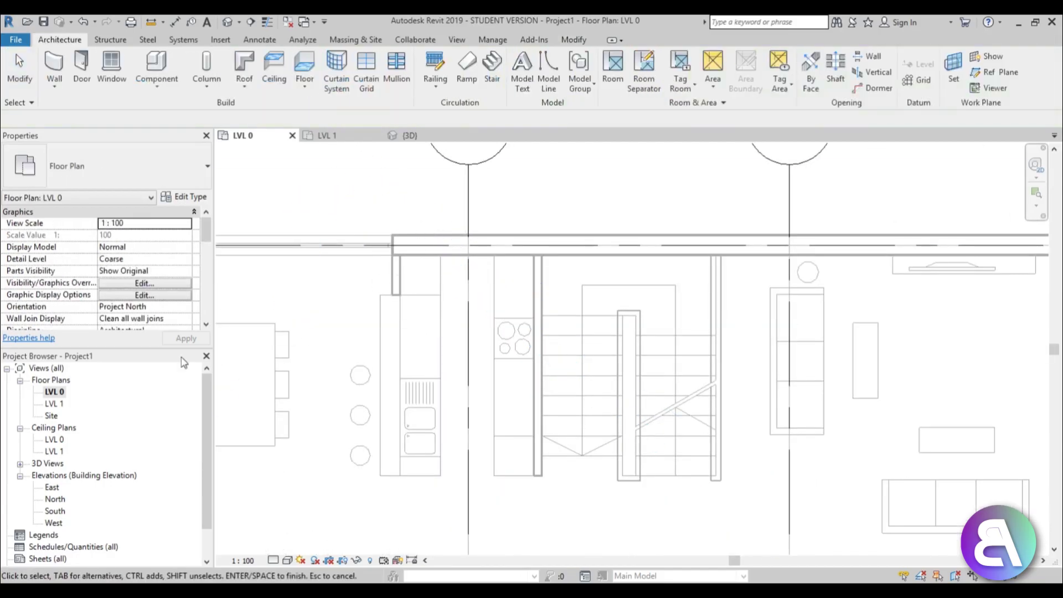
Open the LVL 1 floor plan and set Imports in Families, lvl 0.dwg and lvl 1.dwg to halftone in its visibility overrides.
double_click(53, 403)
scroll(498, 410, "down", 2)
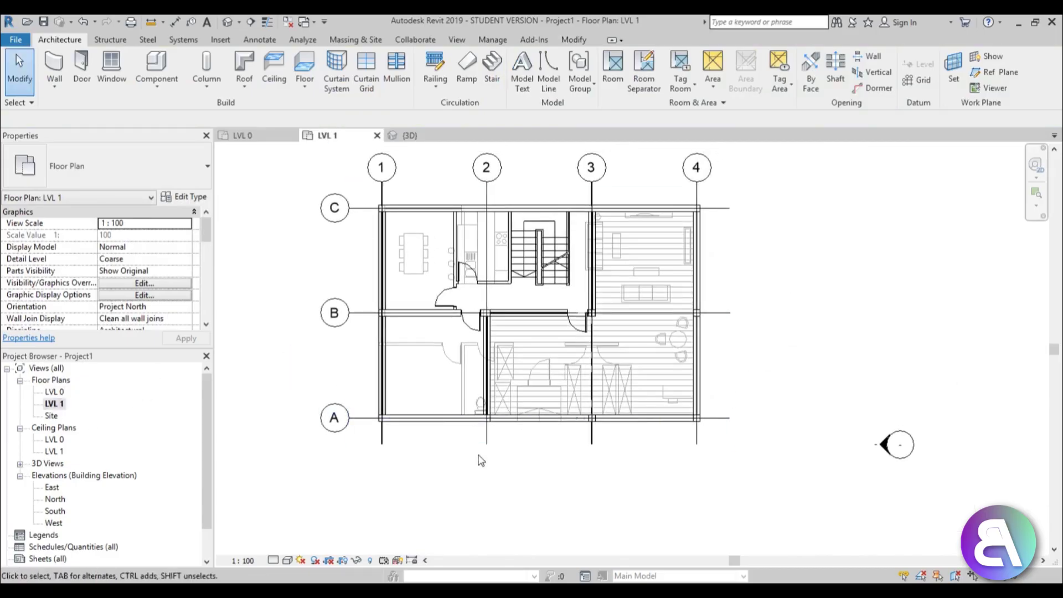
key("v")
key("g")
left_click(553, 128)
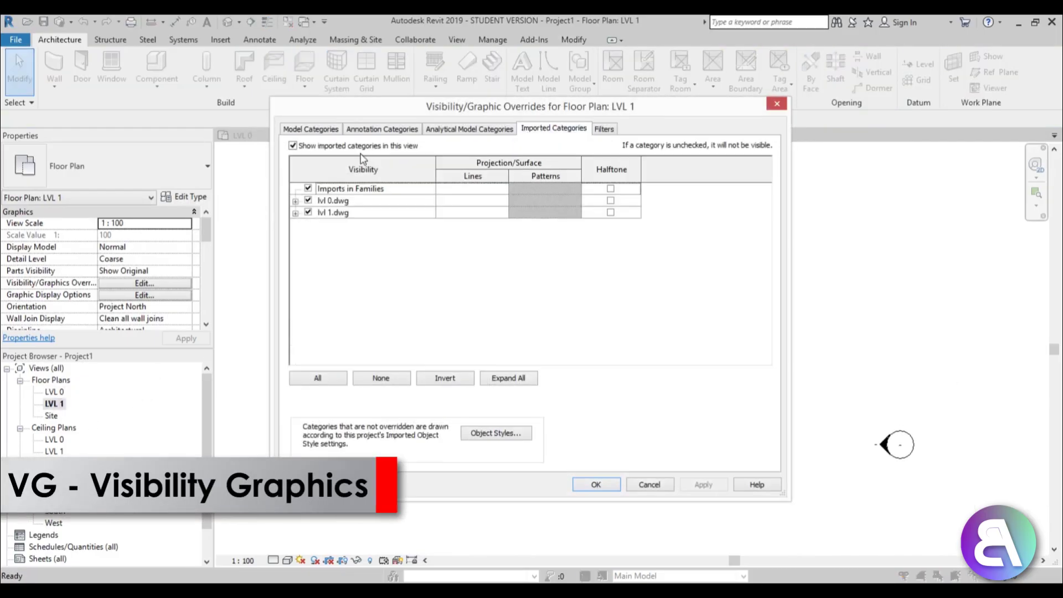
left_click(610, 189)
left_click(610, 200)
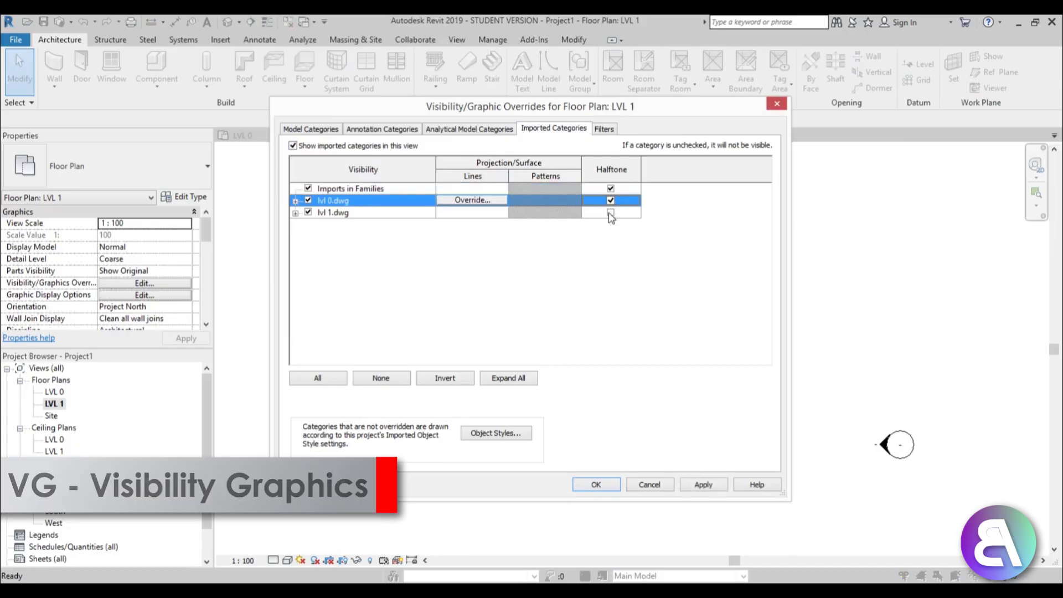
left_click(610, 212)
left_click(704, 483)
left_click(603, 485)
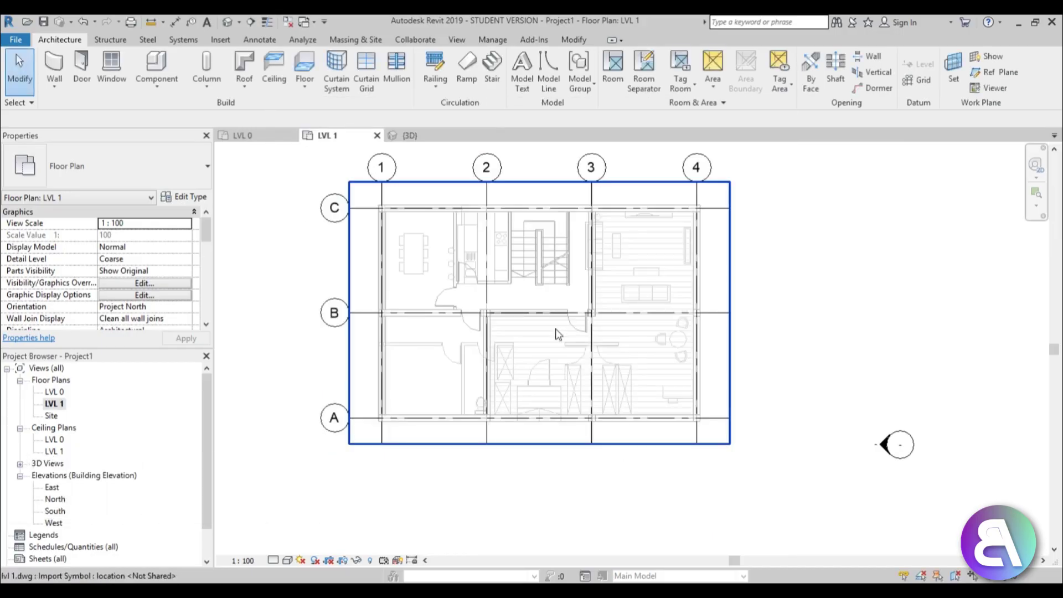
Place a vertical building section through the staircase between grids 2 and 3, spanning beyond grids C and A.
scroll(558, 332, "down", 3)
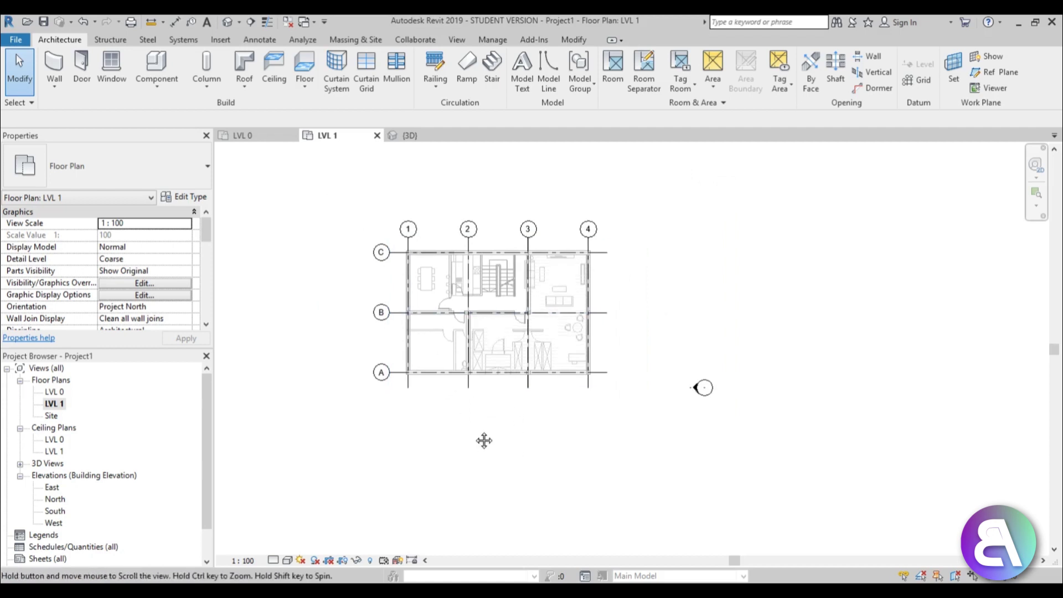
scroll(496, 430, "down", 1)
scroll(483, 377, "up", 2)
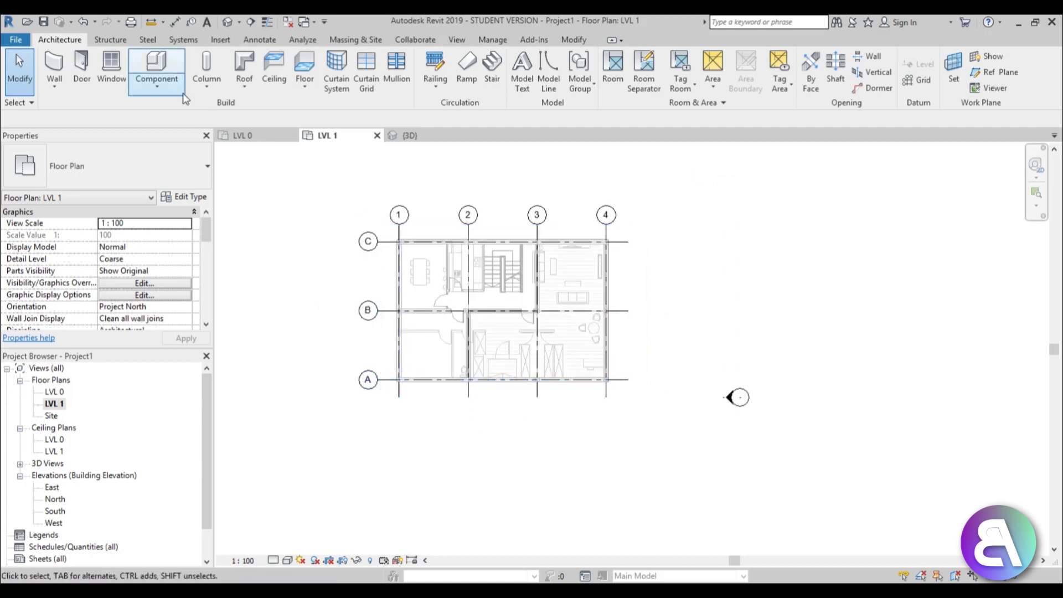
left_click(250, 21)
left_click(513, 205)
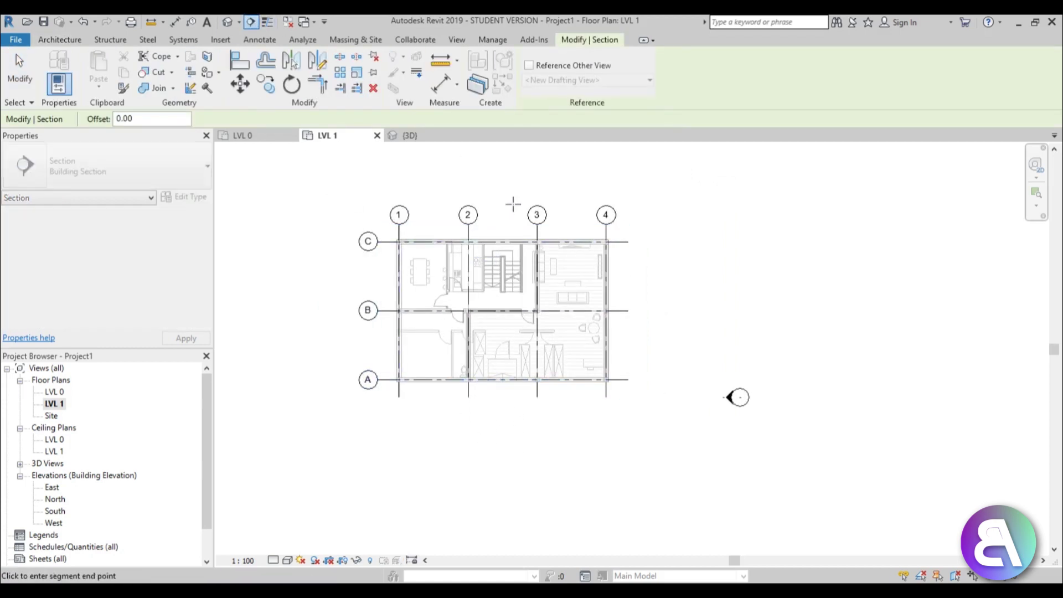
left_click(513, 413)
key("Escape")
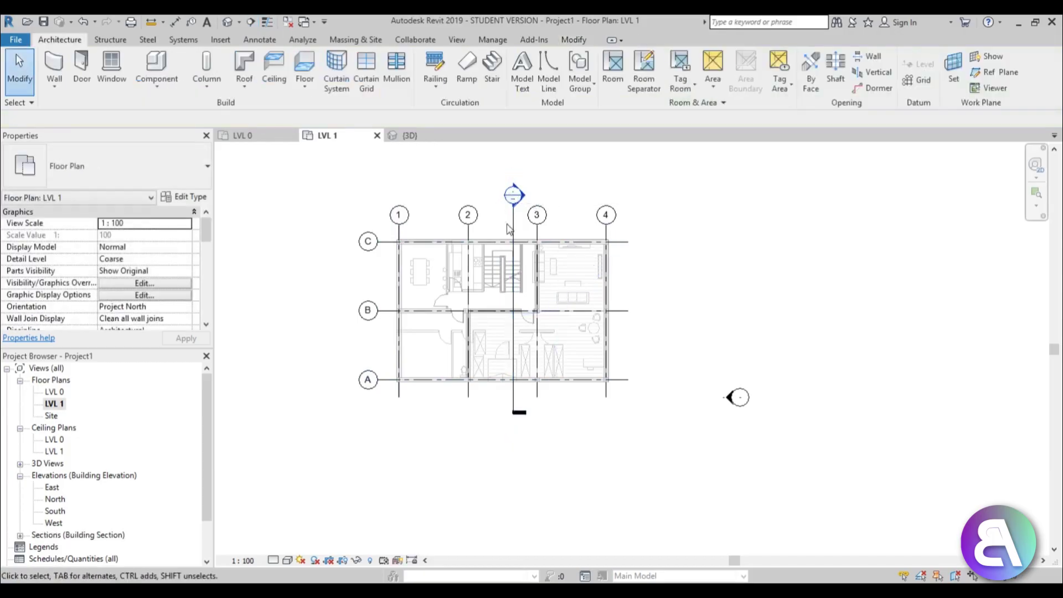
Flip the new section's viewing direction toward grid 2 and open its section view.
left_click(513, 229)
left_click(498, 214)
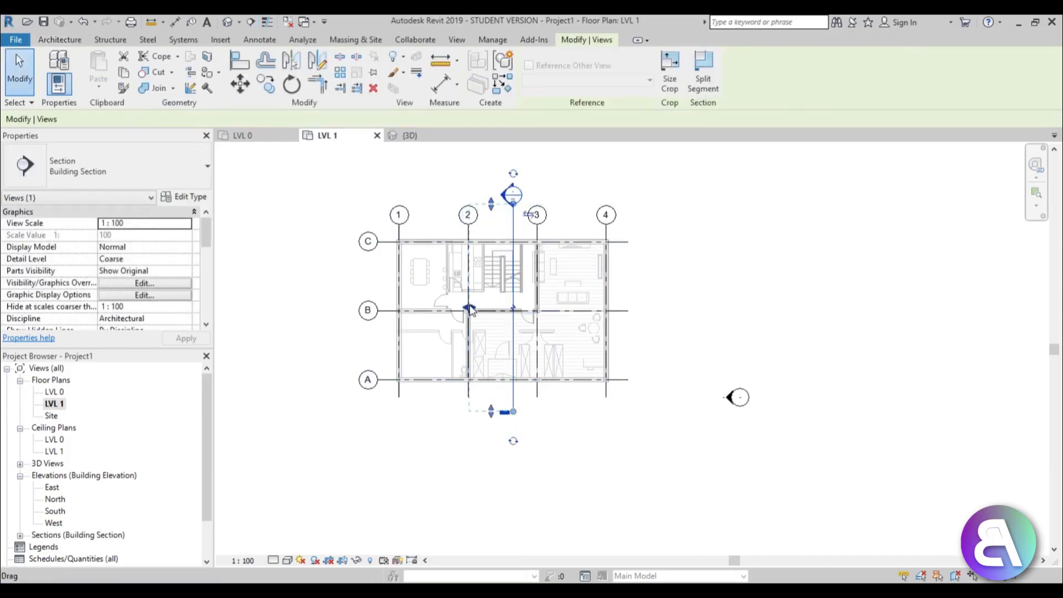
double_click(505, 200)
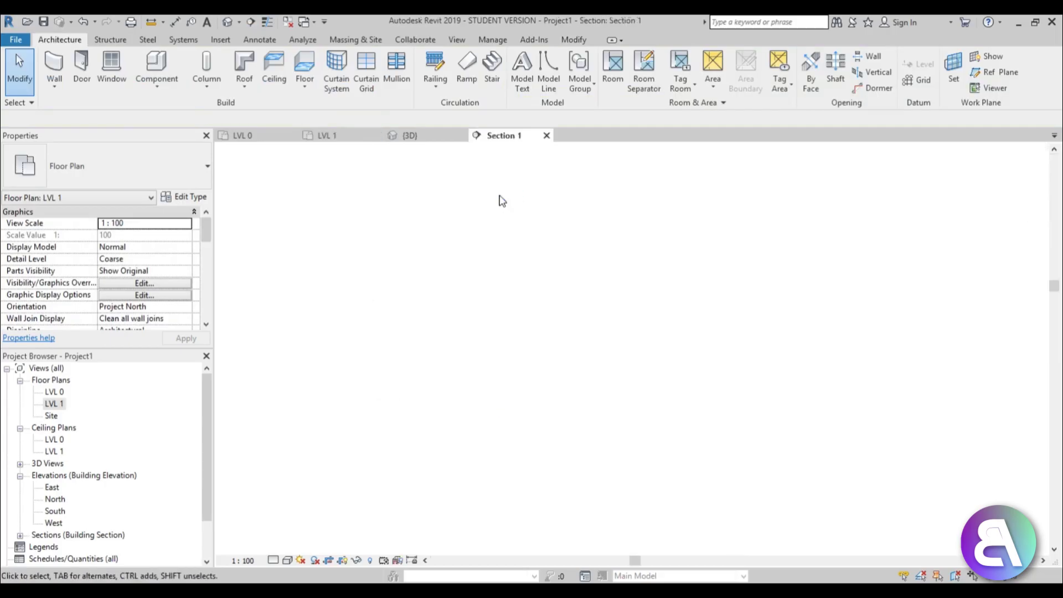
Extend the section view's crop region well above LVL 1 and below LVL 0.
scroll(565, 316, "down", 4)
left_click(527, 311)
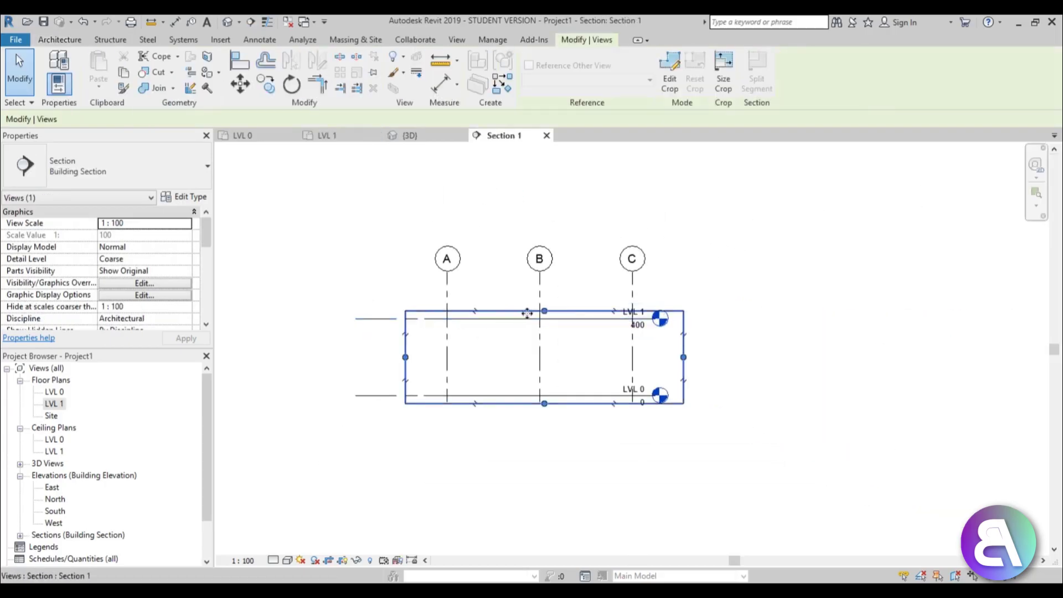
left_click_drag(528, 313, 527, 225)
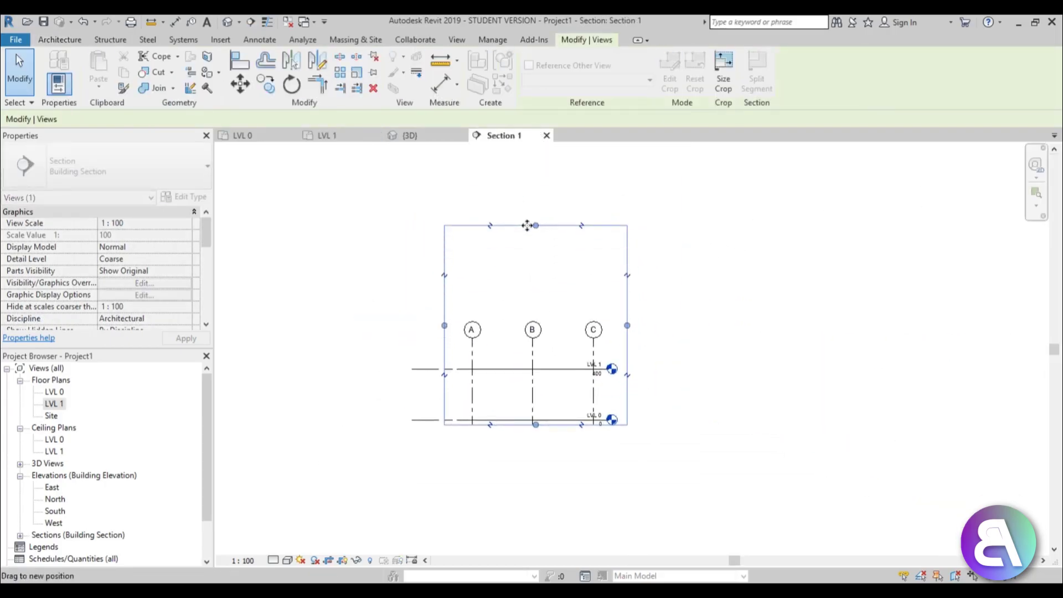
left_click_drag(536, 425, 532, 512)
Extend grids A, B and C upward and downward to near the upper and lower edges of the crop region.
left_click(534, 354)
left_click_drag(532, 341, 532, 252)
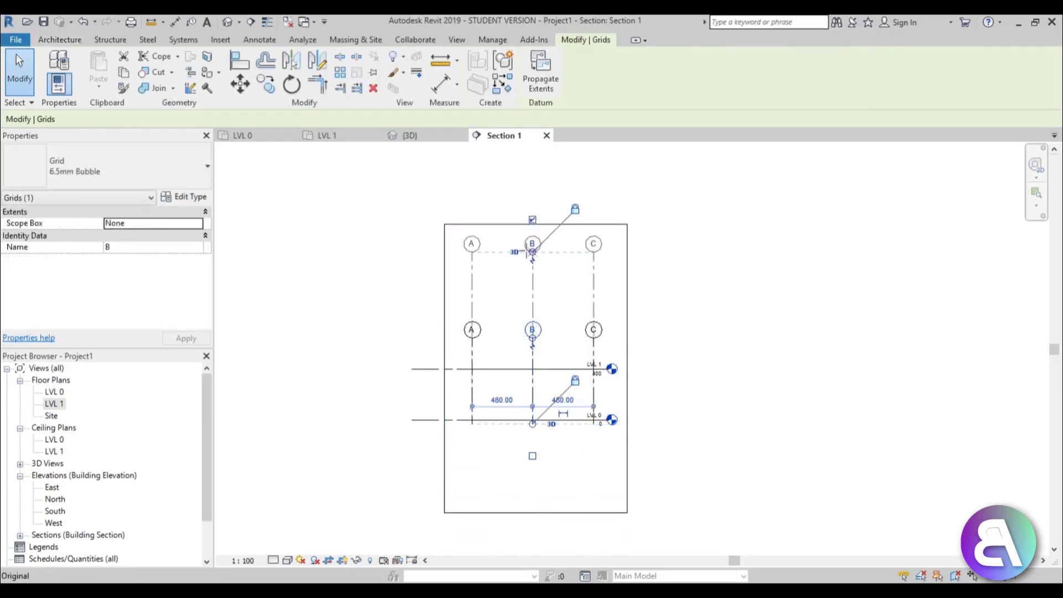
left_click_drag(532, 424, 532, 503)
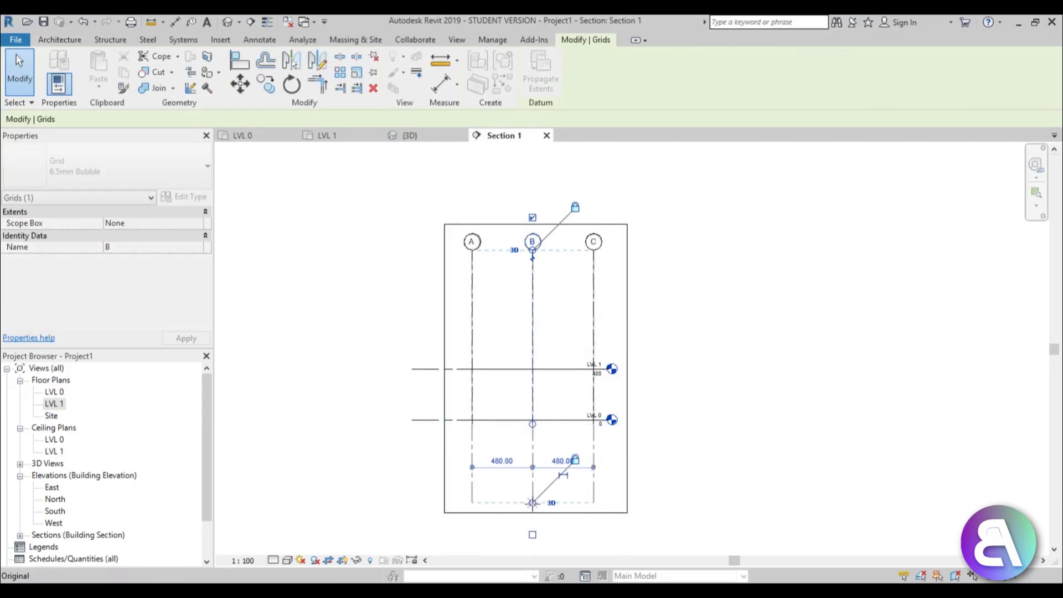
key("Escape")
Link section.dwg into the section view in black and white, with centimeter units and Auto - Origin to Origin positioning.
scroll(532, 439, "up", 2)
middle_click_drag(534, 436, 491, 416)
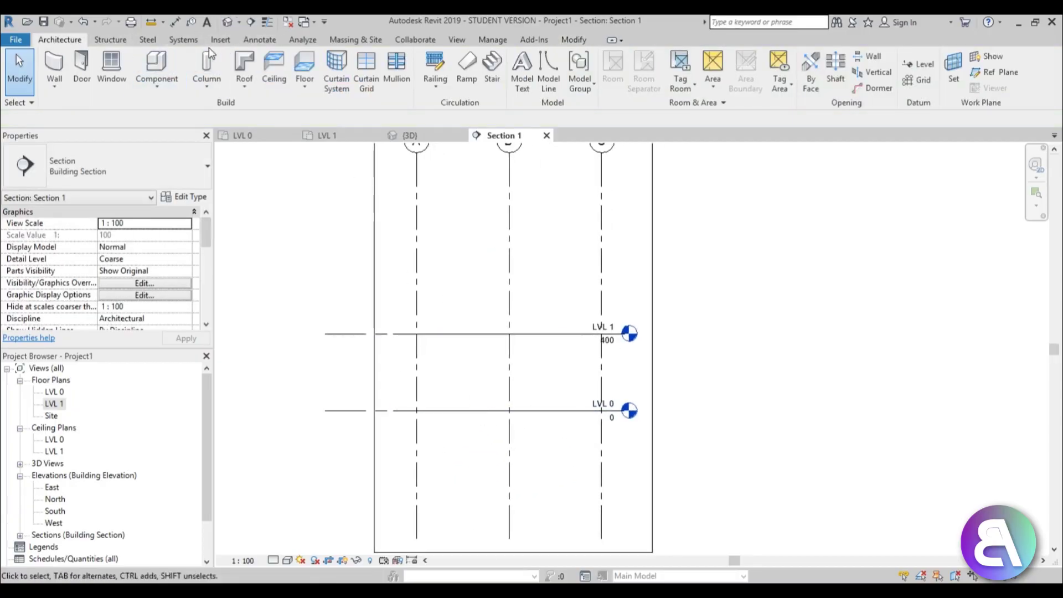
left_click(220, 40)
left_click(103, 83)
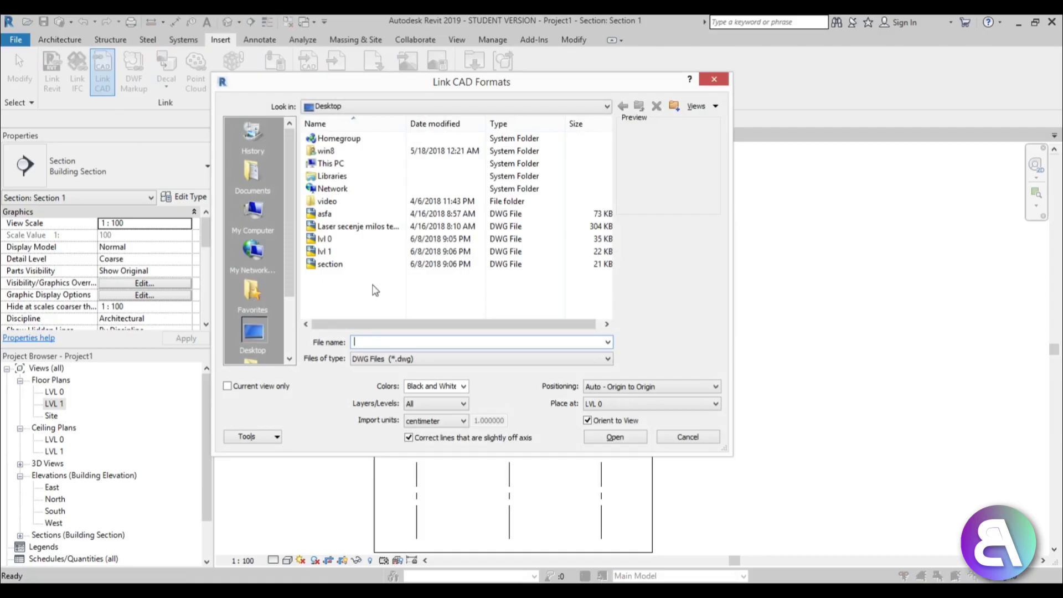
left_click(336, 268)
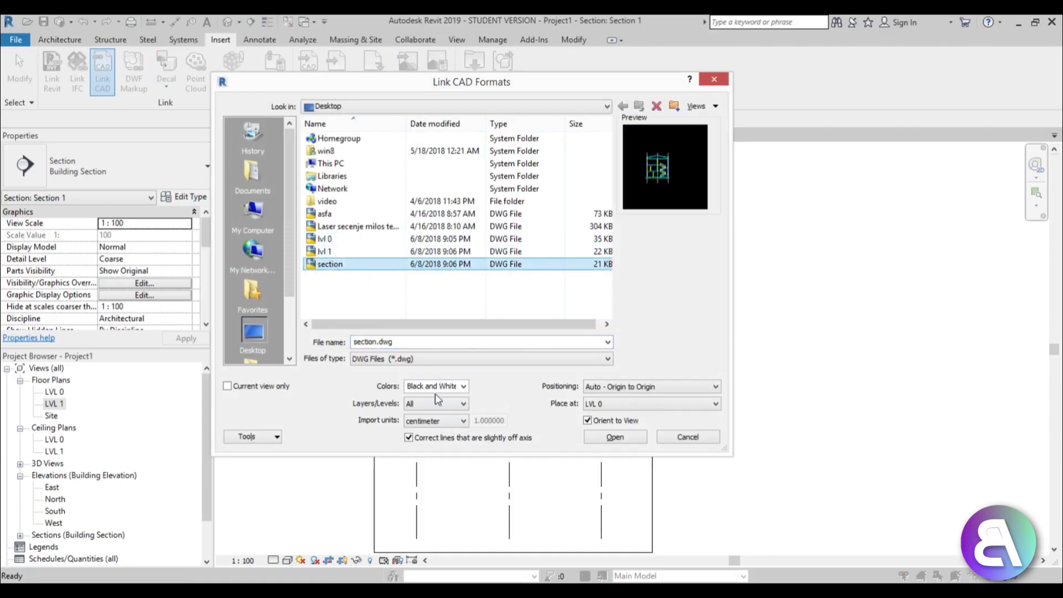
left_click(615, 437)
Examine how the linked section drawing's ground floor and axes line up with the levels and grids.
scroll(410, 348, "up", 2)
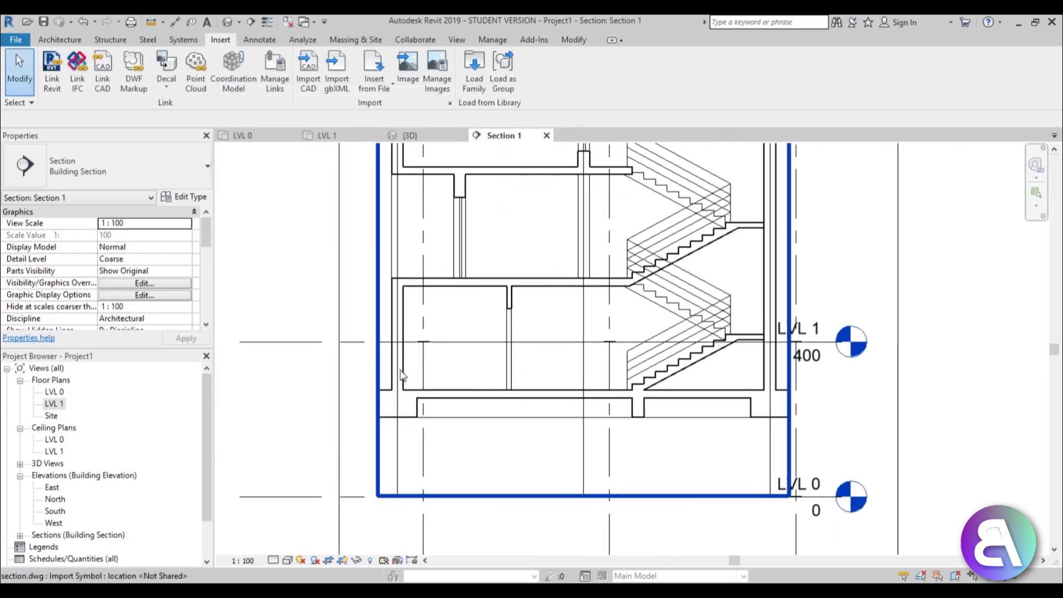
left_click(496, 406)
scroll(375, 387, "up", 2)
middle_click_drag(374, 386, 569, 458)
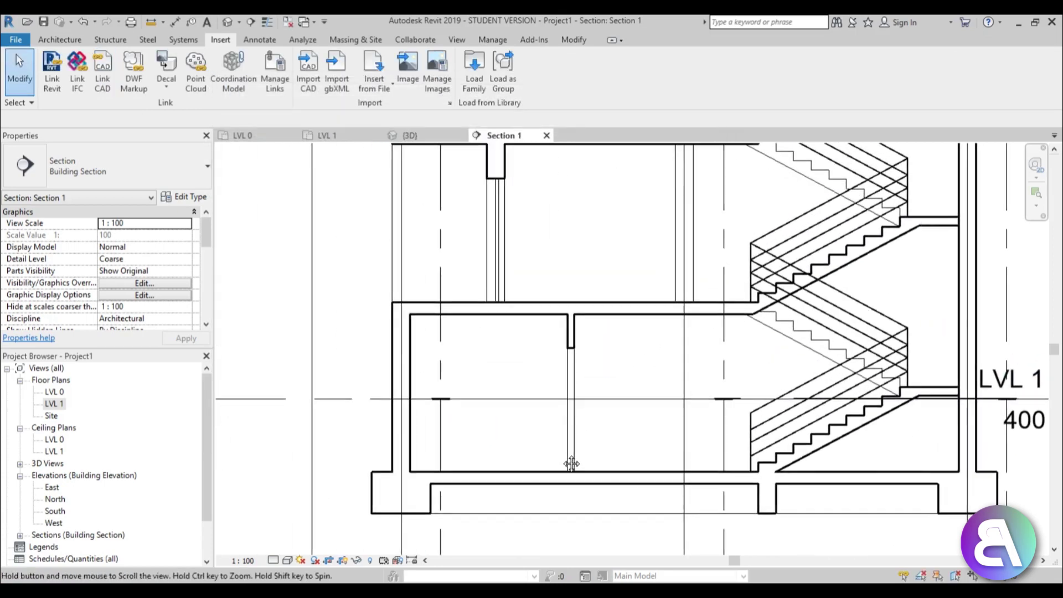
scroll(510, 456, "down", 2)
scroll(511, 455, "down", 2)
scroll(474, 408, "down", 1)
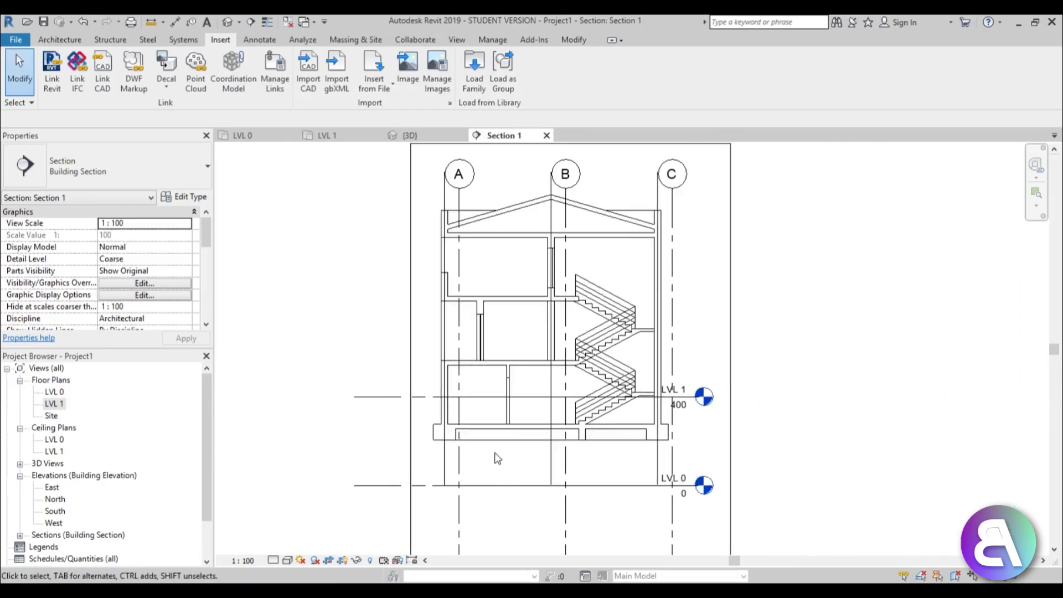
Examine how far the linked section drawing's axes and floor slabs are offset from the grids and levels.
left_click(492, 446)
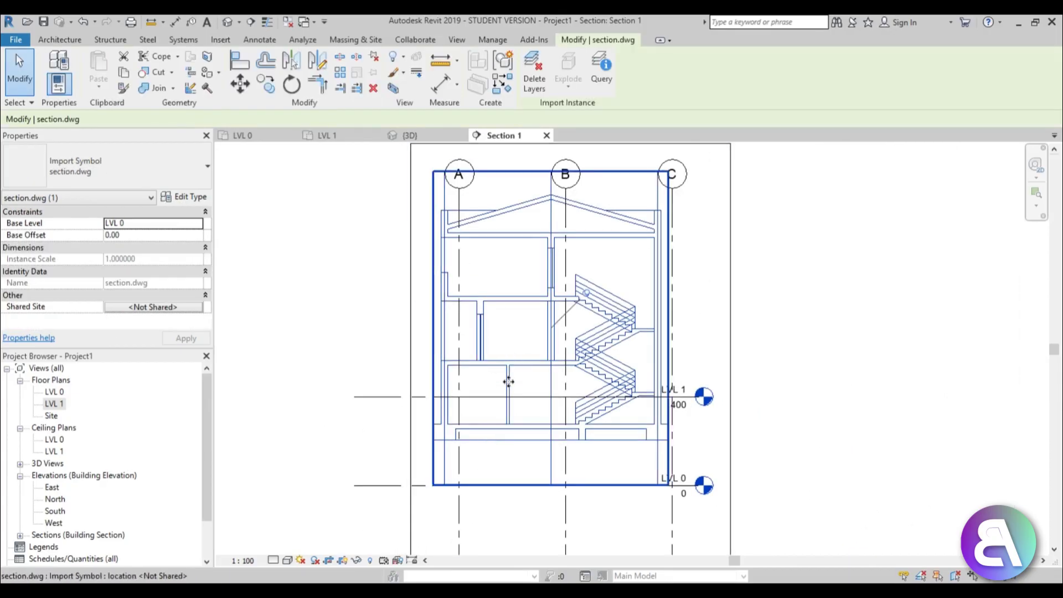
scroll(490, 412, "up", 5)
scroll(505, 526, "down", 2)
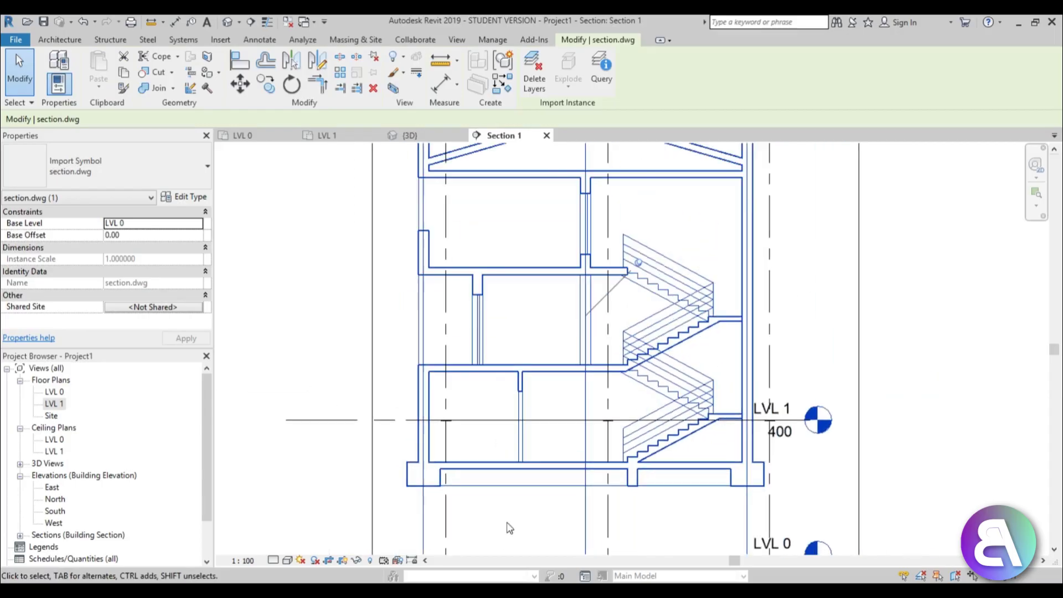
left_click(505, 520)
scroll(504, 520, "down", 1)
middle_click_drag(519, 523, 495, 486)
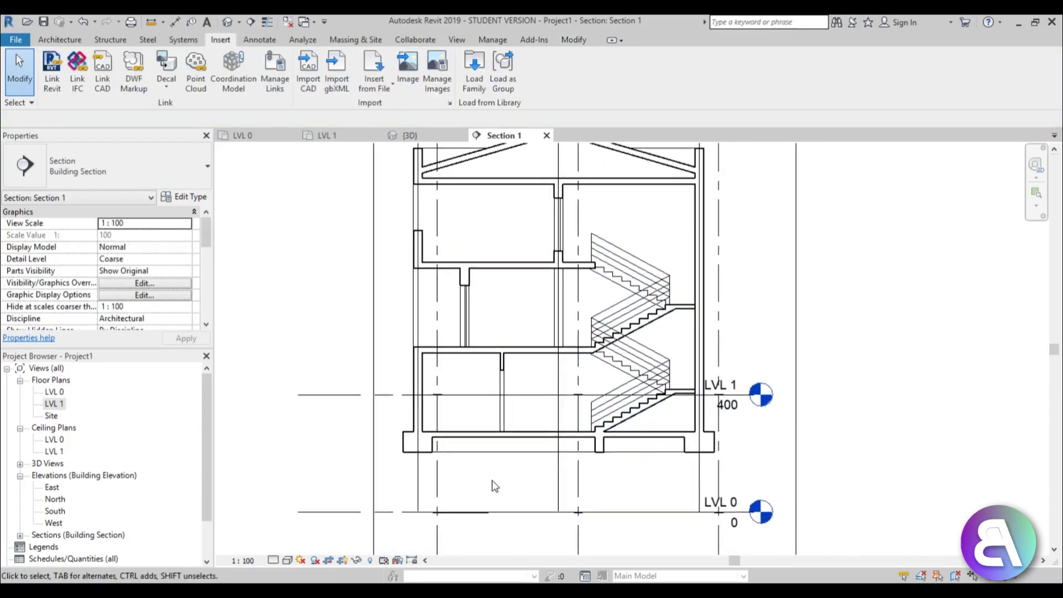
left_click(487, 435)
scroll(487, 435, "down", 1)
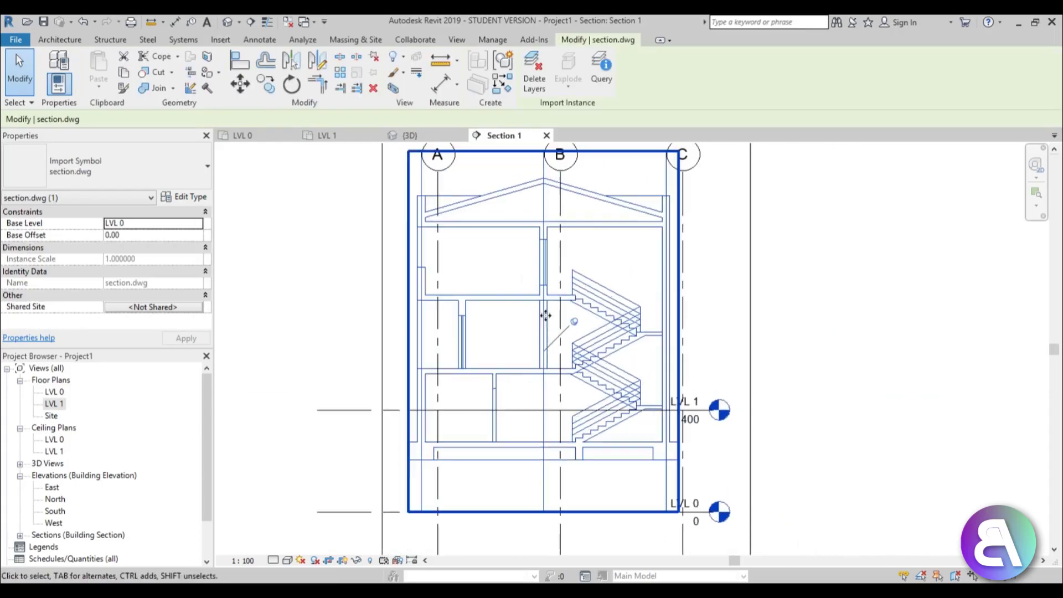
scroll(536, 380, "down", 1)
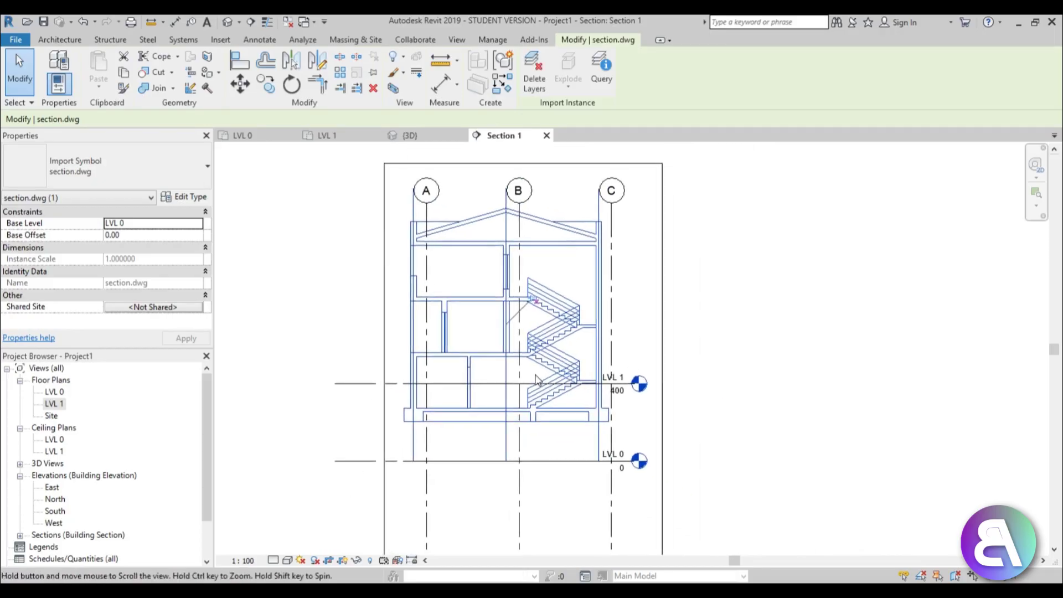
Align the outer-wall axis of the linked section drawing to grid A.
key("Escape")
key("a")
key("l")
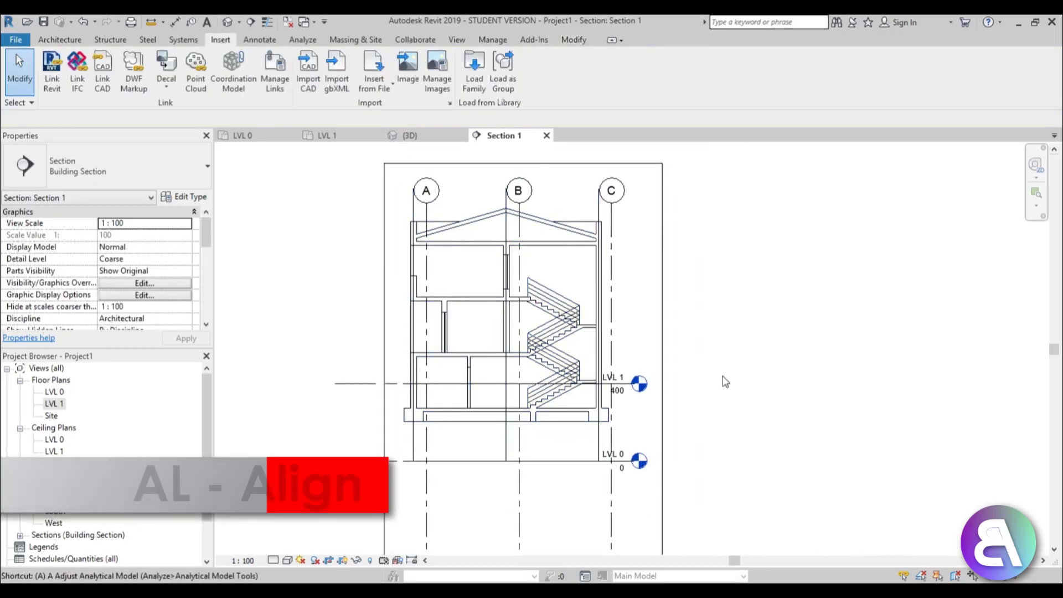
scroll(712, 363, "down", 1)
middle_click_drag(644, 386, 635, 316)
scroll(494, 382, "up", 2)
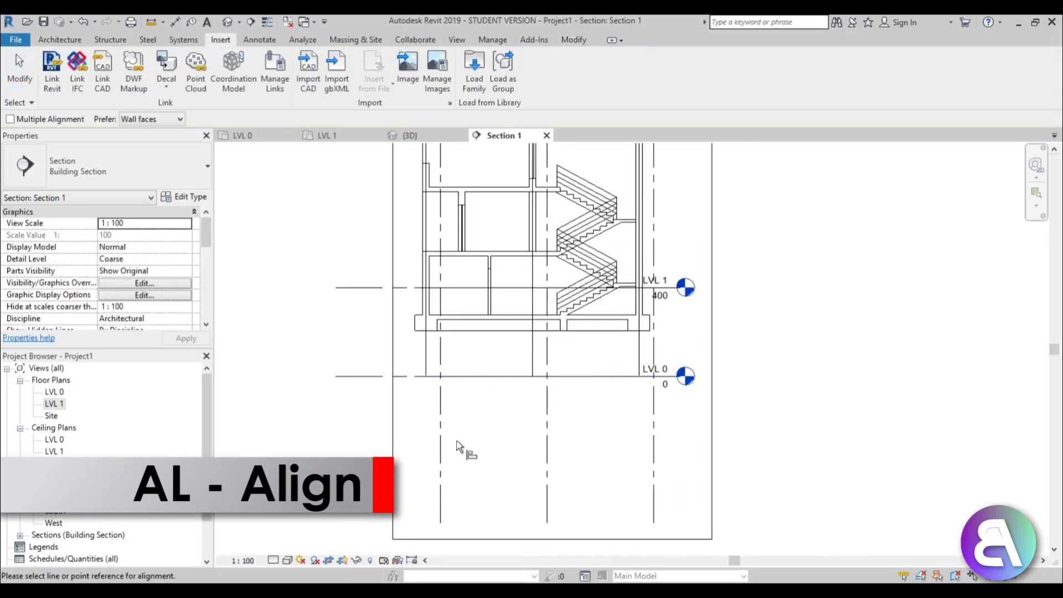
left_click(447, 446)
left_click(426, 368)
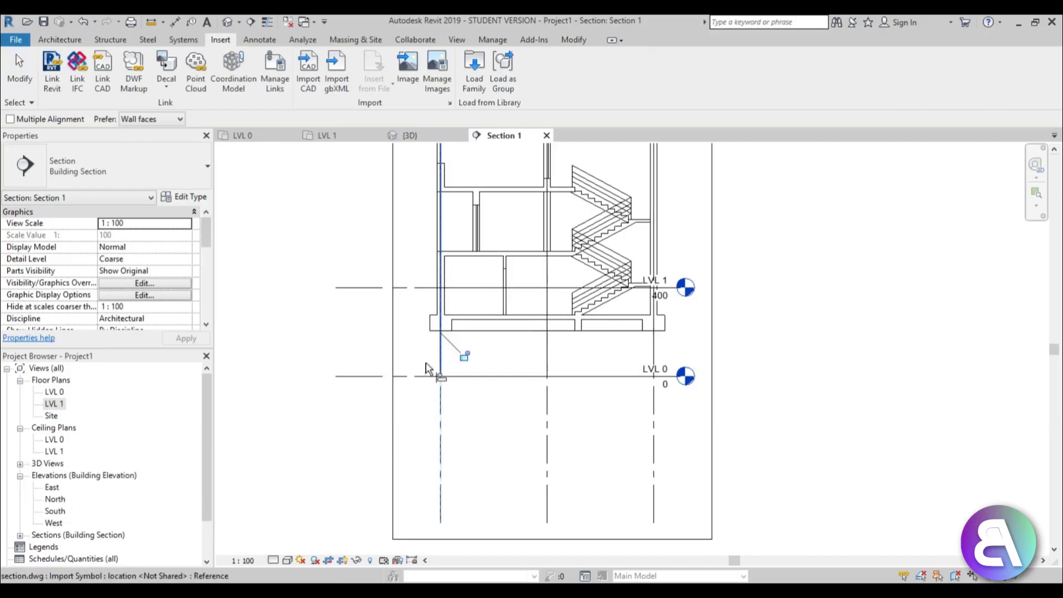
Align the top of the section drawing's slab above the lowest storey to LVL 0.
scroll(460, 416, "down", 1)
middle_click_drag(460, 415, 462, 482)
scroll(447, 455, "up", 1)
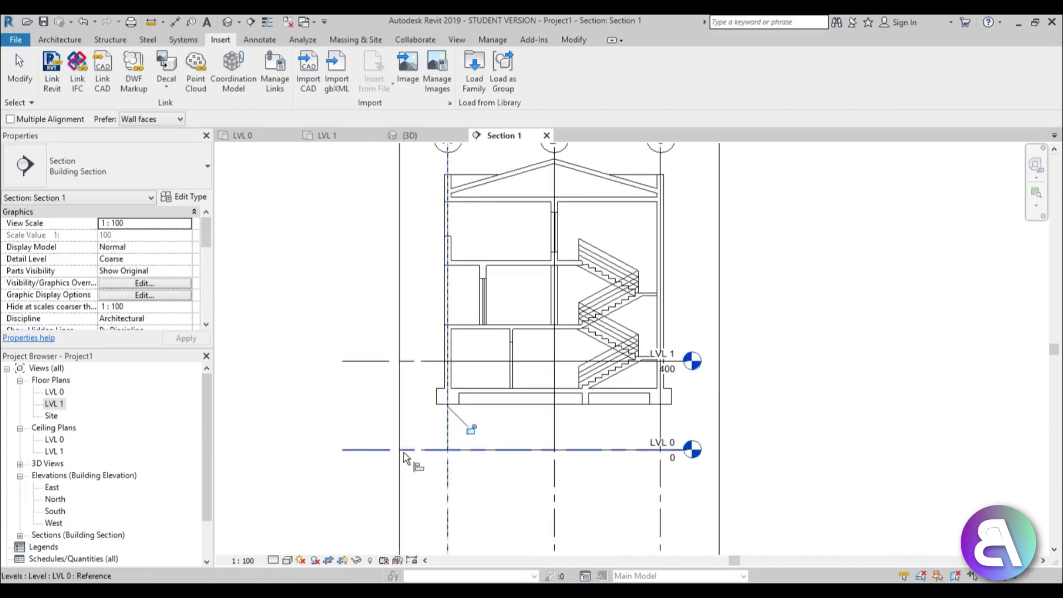
left_click(410, 456)
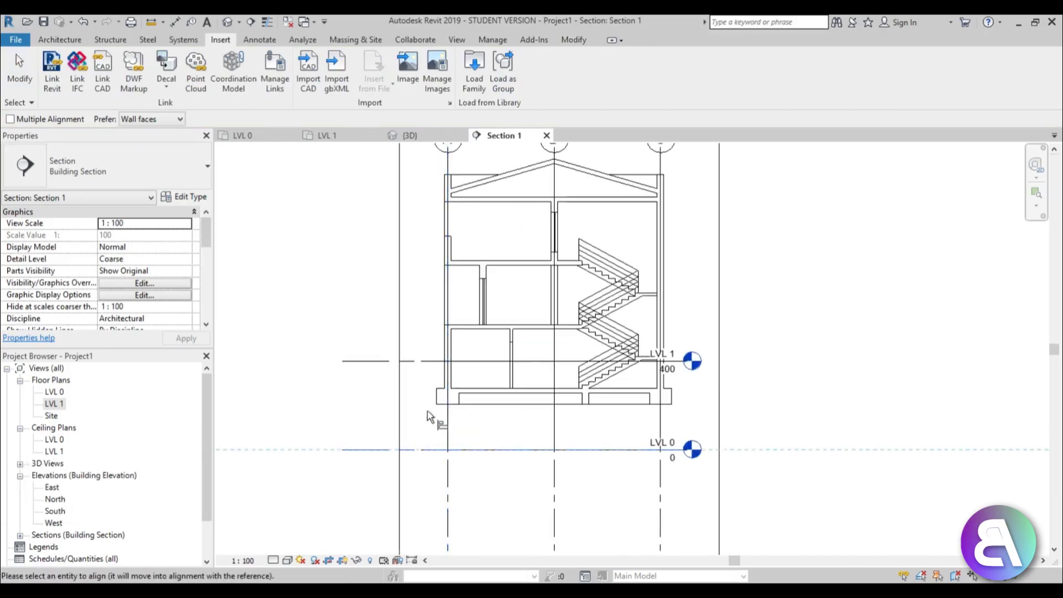
left_click(464, 325)
key("Escape")
middle_click_drag(531, 409, 536, 341)
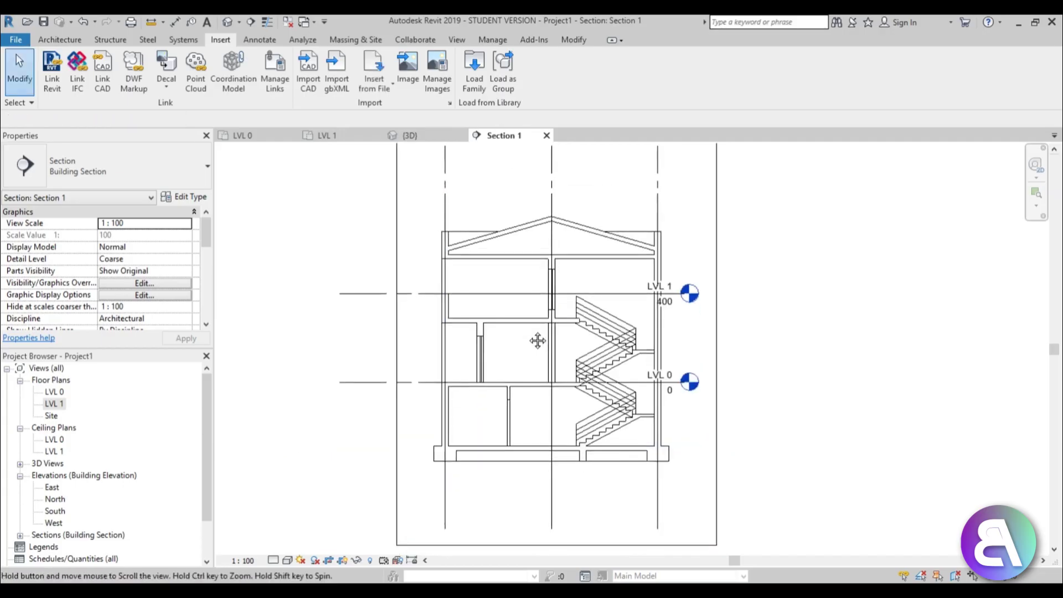
Align LVL 1 to the top of the next floor slab above LVL 0 in the section drawing.
scroll(517, 320, "up", 1)
left_click(397, 290)
scroll(424, 299, "up", 2)
left_click(414, 347)
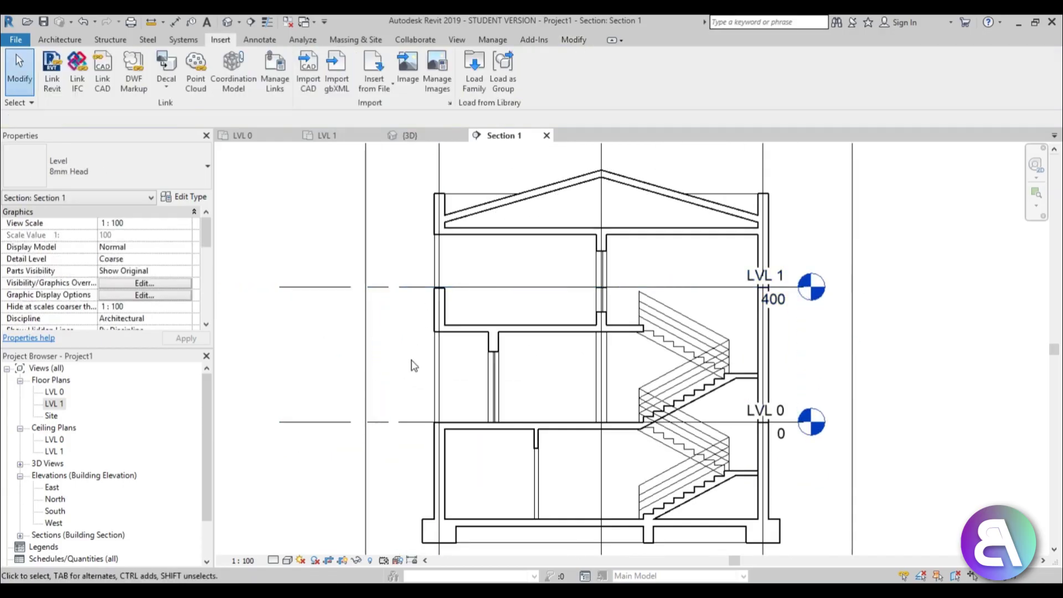
key("a")
key("l")
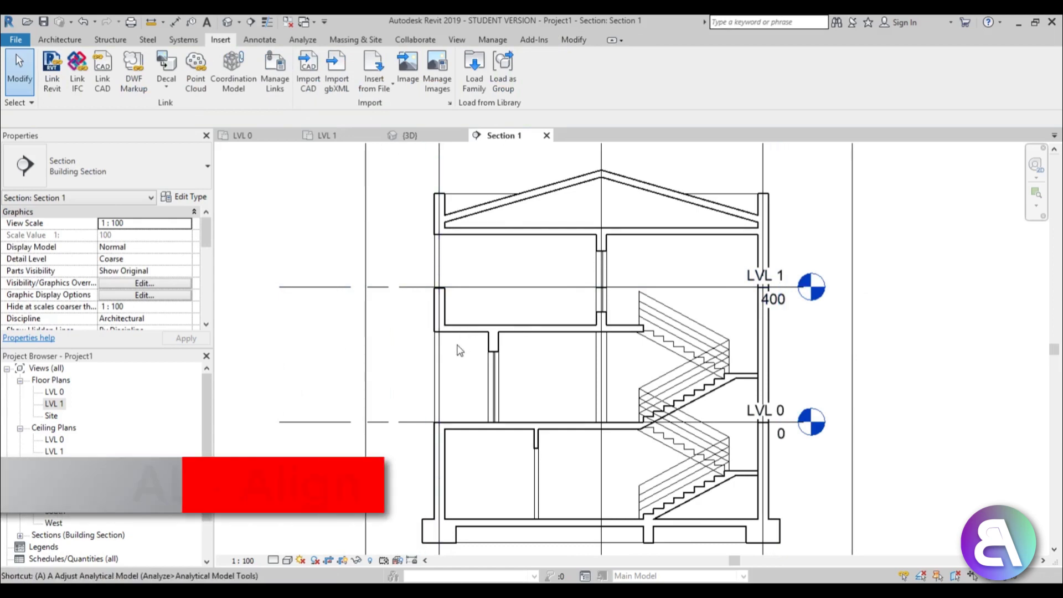
left_click(464, 327)
left_click(464, 292)
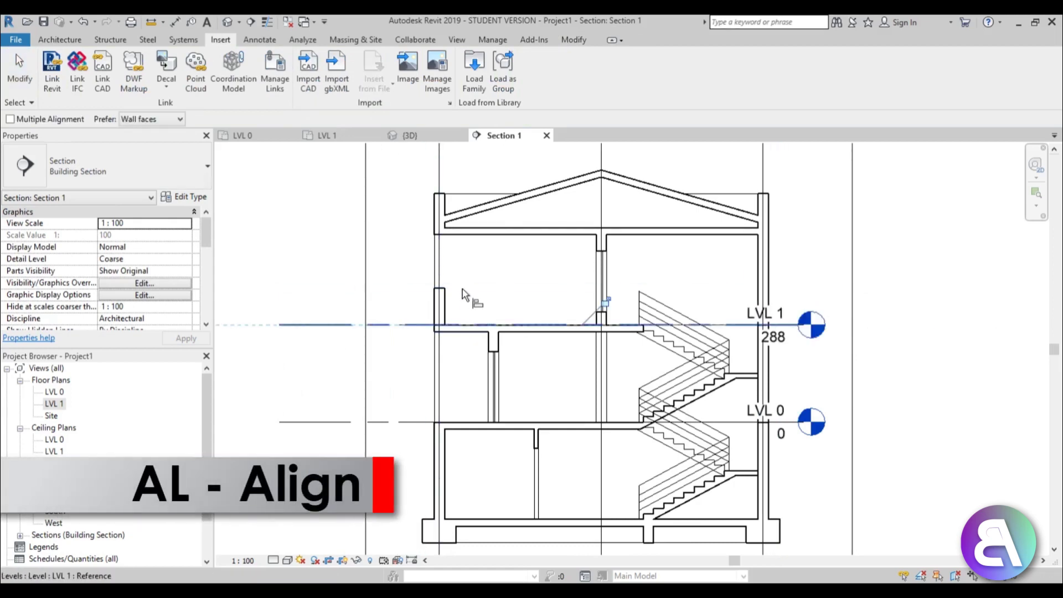
middle_click_drag(592, 384, 570, 332)
key("Escape")
scroll(382, 355, "down", 3)
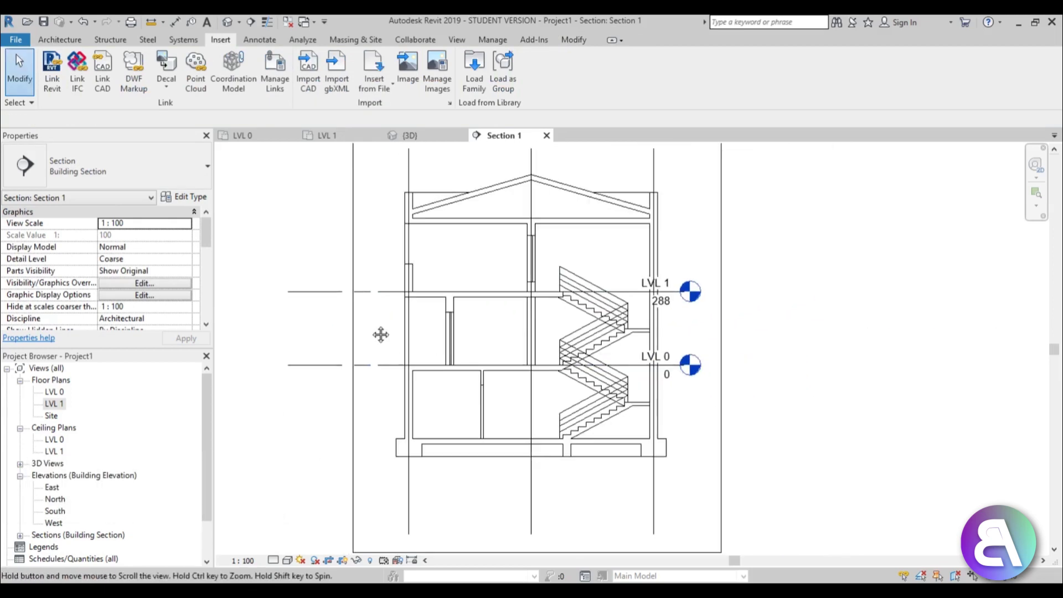
Add one level about 270 cm below LVL 0 and another about 270 cm above LVL 1, matching the existing levels' extents.
scroll(351, 277, "up", 1)
key("l")
key("l")
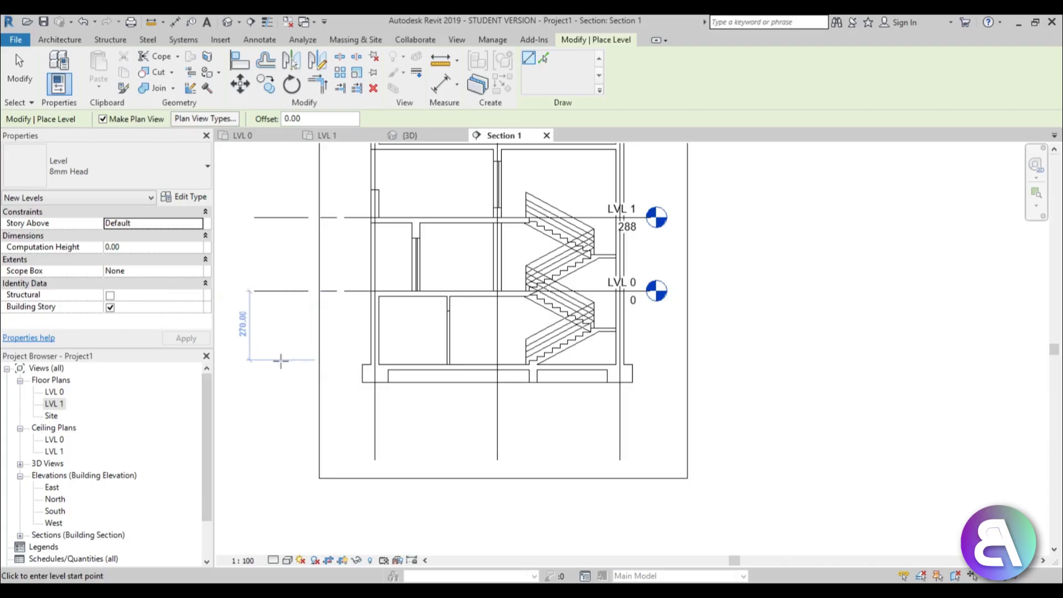
left_click(254, 360)
left_click(658, 358)
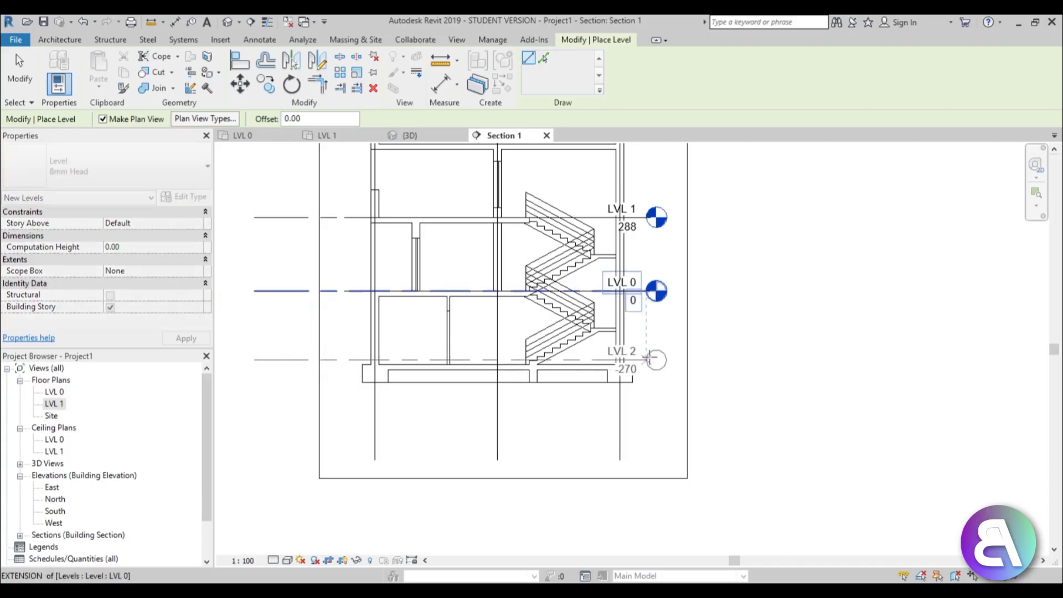
middle_click_drag(391, 236, 425, 395)
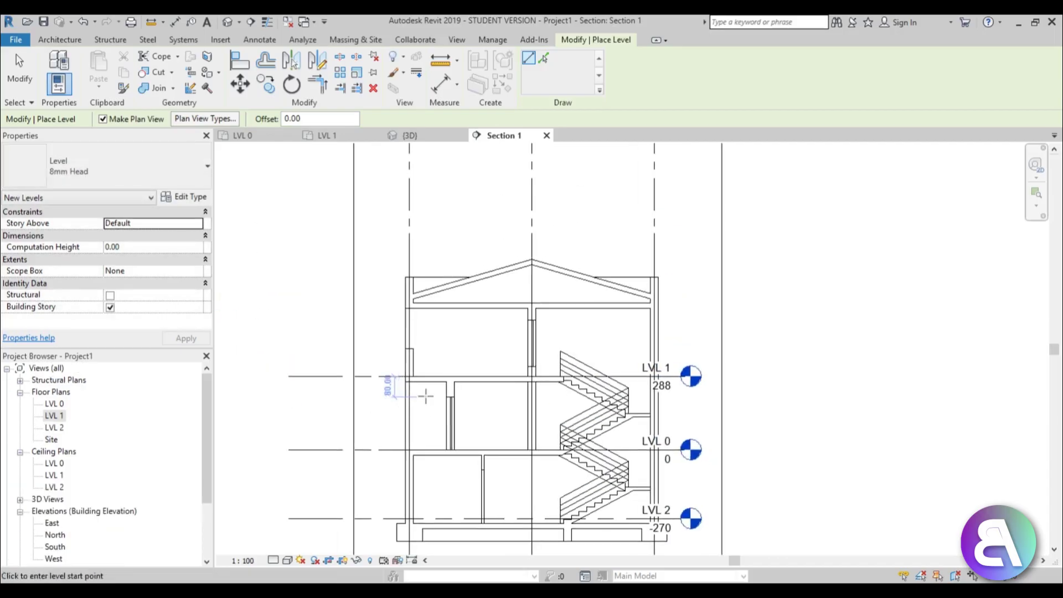
left_click(289, 308)
left_click(681, 308)
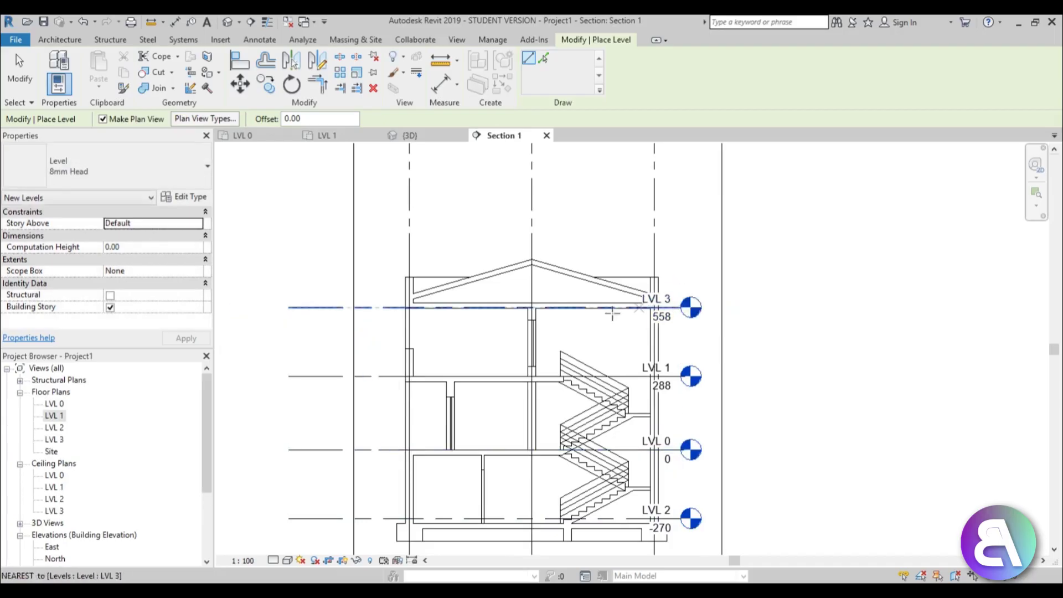
key("Escape")
key("Escape")
Rename the lowest level to LVL -1 and rename its corresponding views as well.
scroll(504, 351, "down", 3)
scroll(496, 403, "up", 2)
middle_click_drag(496, 403, 464, 332)
scroll(603, 420, "up", 2)
left_click(603, 394)
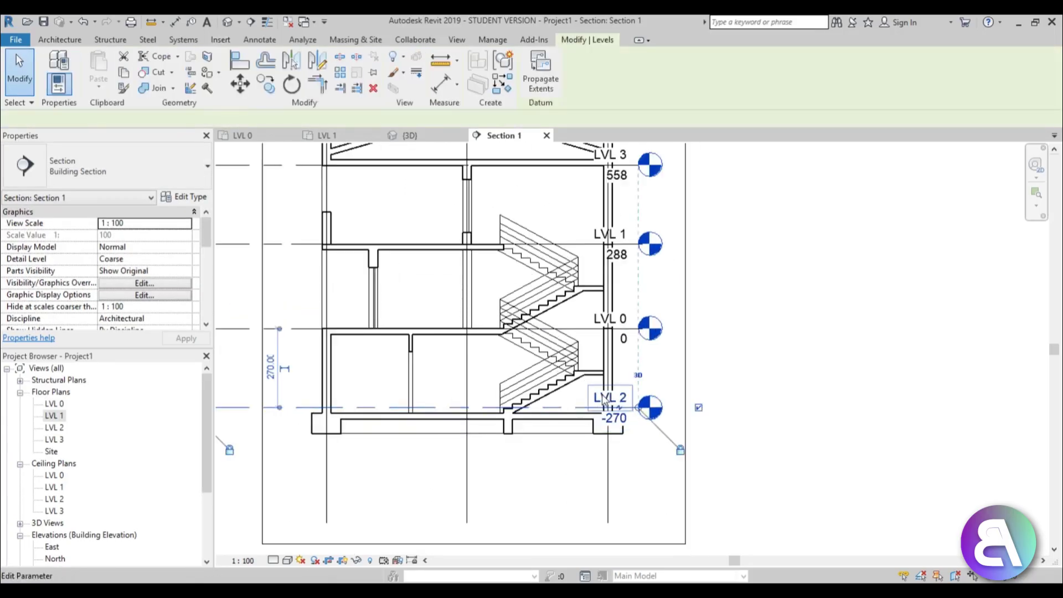
left_click(612, 396)
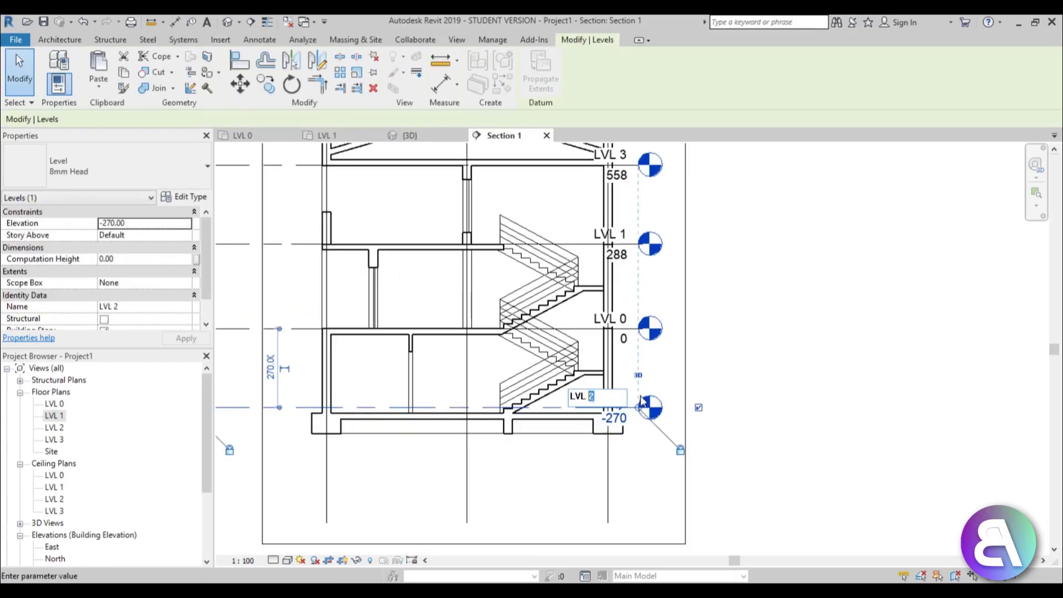
key("Return")
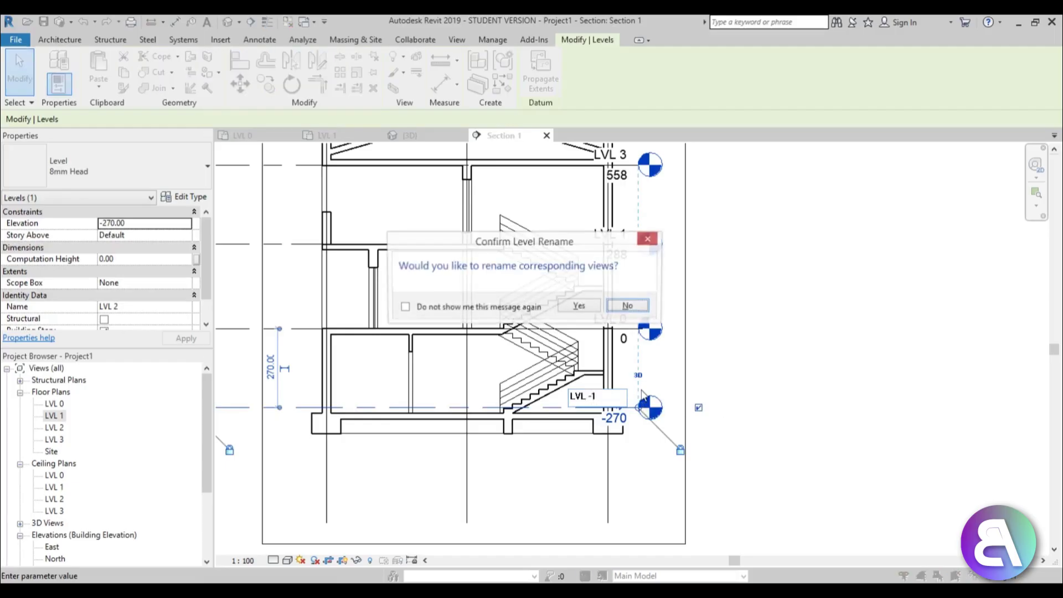
left_click(577, 303)
Rename the uppermost level to LVL 2 together with its corresponding views.
scroll(592, 378, "down", 2)
scroll(592, 378, "up", 2)
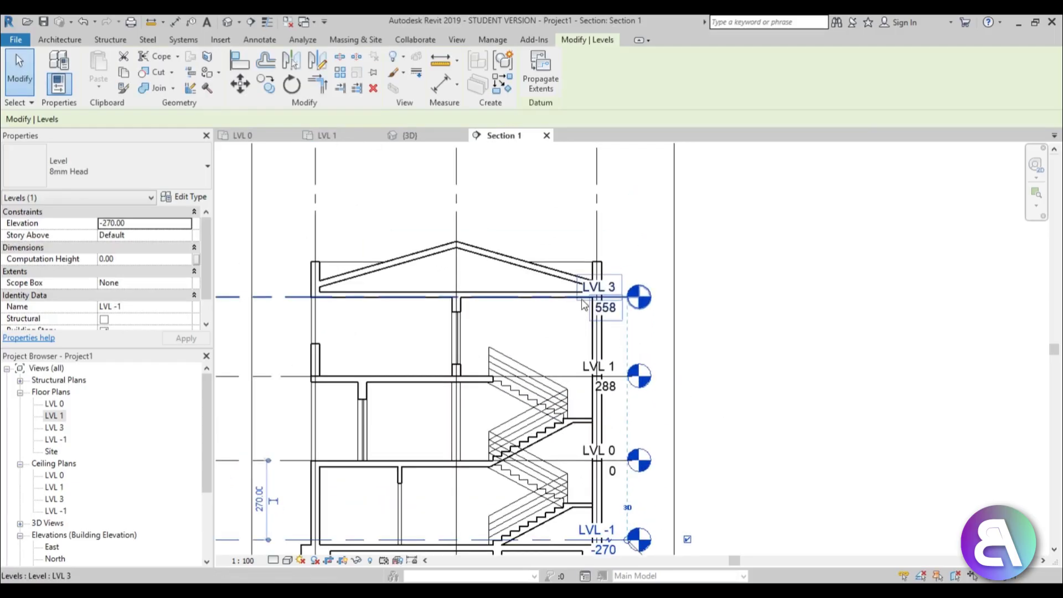
left_click(616, 289)
left_click(614, 287)
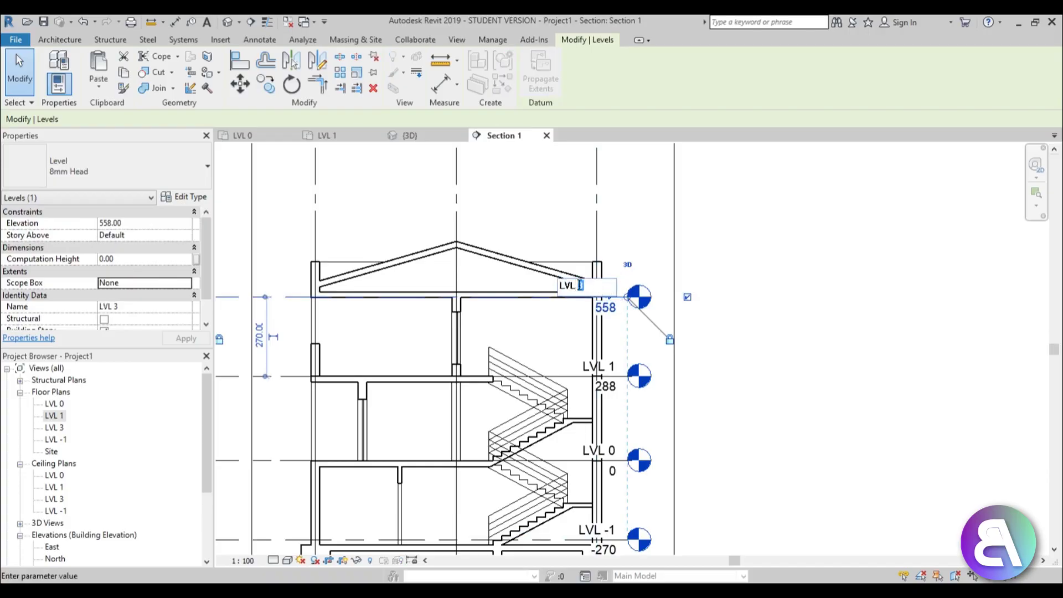
type("2")
key("Return")
left_click(577, 306)
left_click(515, 201)
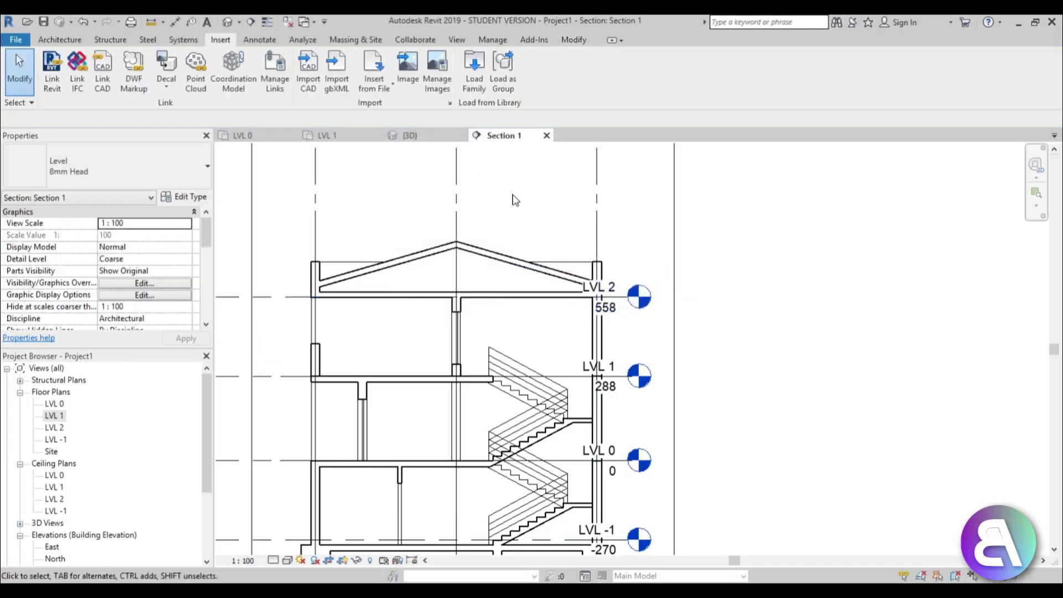
Align LVL 2 to the top of the slab under the roof and LVL -1 to the top of the lowest floor slab.
scroll(623, 242, "down", 3)
scroll(407, 269, "up", 3)
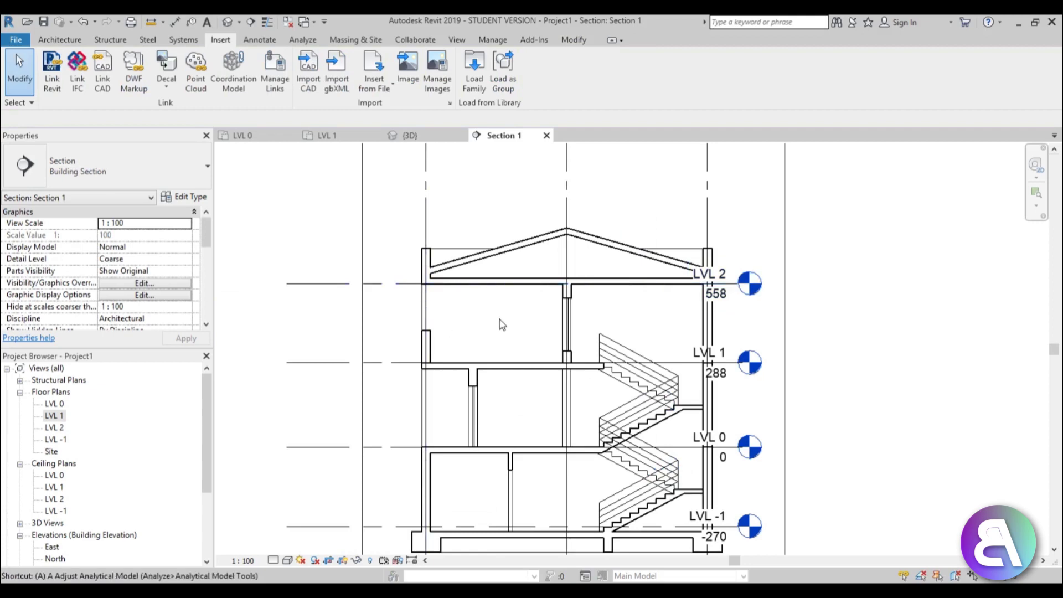
key("a")
key("l")
scroll(476, 287, "up", 3)
left_click(319, 283)
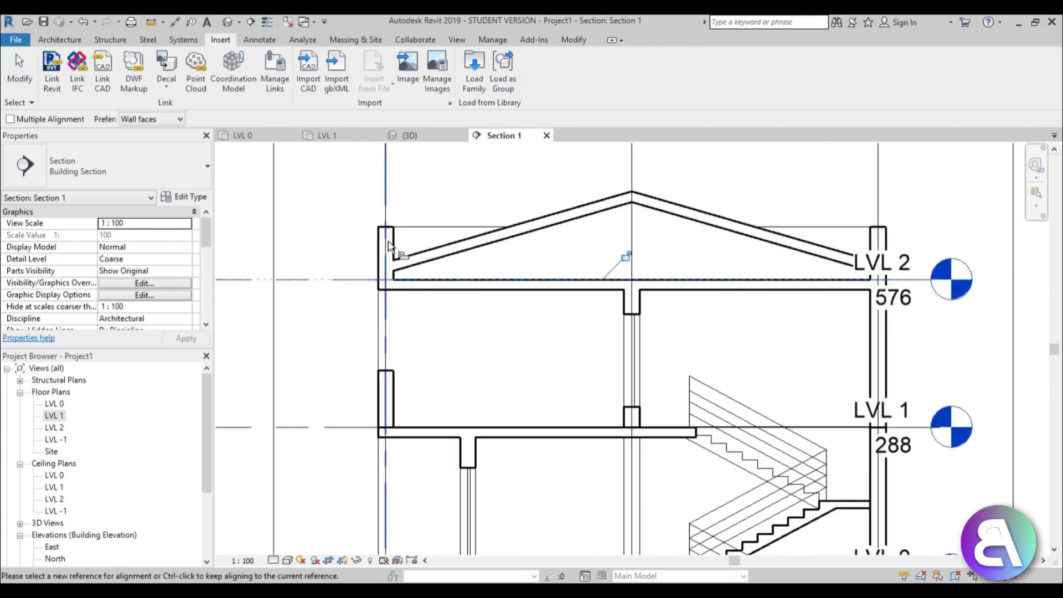
scroll(390, 246, "down", 3)
scroll(443, 332, "up", 3)
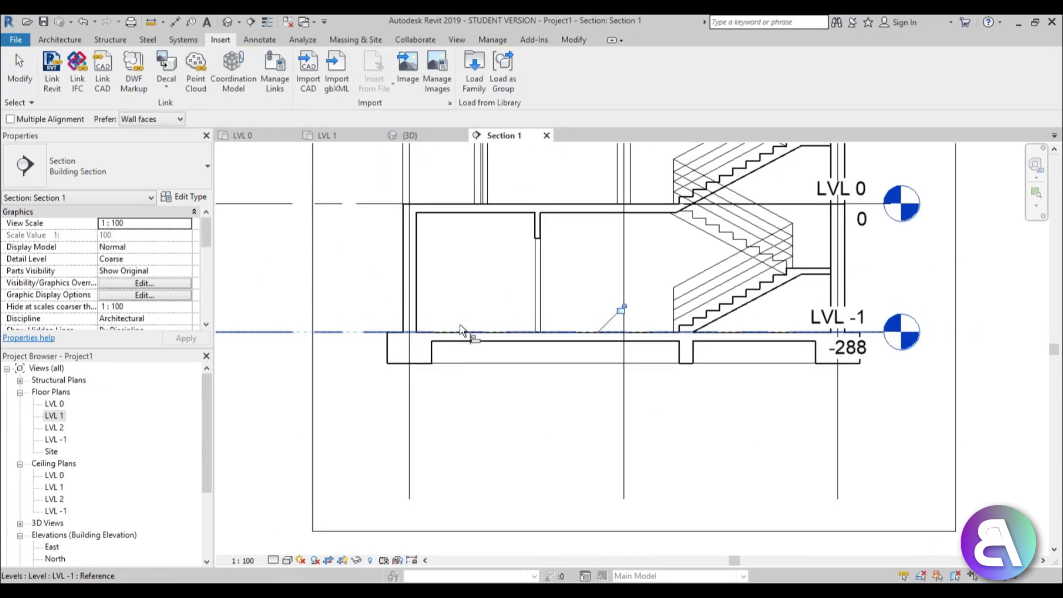
scroll(556, 360, "down", 2)
key("Escape")
key("Escape")
Extend the level lines so that their heads sit outside the section's crop region, clear of the drawing.
left_click(346, 331)
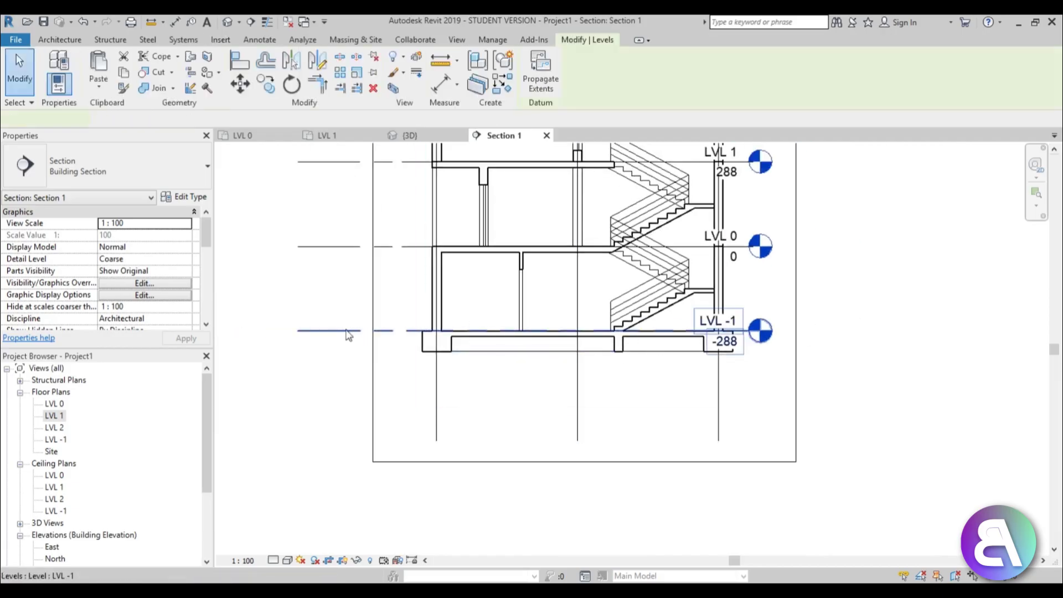
left_click_drag(749, 332, 874, 332)
left_click(596, 413)
scroll(595, 411, "down", 3)
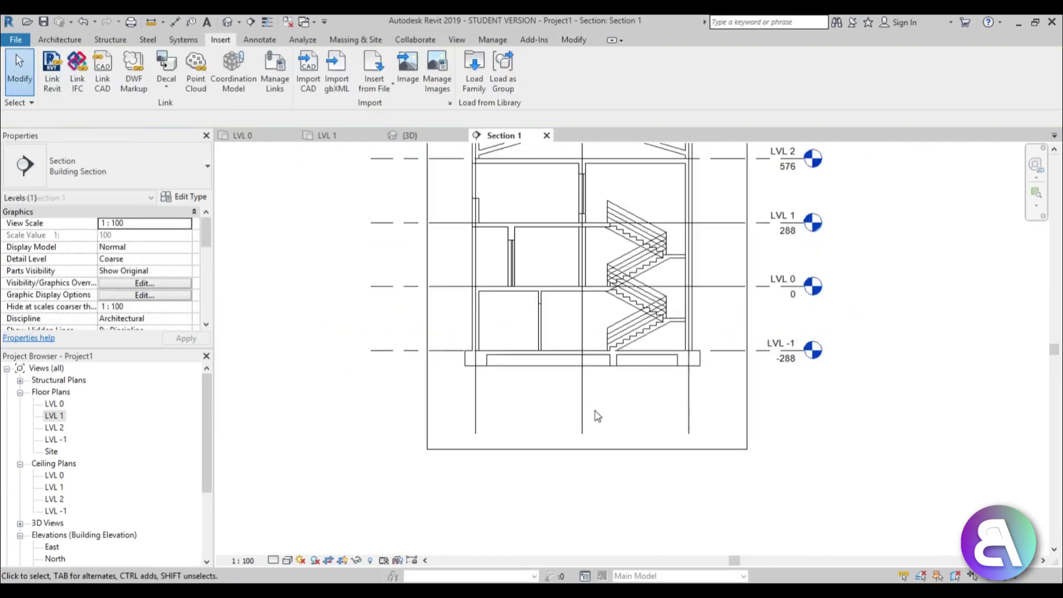
Apply halftone to Imports in Families, lvl 0.dwg, lvl 1.dwg and section.dwg in the section view's imported category overrides.
middle_click_drag(586, 370, 508, 422)
middle_click_drag(478, 384, 467, 406)
scroll(427, 316, "up", 2)
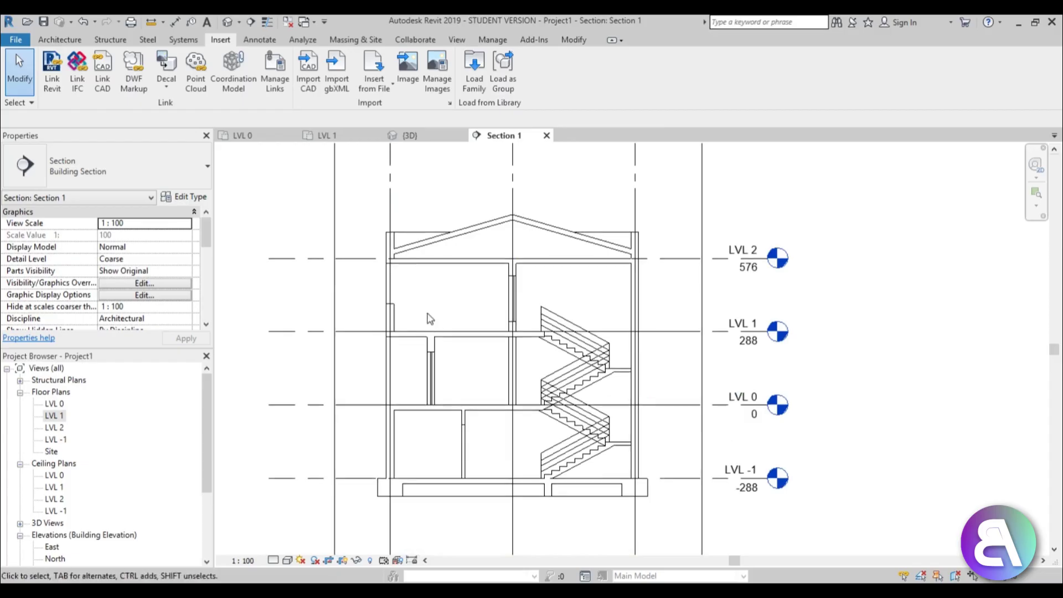
key("g")
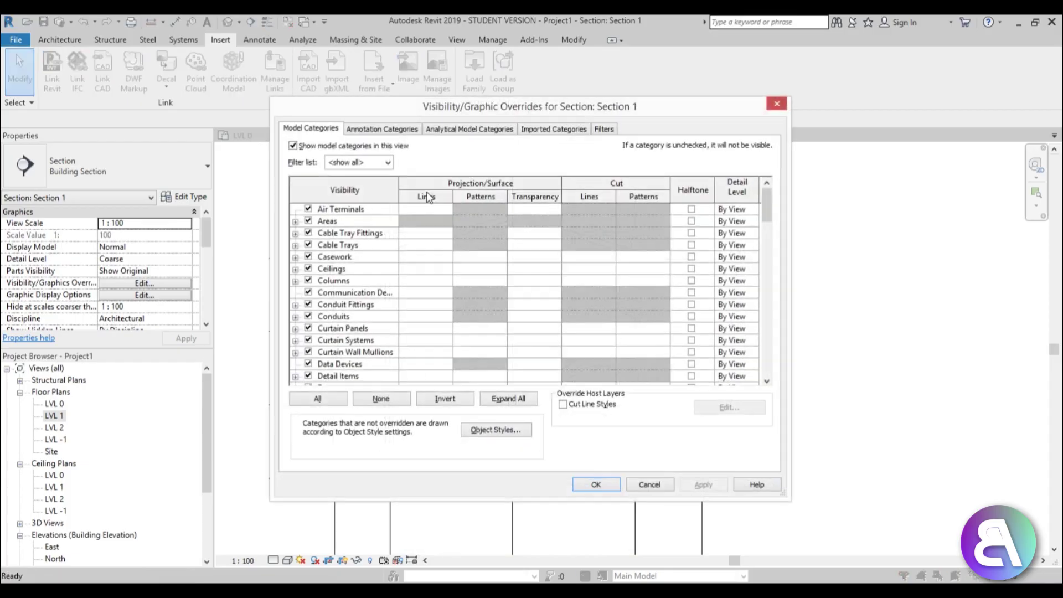
left_click(572, 131)
left_click(610, 188)
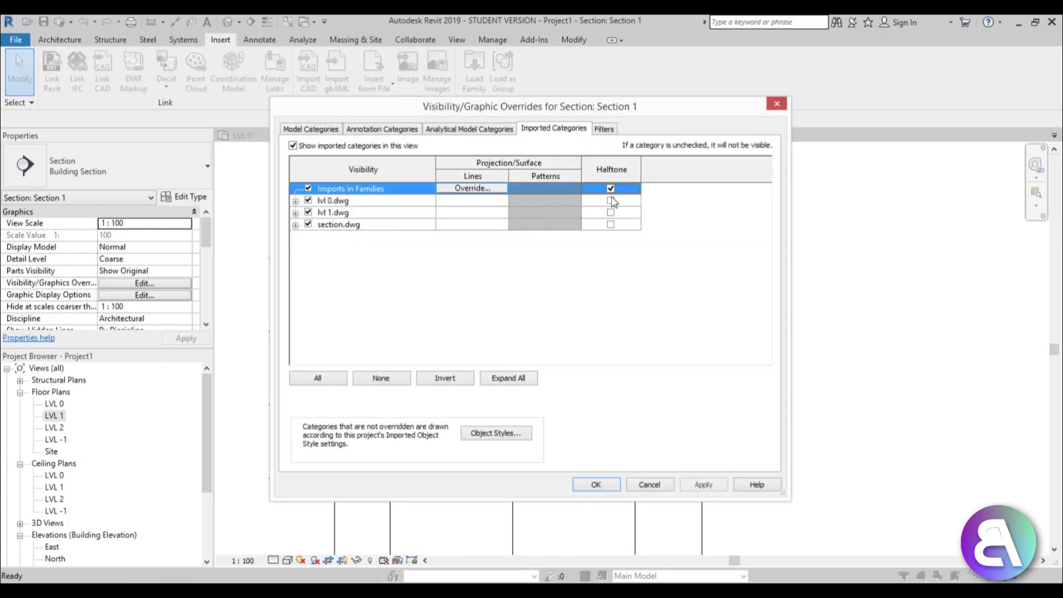
left_click(610, 201)
left_click(610, 212)
left_click(610, 224)
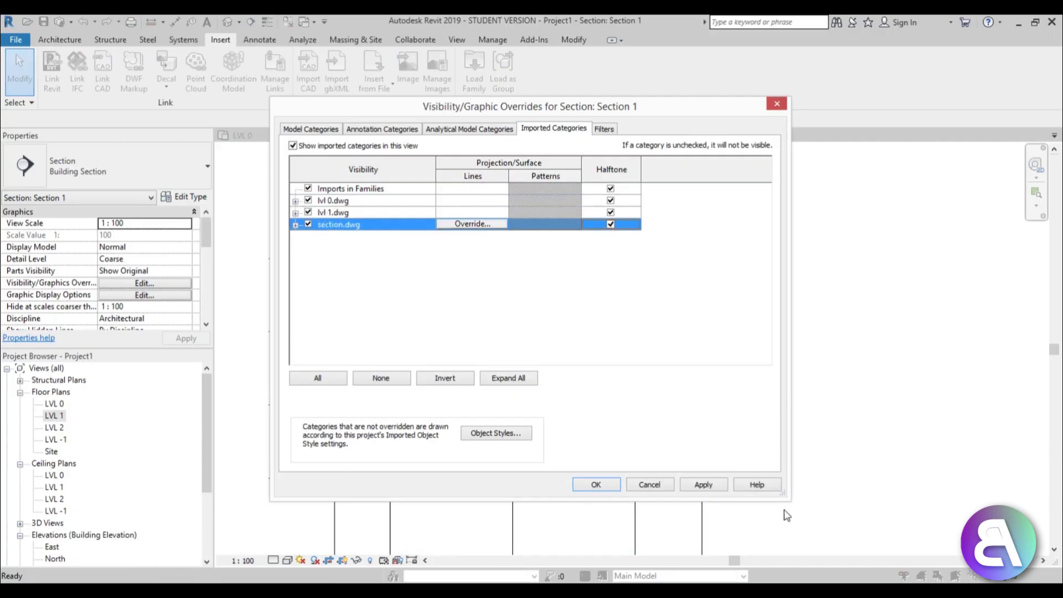
left_click(703, 485)
left_click(596, 485)
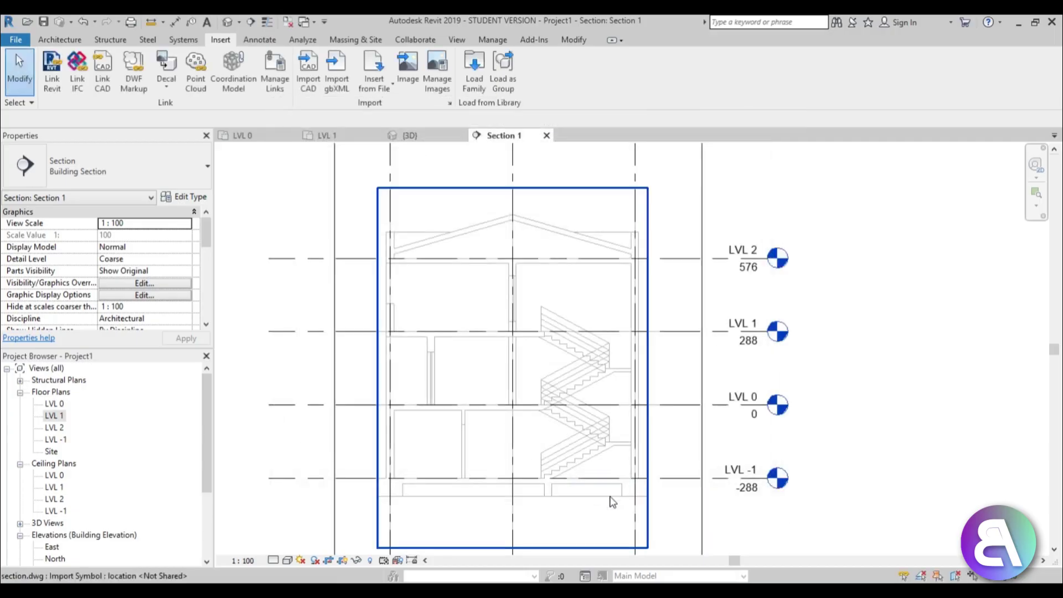
Examine in the 3D view how the linked floor plans and the section line up with each other.
left_click(229, 22)
middle_click_drag(554, 388, 524, 365, "shift")
scroll(624, 338, "up", 3)
middle_click_drag(626, 360, 679, 379, "shift")
middle_click_drag(723, 430, 599, 411, "shift")
scroll(598, 411, "up", 5)
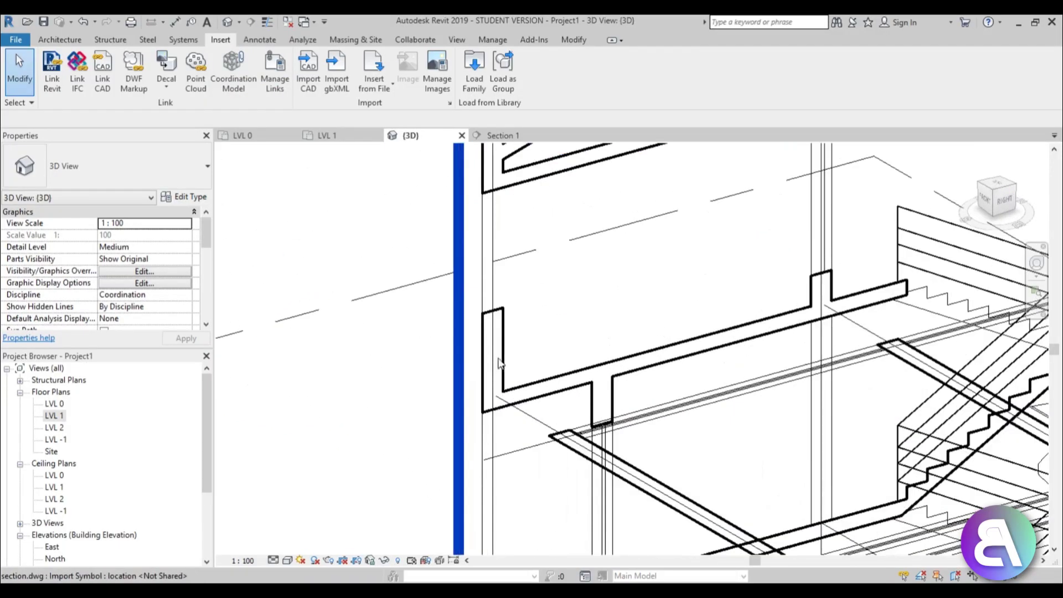
middle_click_drag(538, 464, 416, 321, "shift")
scroll(563, 464, "down", 2)
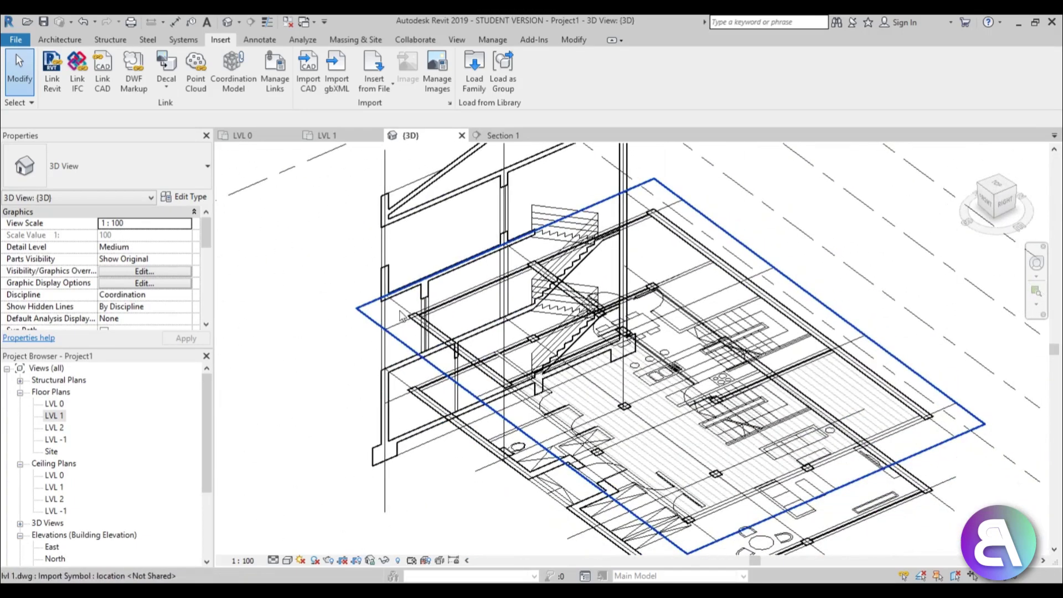
Query a line near the staircase in lvl 0.dwg on the LVL 0 floor plan to read its layer information.
double_click(54, 404)
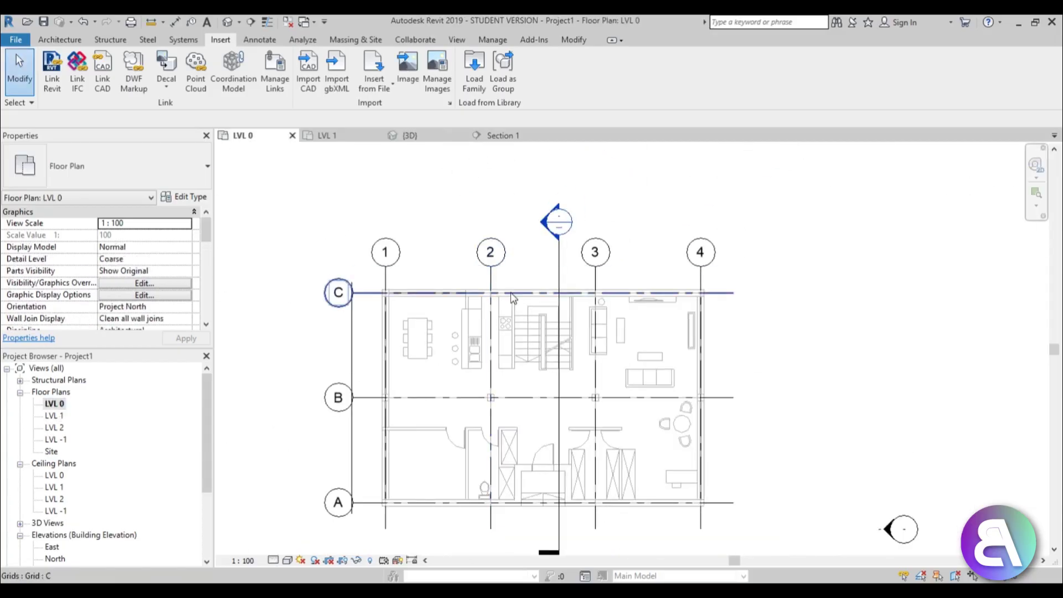
left_click(509, 294)
left_click(510, 307)
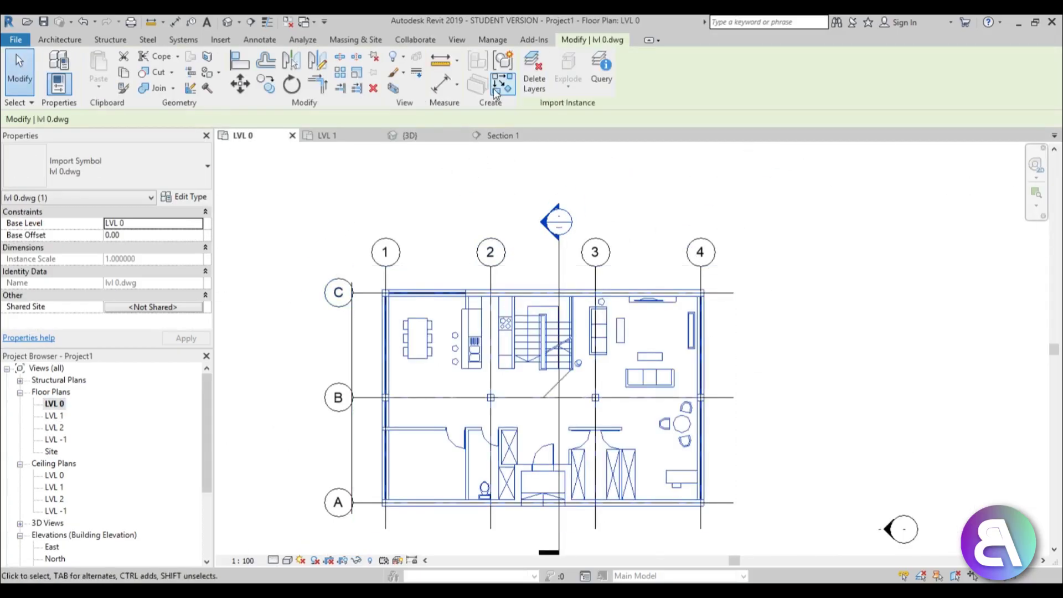
left_click(596, 88)
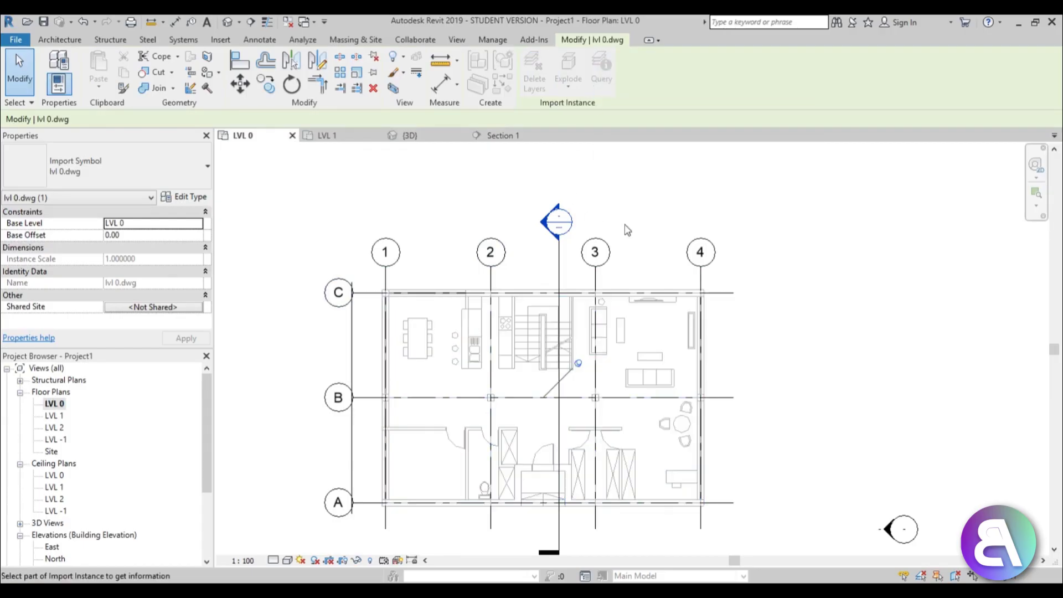
left_click(534, 312)
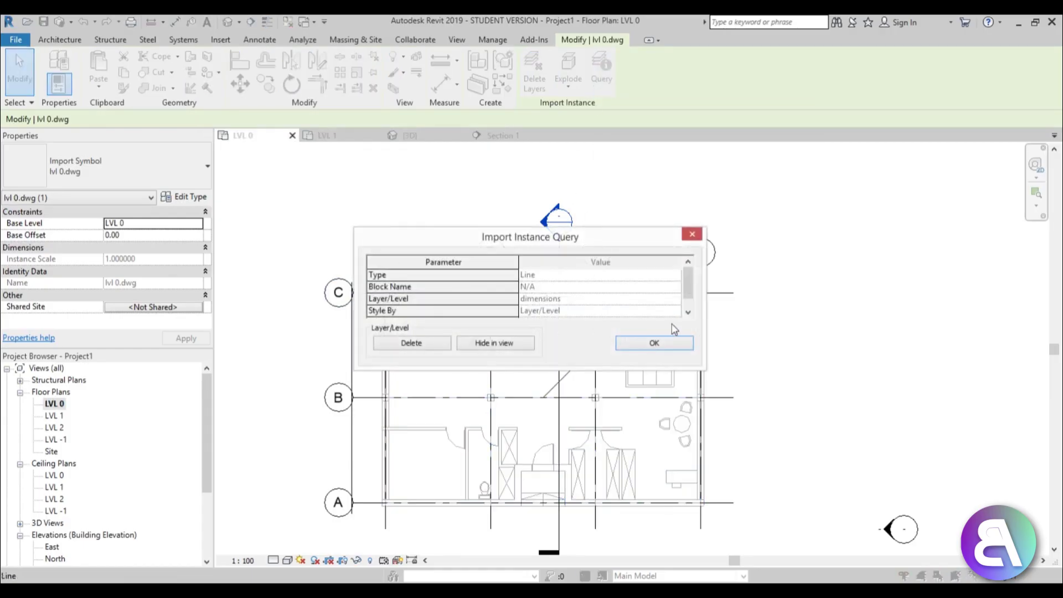
left_click(691, 235)
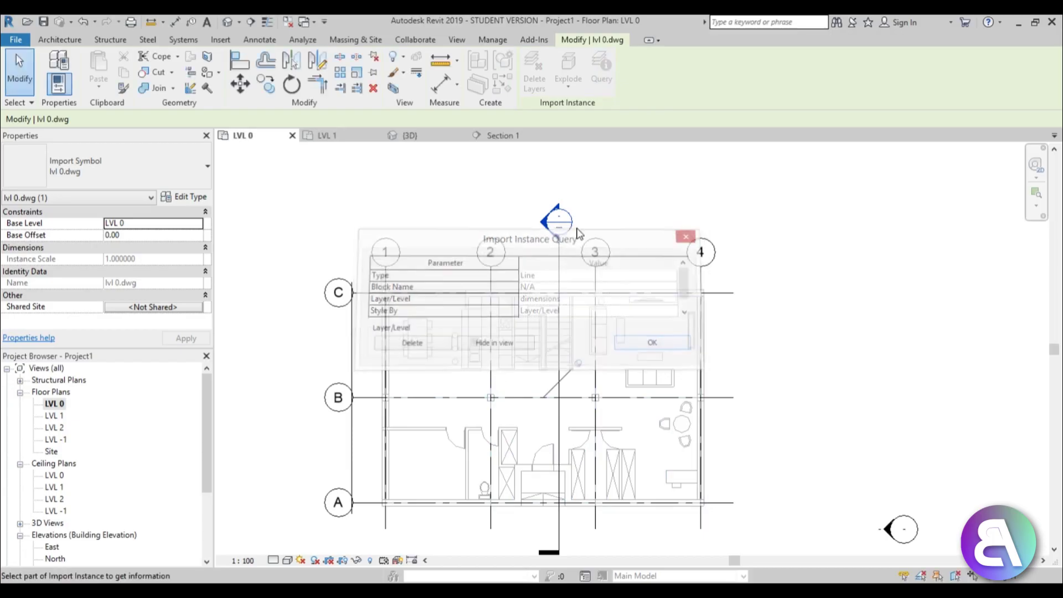
key("Escape")
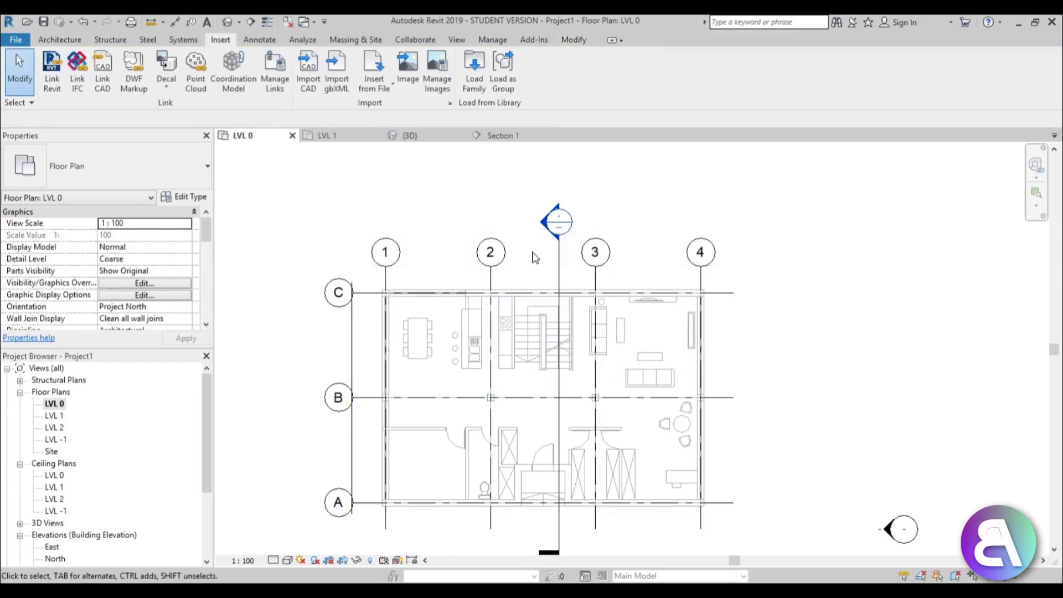
Delete the furniture layer from lvl 0.dwg on the LVL 0 floor plan.
left_click(534, 335)
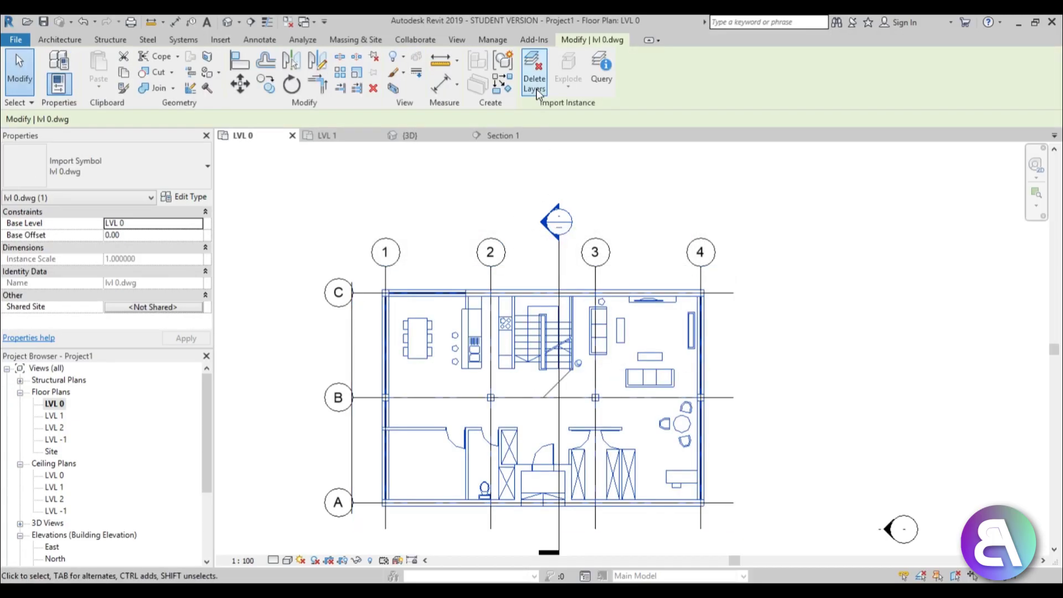
middle_click_drag(631, 428, 626, 370)
scroll(599, 329, "up", 2)
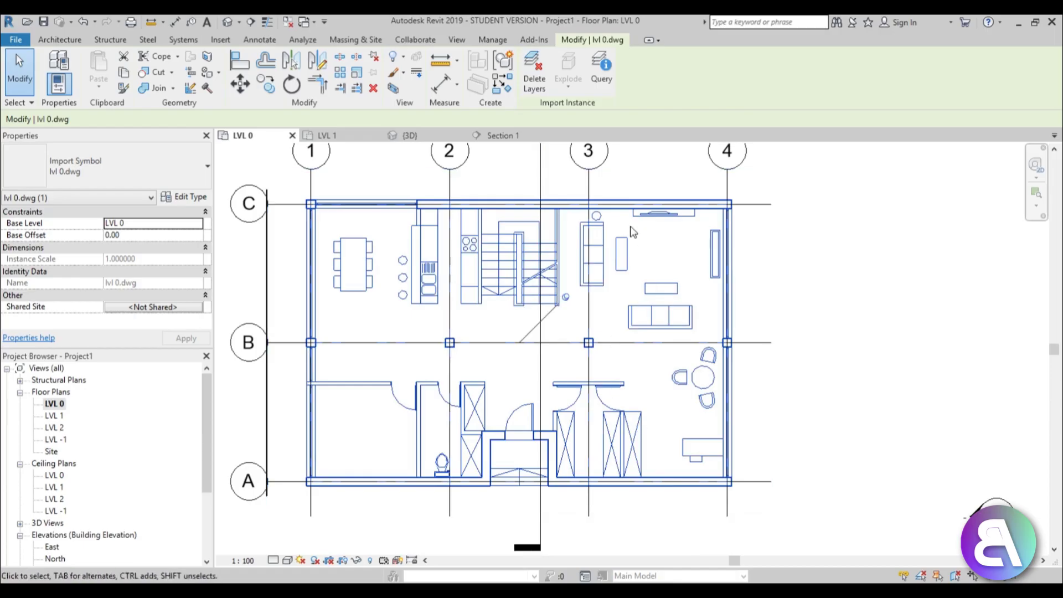
left_click(534, 86)
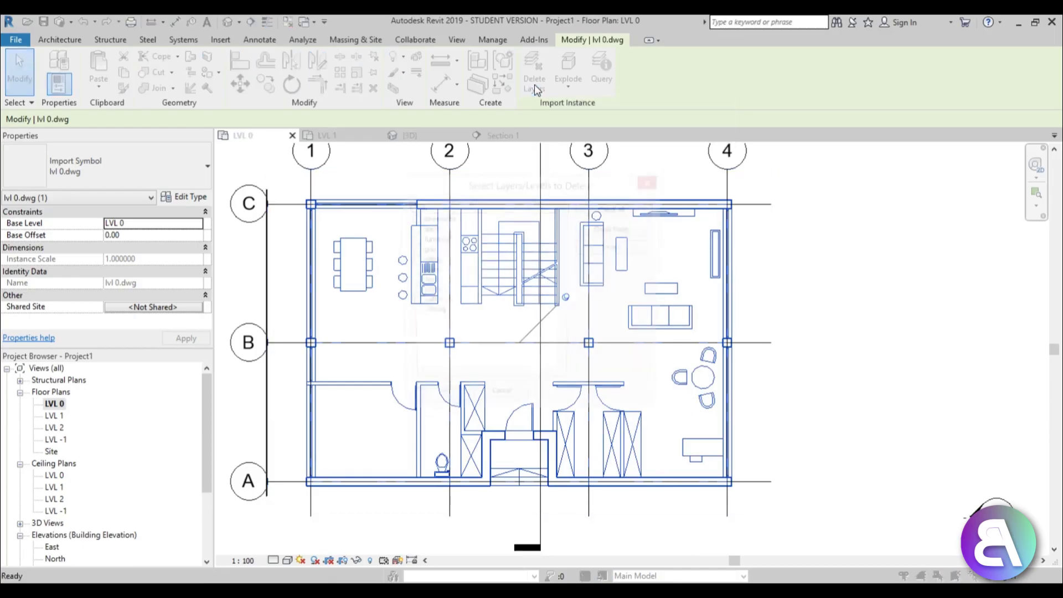
left_click(412, 239)
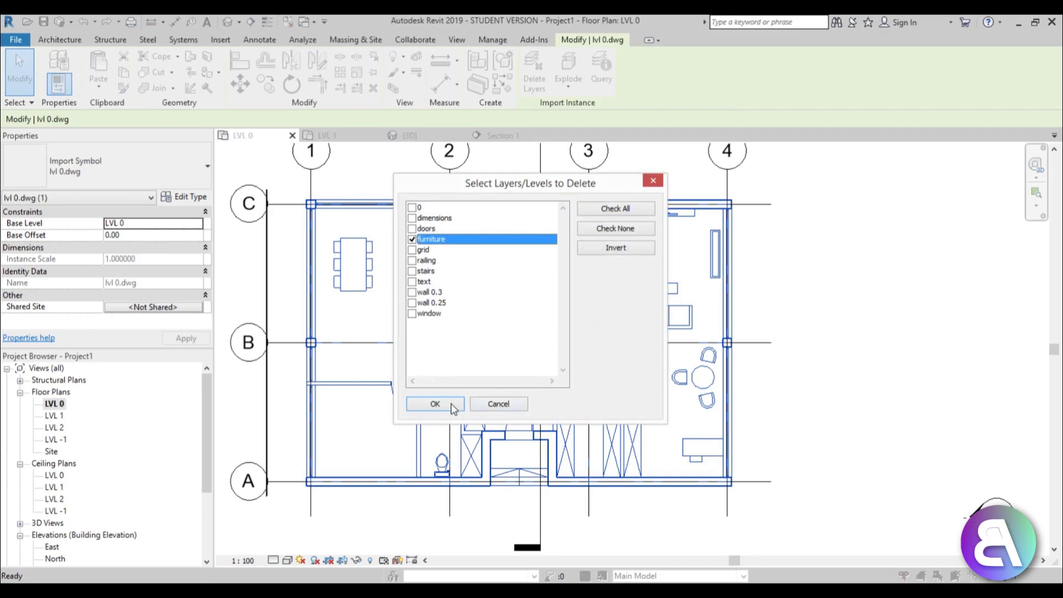
left_click(435, 403)
key("Escape")
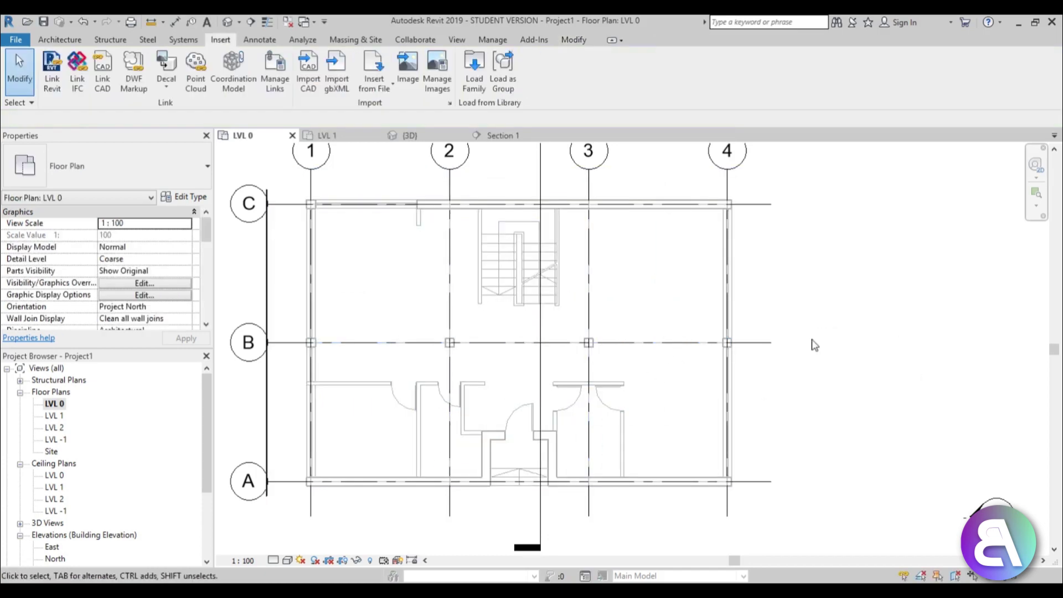
Pin section.dwg in place on the LVL 0 floor plan.
scroll(814, 344, "down", 2)
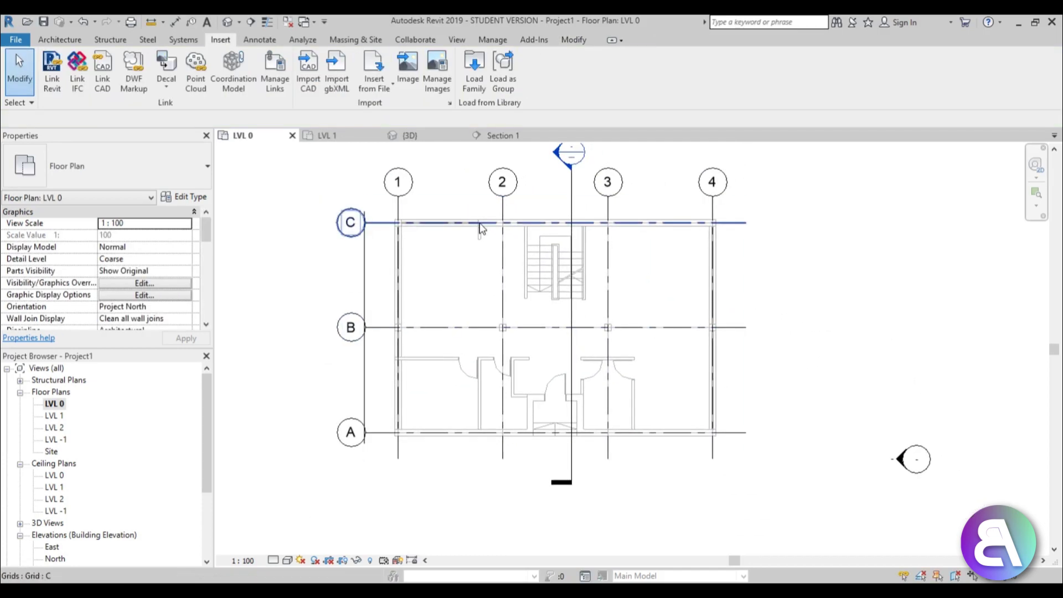
left_click(365, 286)
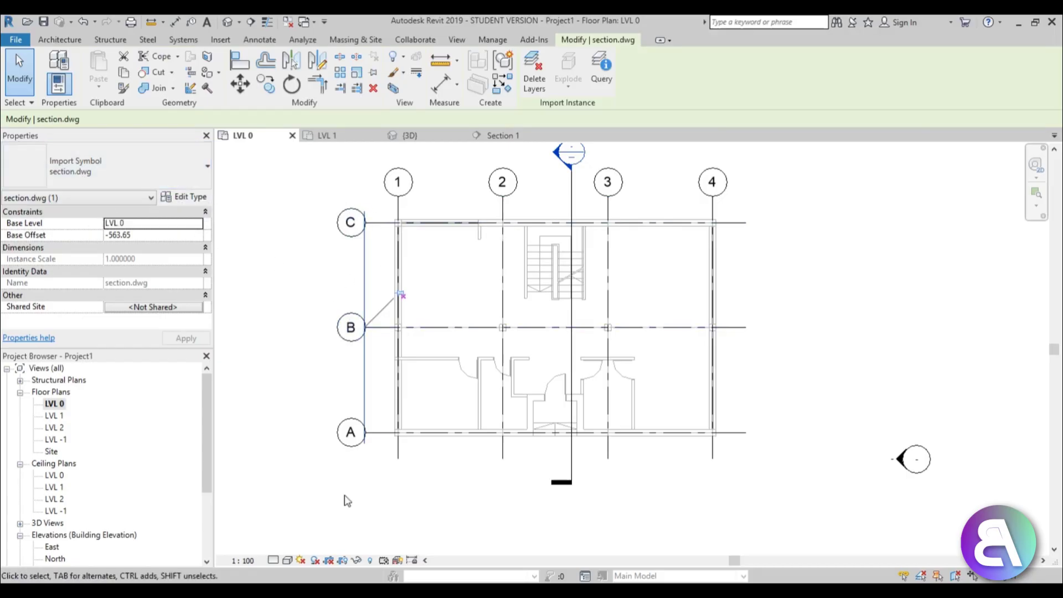
scroll(379, 255, "up", 2)
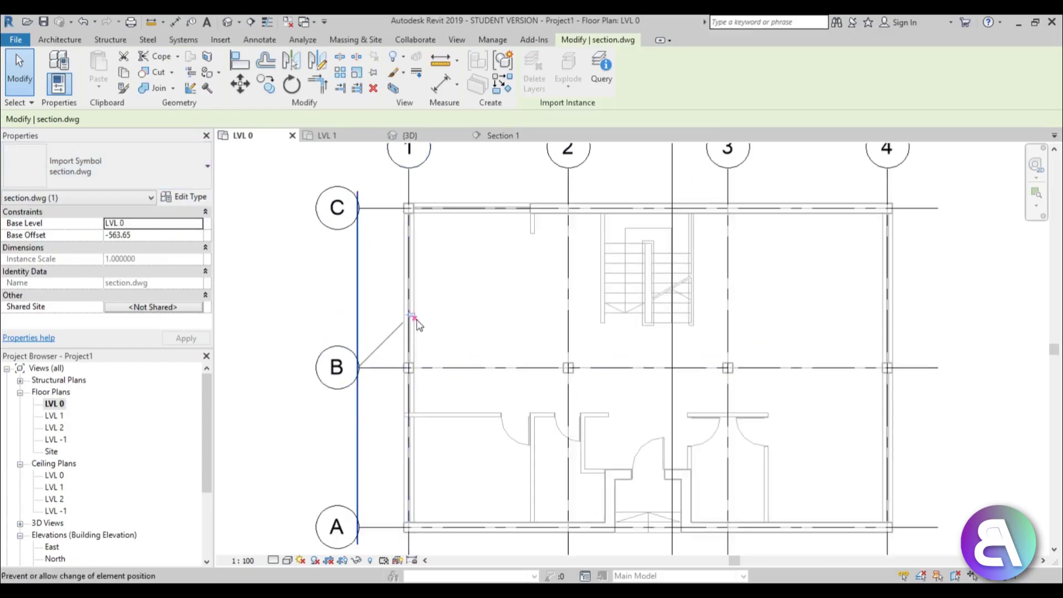
left_click(416, 320)
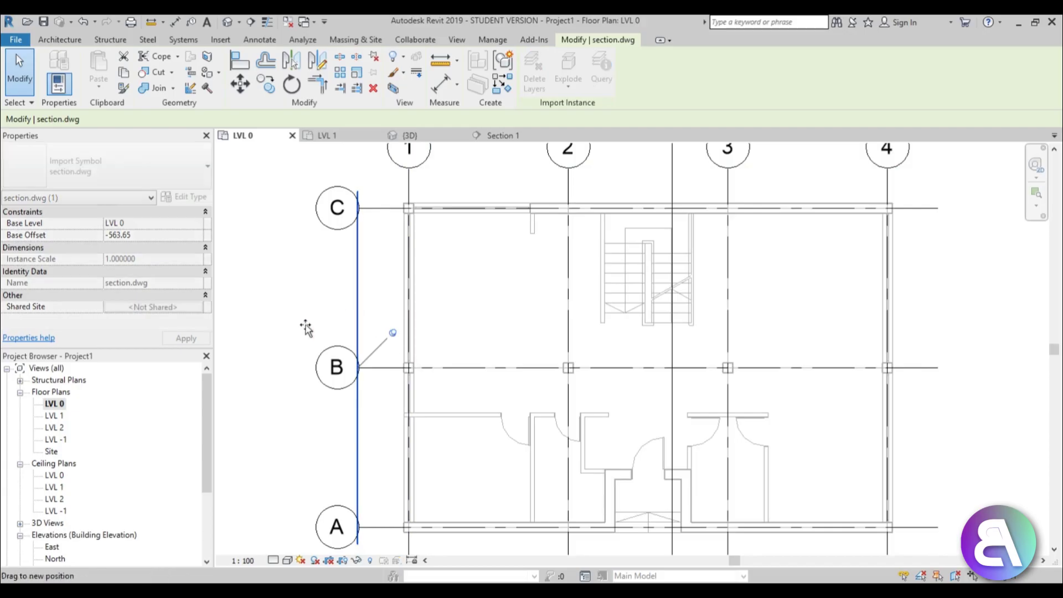
left_click(272, 368)
scroll(368, 308, "down", 3)
scroll(450, 418, "up", 1)
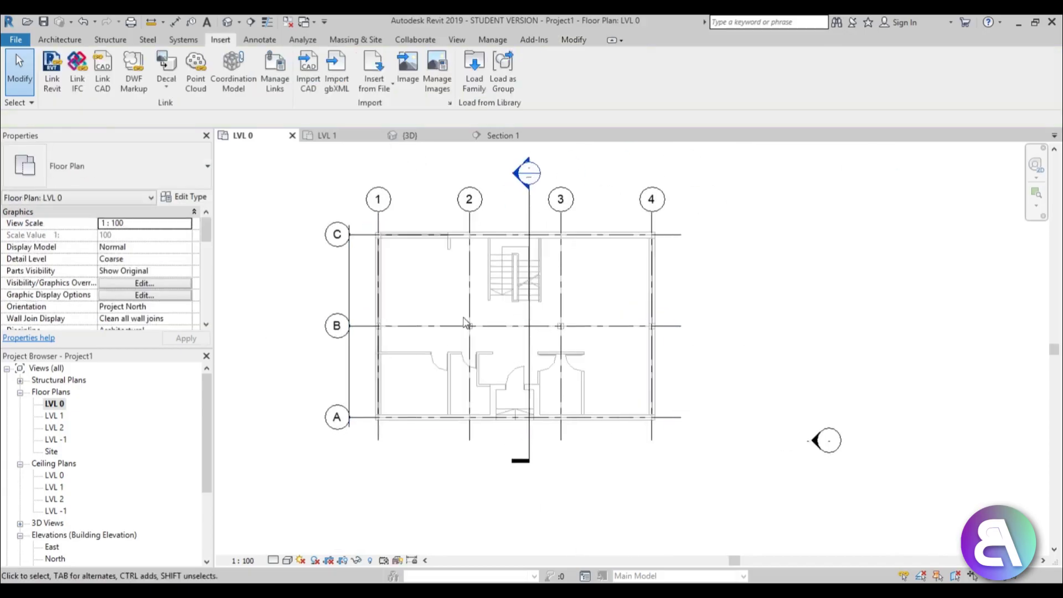
middle_click_drag(479, 451, 474, 426)
scroll(397, 308, "up", 2)
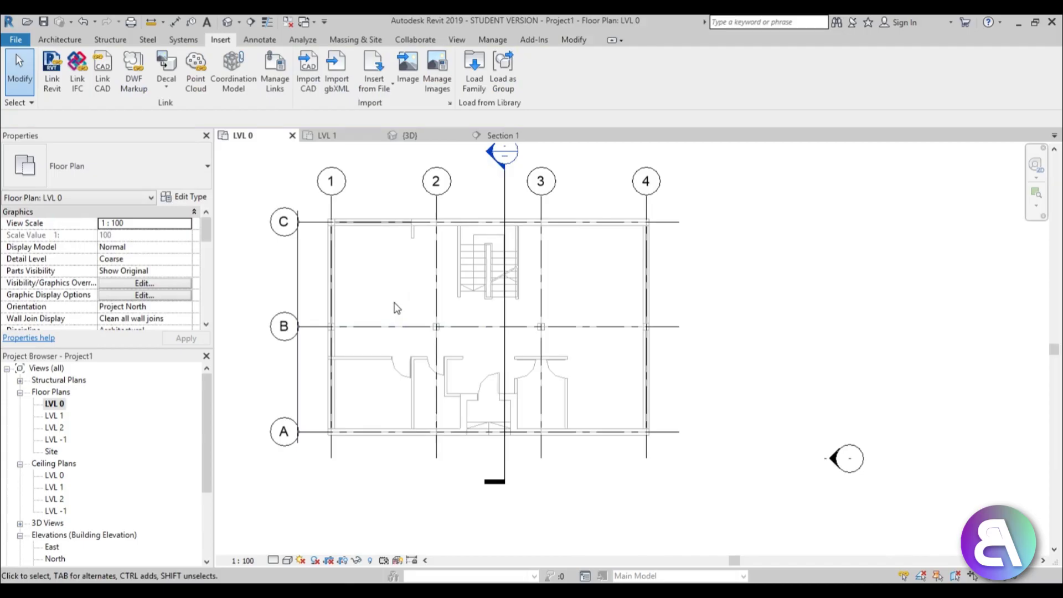
scroll(386, 294, "down", 1)
middle_click_drag(392, 394, 344, 406)
middle_click_drag(367, 302, 372, 306)
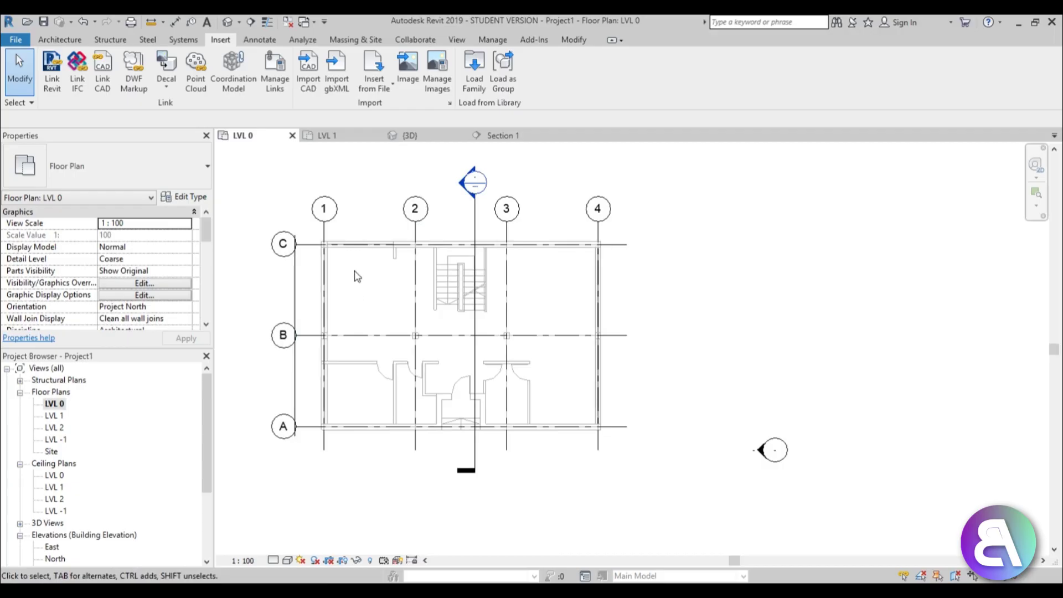
scroll(358, 292, "up", 1)
left_click(75, 38)
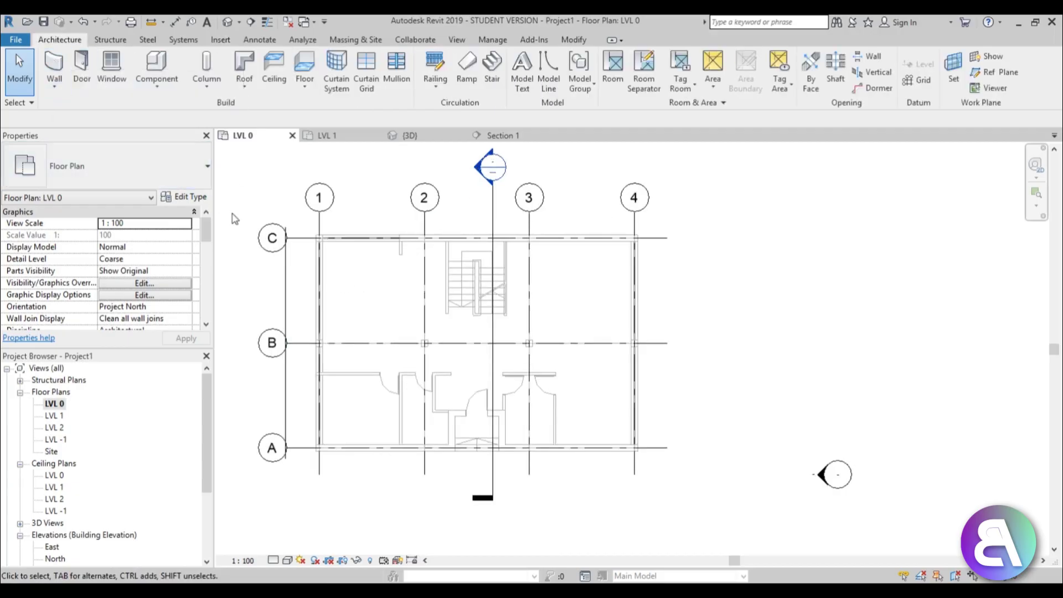
key("w")
key("a")
left_click(161, 172)
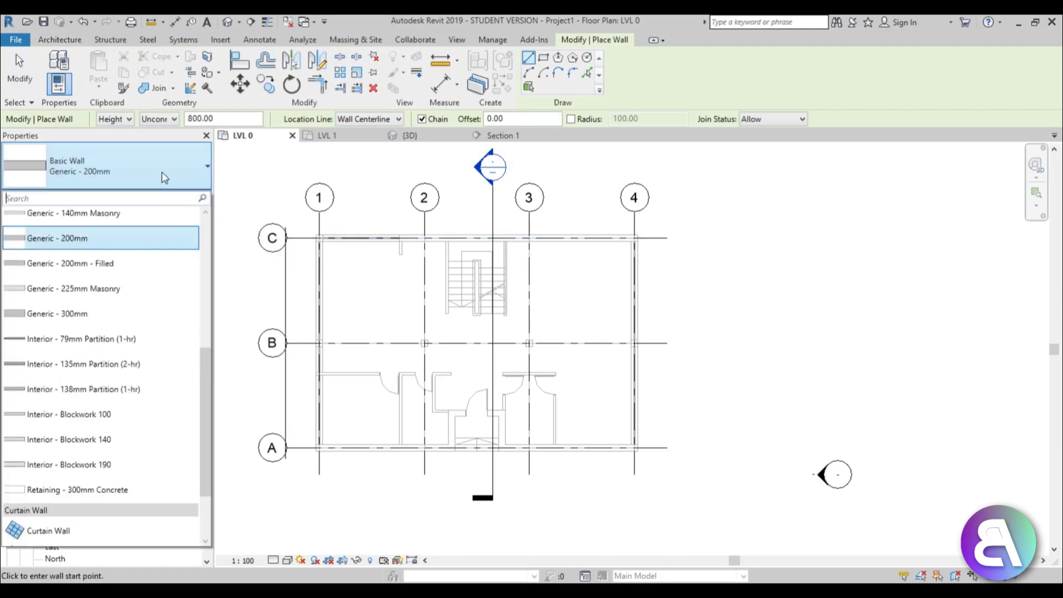
key("Escape")
key("Escape")
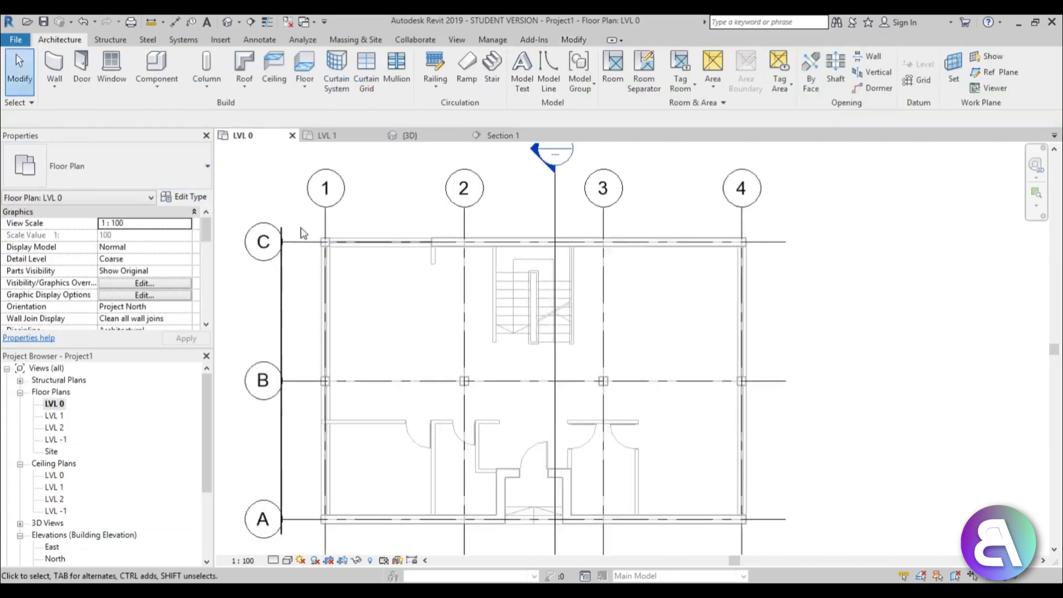
Try to measure the exterior wall's thickness at the corner of grids 1 and C.
scroll(321, 244, "up", 5)
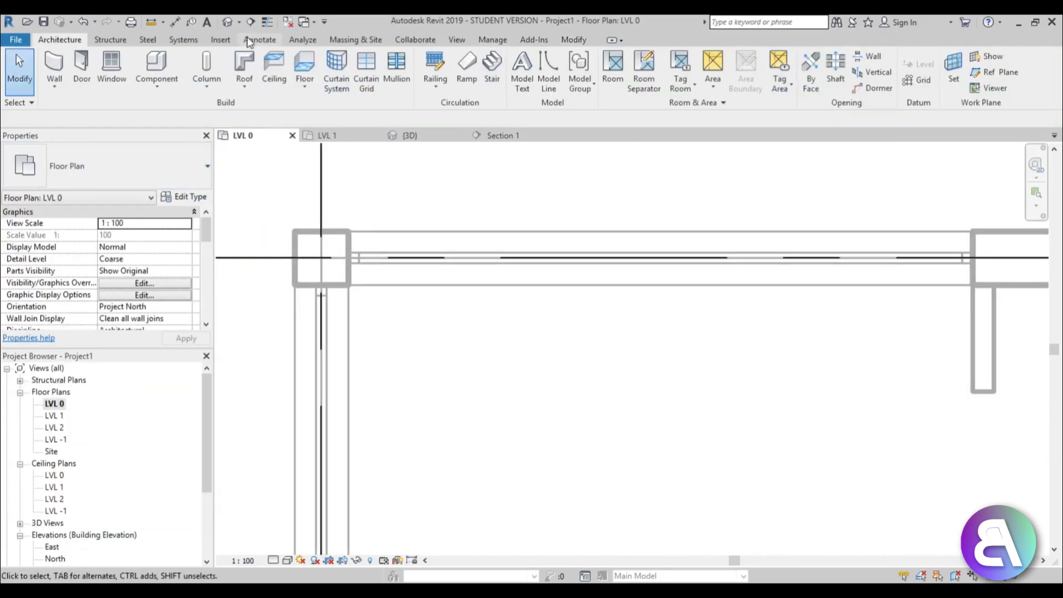
left_click(157, 25)
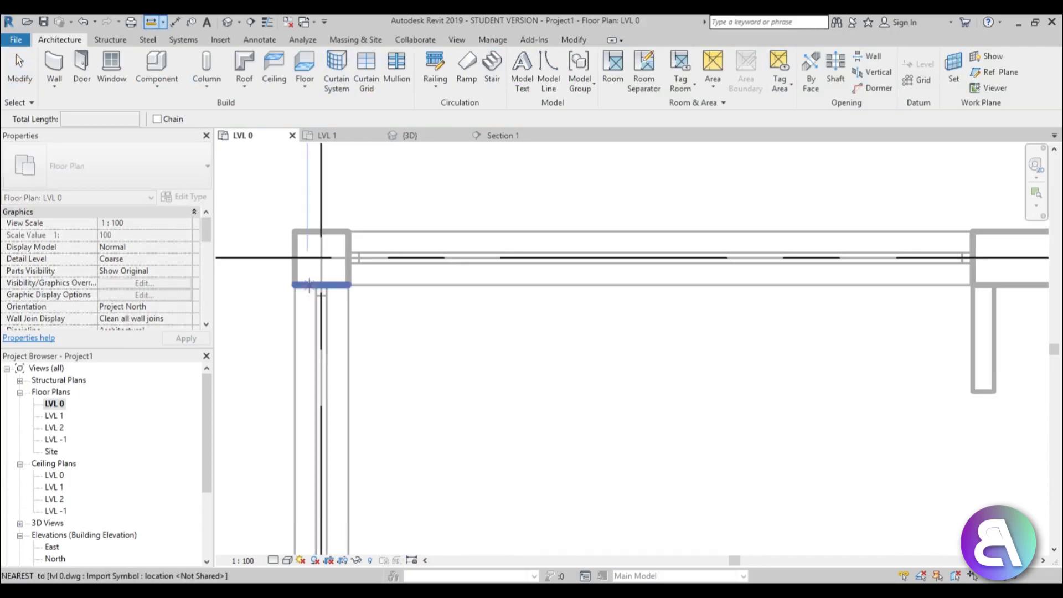
left_click(307, 285)
key("Escape")
key("Escape")
scroll(308, 237, "down", 5)
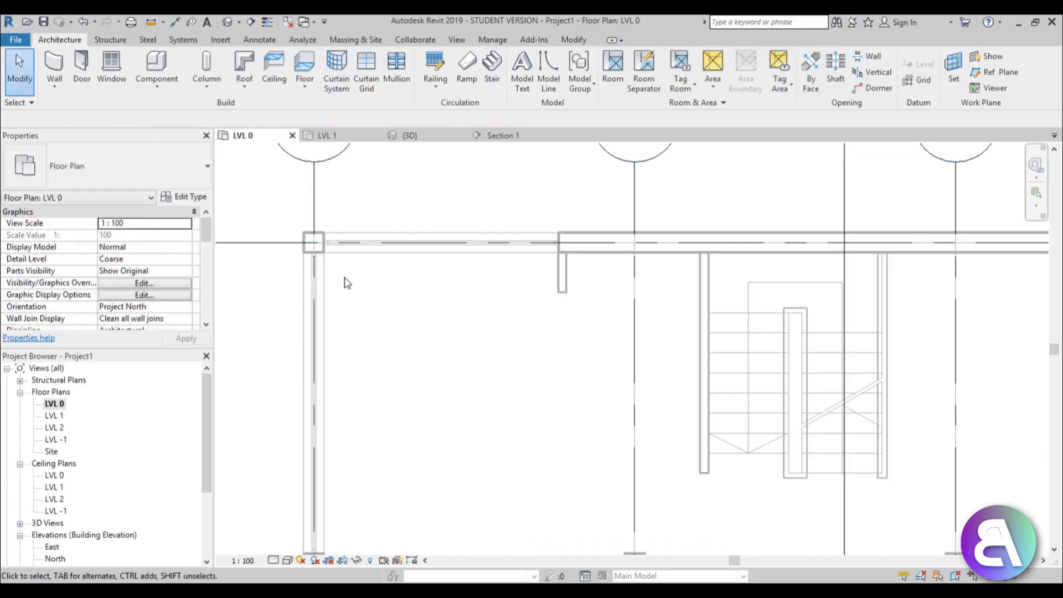
mouse_move(295, 353)
middle_mouse_down()
mouse_move(294, 302)
mouse_move(294, 356)
middle_mouse_up()
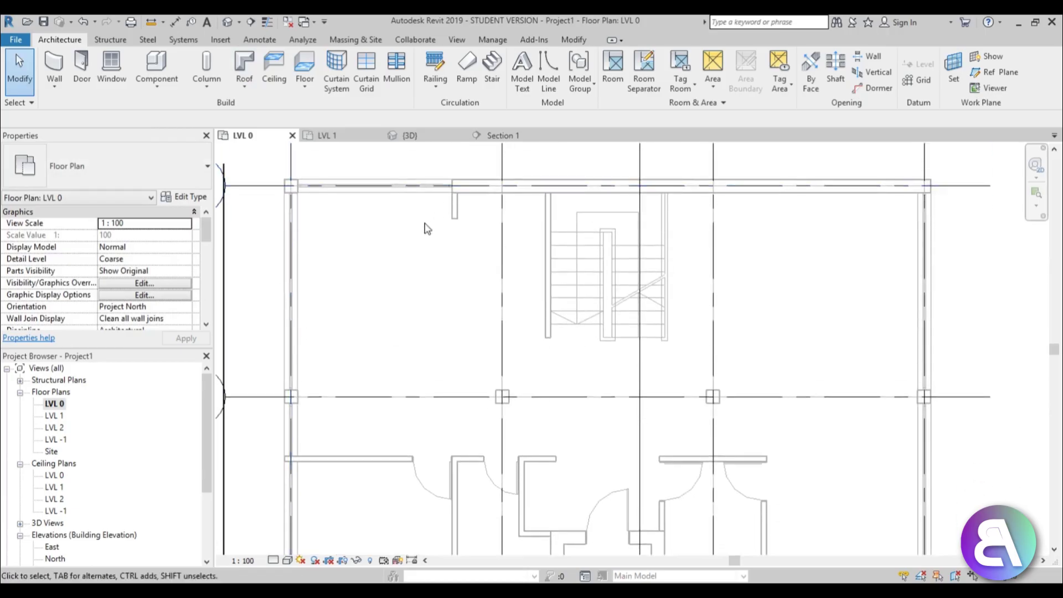
scroll(424, 227, "down", 2)
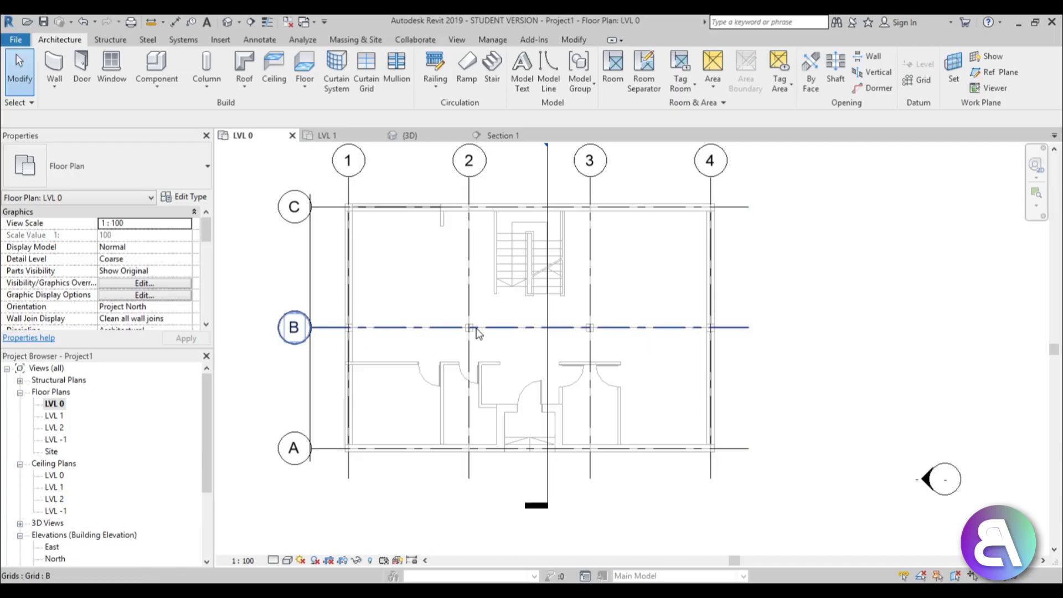
middle_click_drag(470, 374, 469, 363)
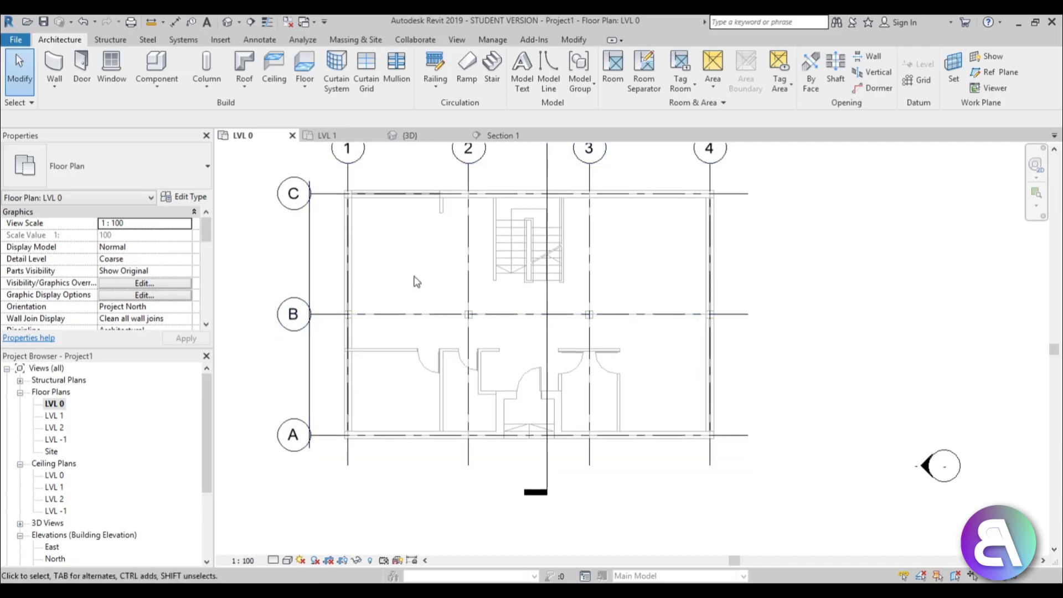
middle_click_drag(415, 281, 380, 285)
scroll(376, 283, "up", 1)
Draw a Generic - 300mm wall along grid C from the outer corner at grid 1 to the outer corner at grid 4.
key("w")
key("a")
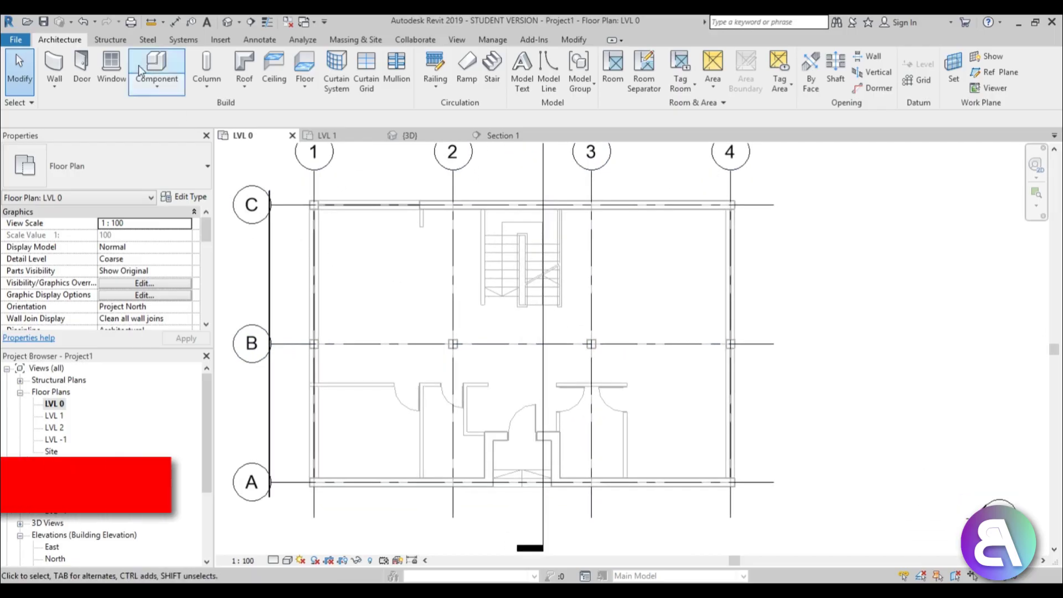
left_click(137, 171)
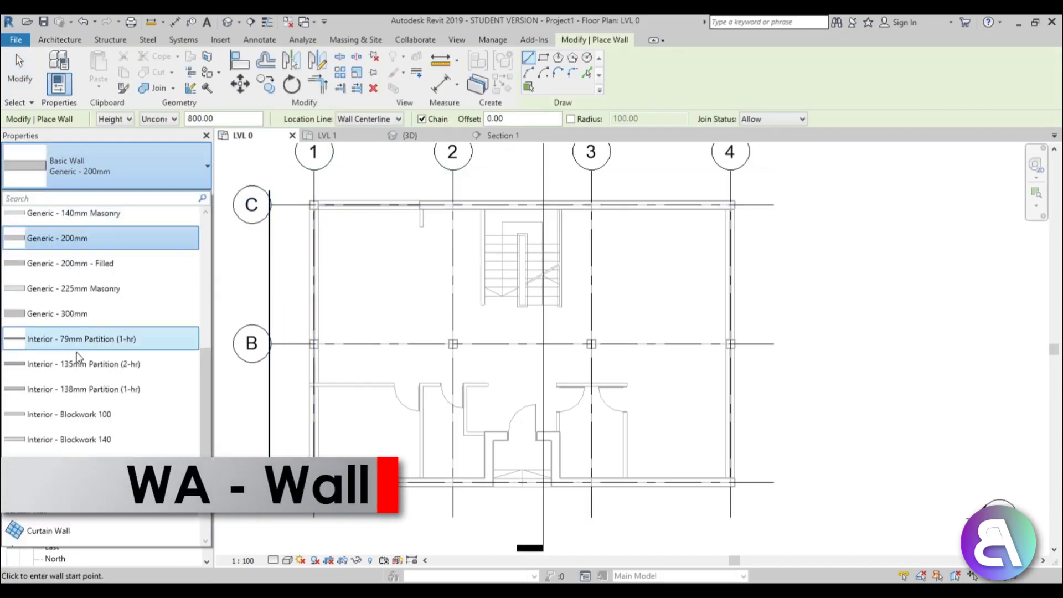
left_click(91, 322)
scroll(292, 196, "up", 2)
scroll(310, 205, "up", 3)
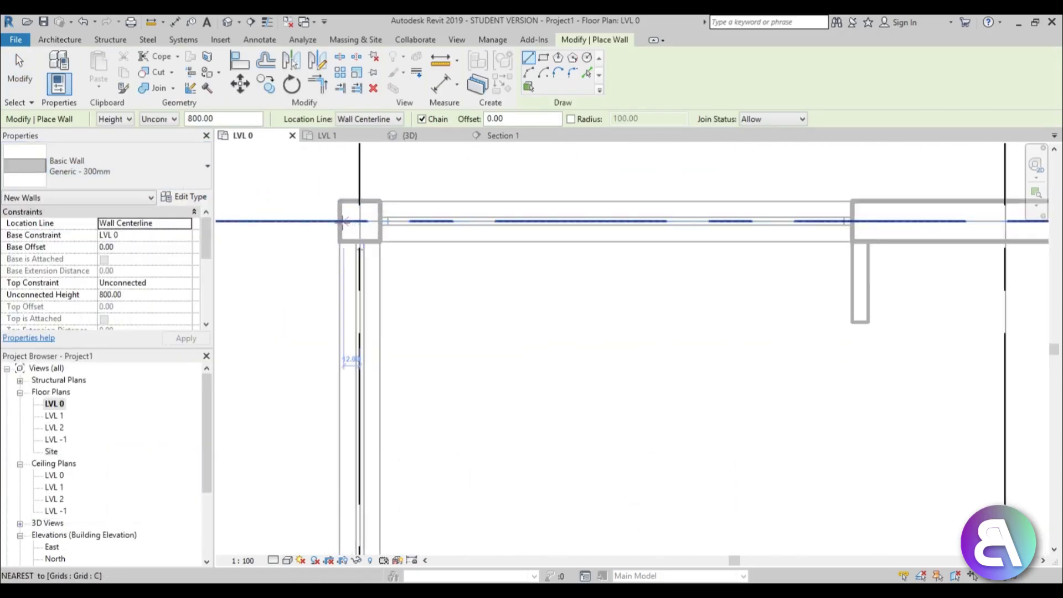
left_click(336, 221)
scroll(469, 228, "down", 4)
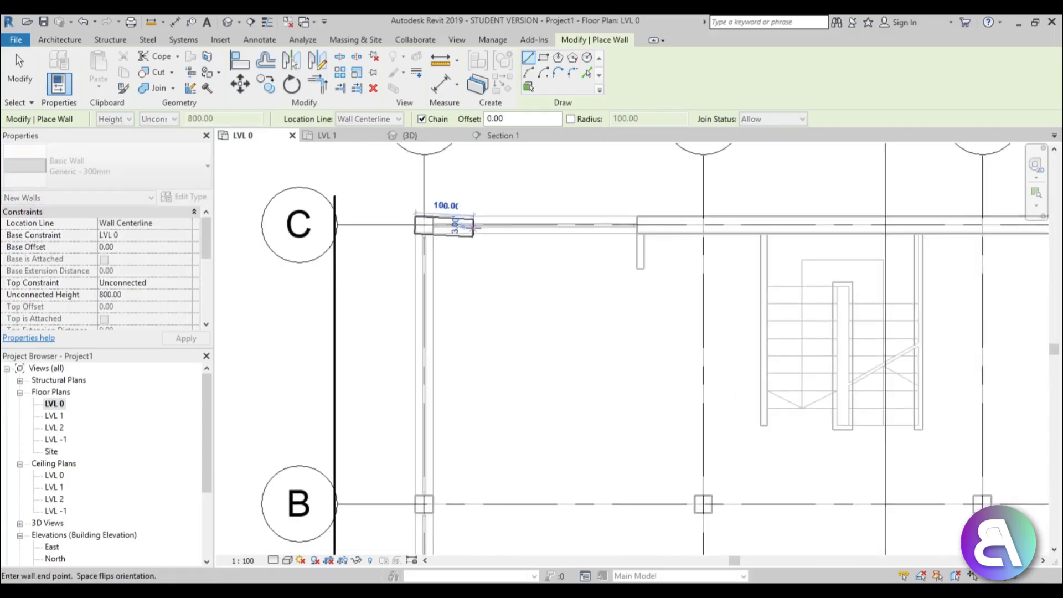
middle_click_drag(504, 234, 85, 261)
scroll(635, 251, "up", 2)
scroll(637, 252, "up", 1)
left_click(682, 257)
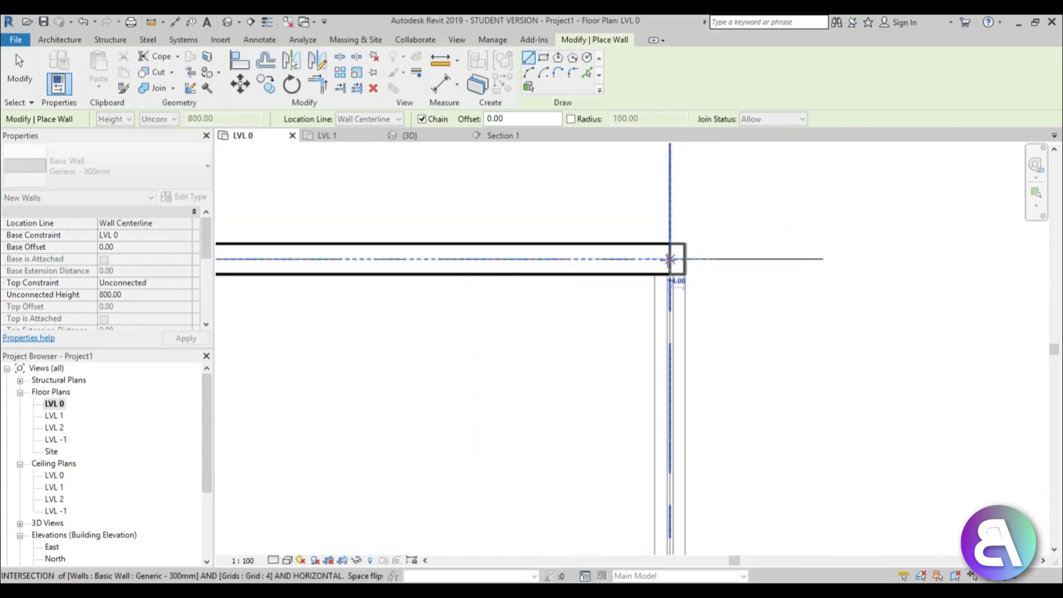
key("Escape")
Draw a Generic - 300mm wall along grid A from the outer corner at grid 1 to the outer corner at grid 4.
scroll(649, 215, "down", 4)
middle_click_drag(526, 339, 623, 262)
scroll(622, 262, "down", 1)
scroll(361, 422, "up", 4)
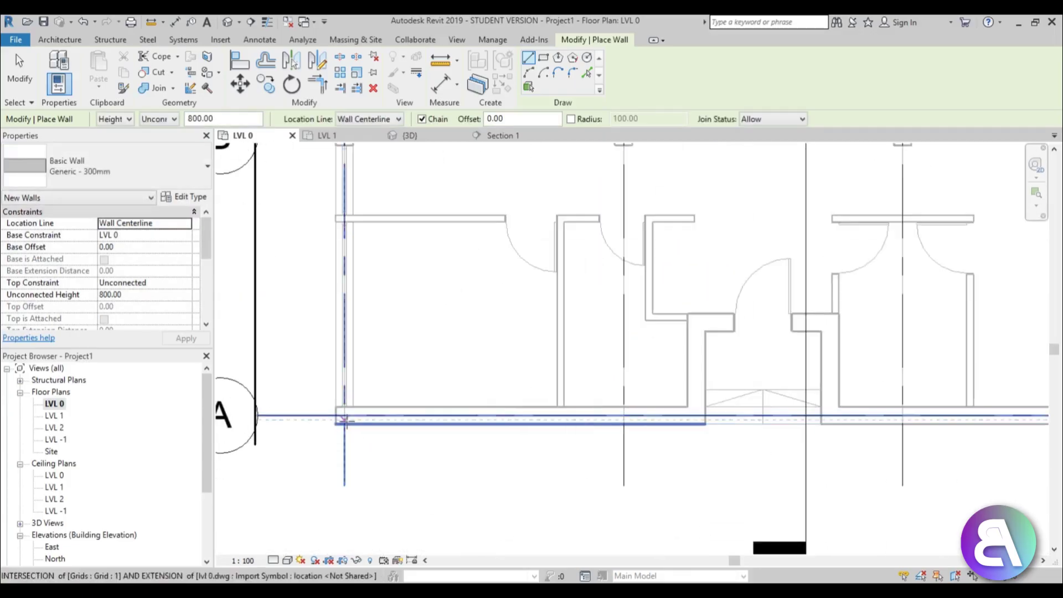
scroll(333, 414, "up", 3)
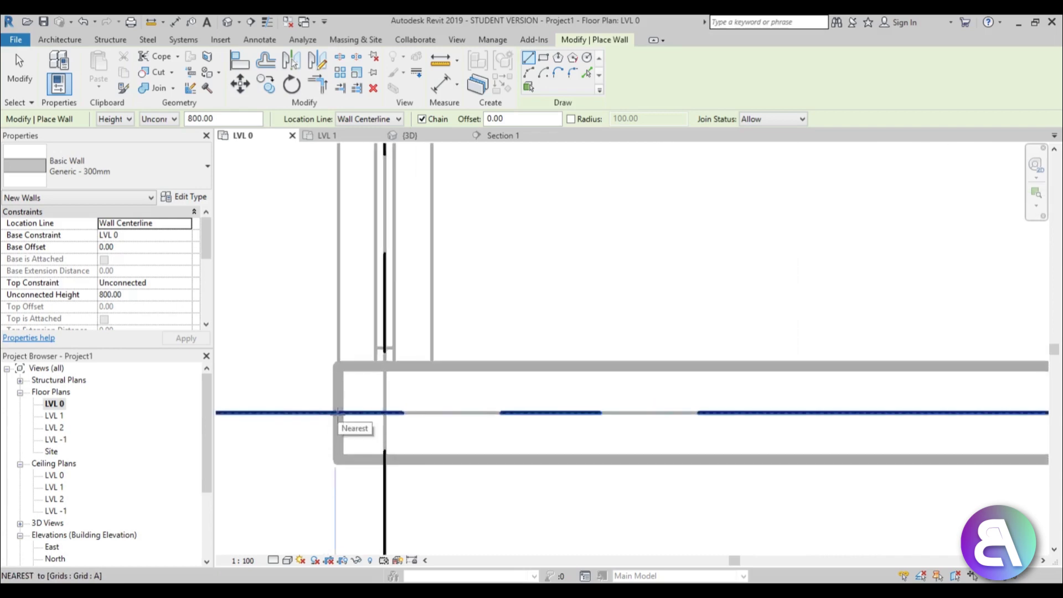
left_click(390, 414)
scroll(505, 413, "down", 5)
scroll(679, 400, "up", 2)
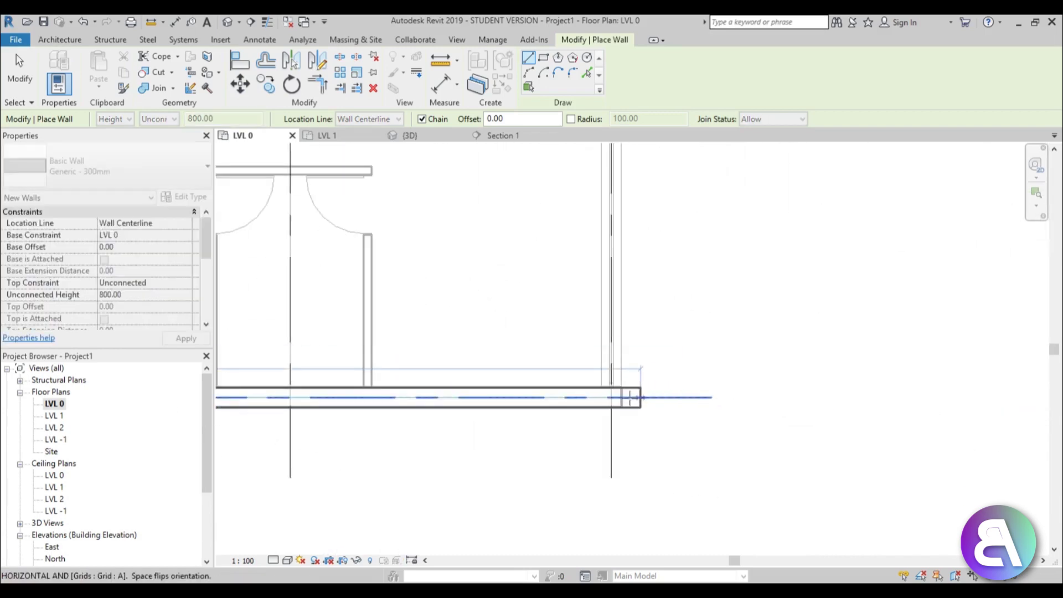
left_click(620, 397)
key("Escape")
Draw Generic - 300mm walls along the three sides of the entrance recess between grids 2 and 3, tracing the linked plan.
scroll(584, 430, "down", 3)
middle_click_drag(475, 439, 579, 437)
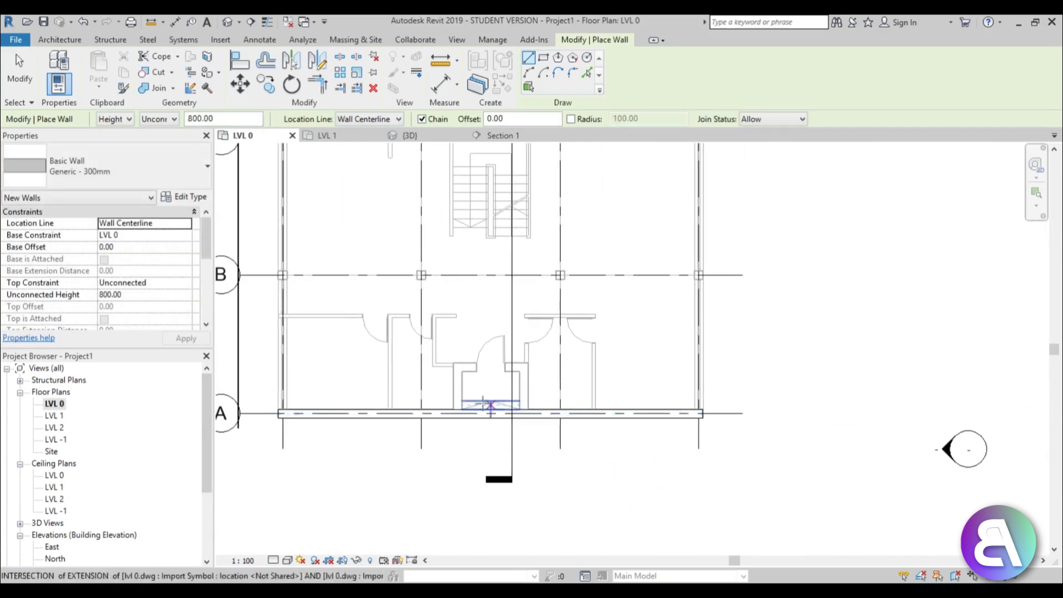
scroll(481, 405, "up", 3)
left_click(434, 424)
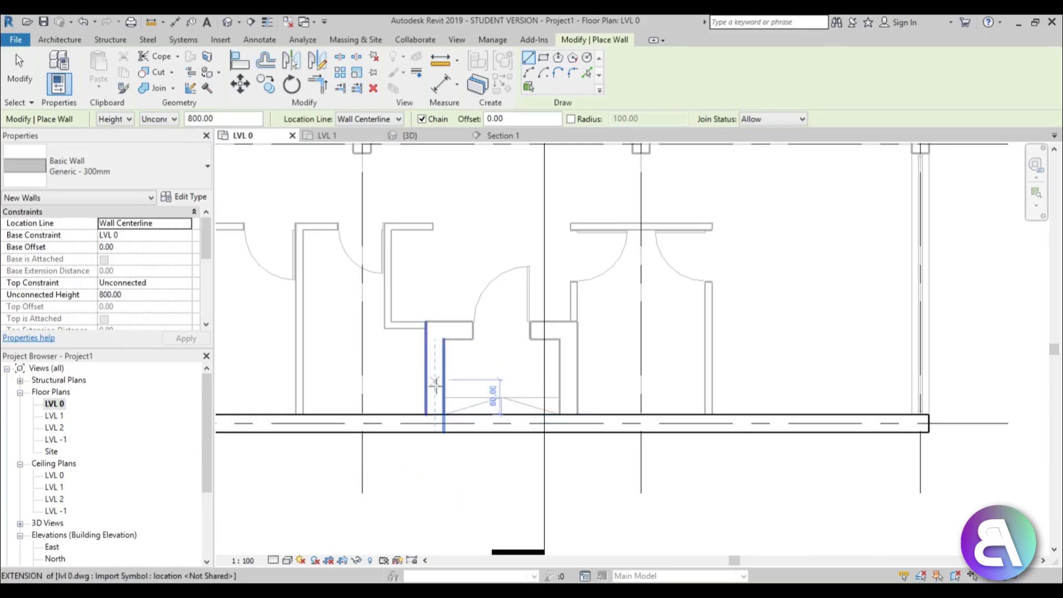
scroll(435, 385, "up", 2)
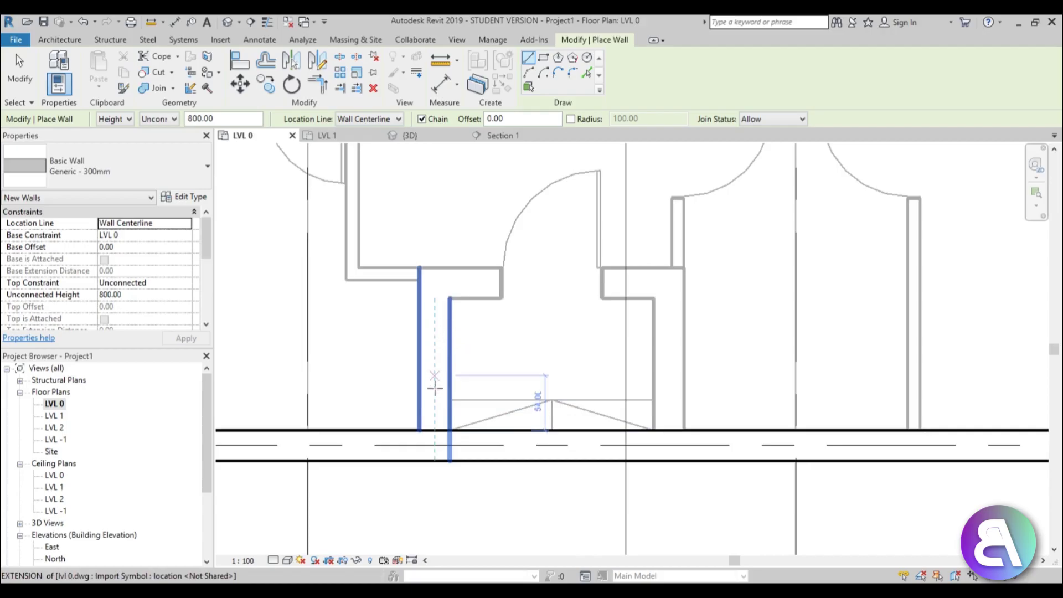
left_click(435, 414)
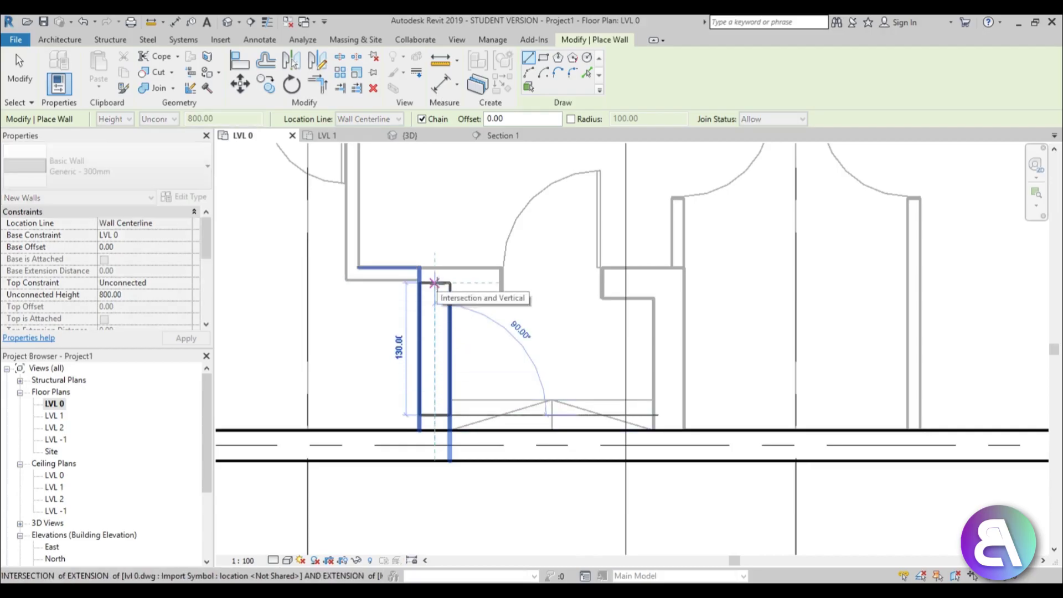
left_click(435, 283)
left_click(668, 283)
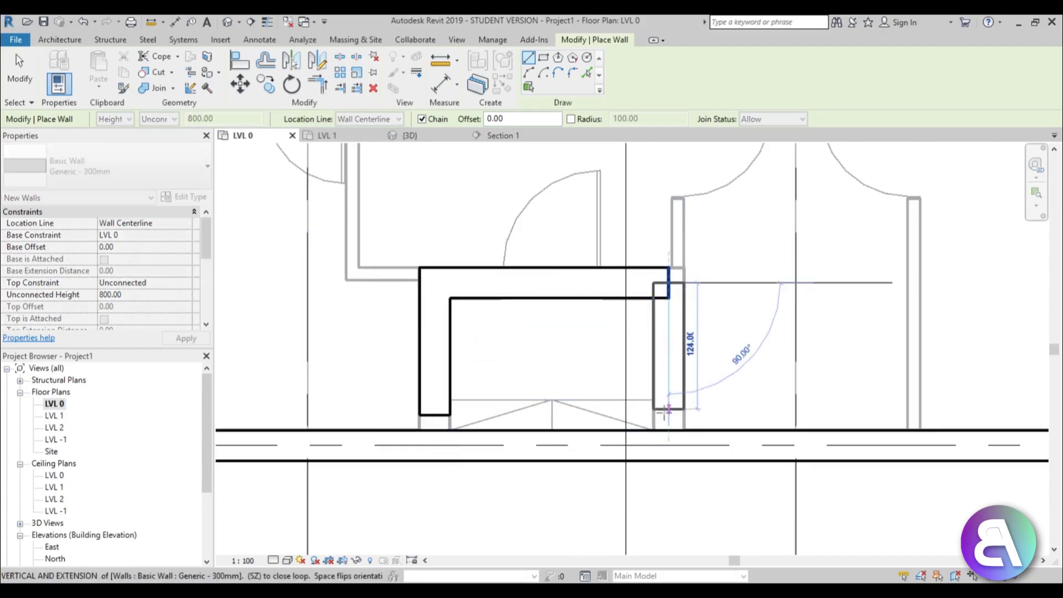
left_click(668, 445)
key("Escape")
key("Escape")
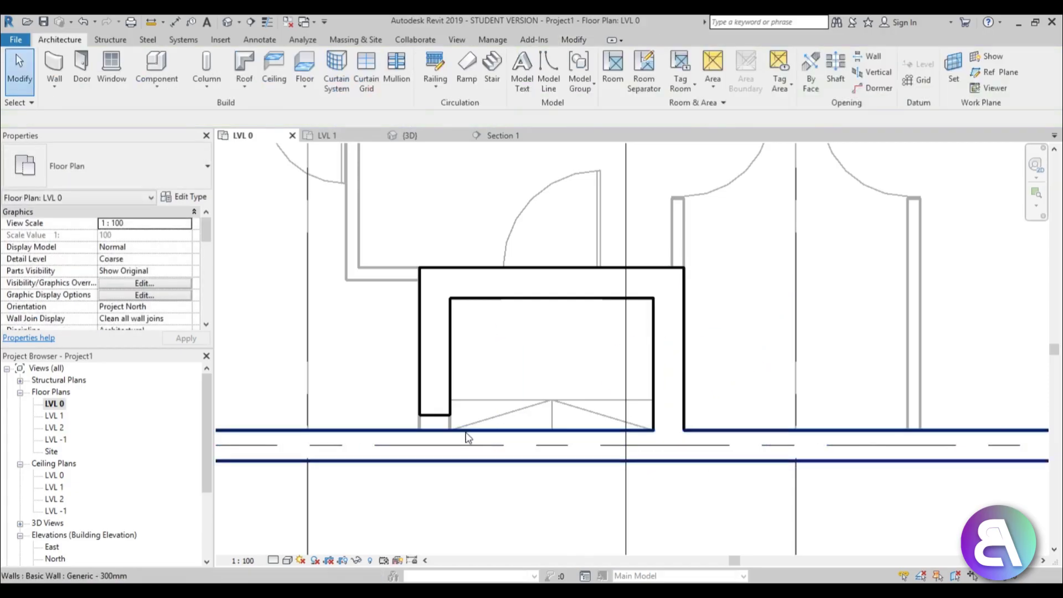
Extend the entrance recess's side wall nearer grid 2 to the grid A wall.
key("t")
left_click(426, 423)
key("Delete")
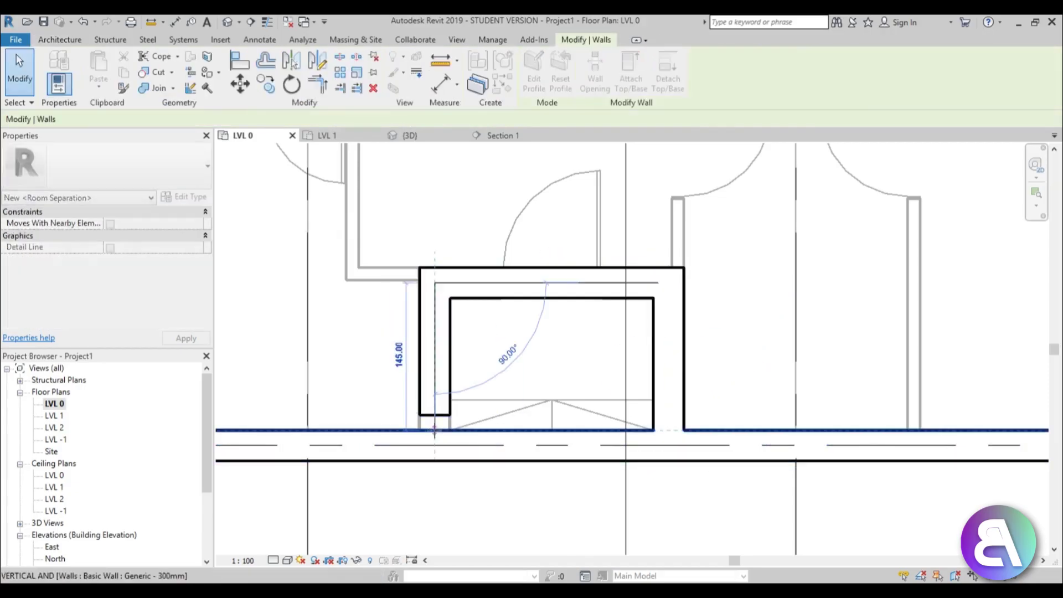
Split the grid A wall inside the entrance recess and trim both halves to the recess's side walls to open the entrance.
key("s")
key("l")
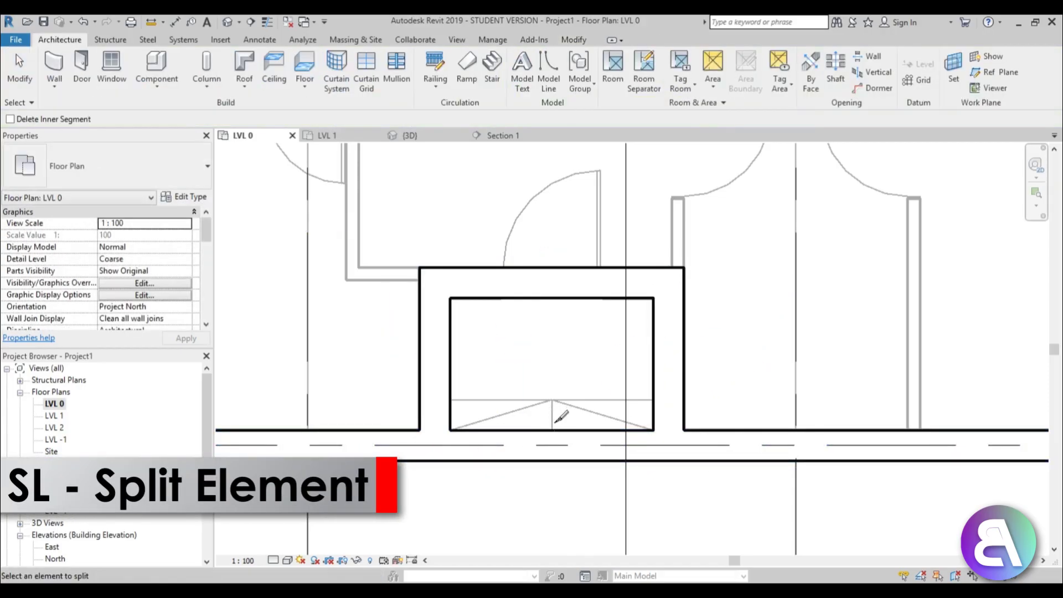
key("Escape")
key("t")
key("r")
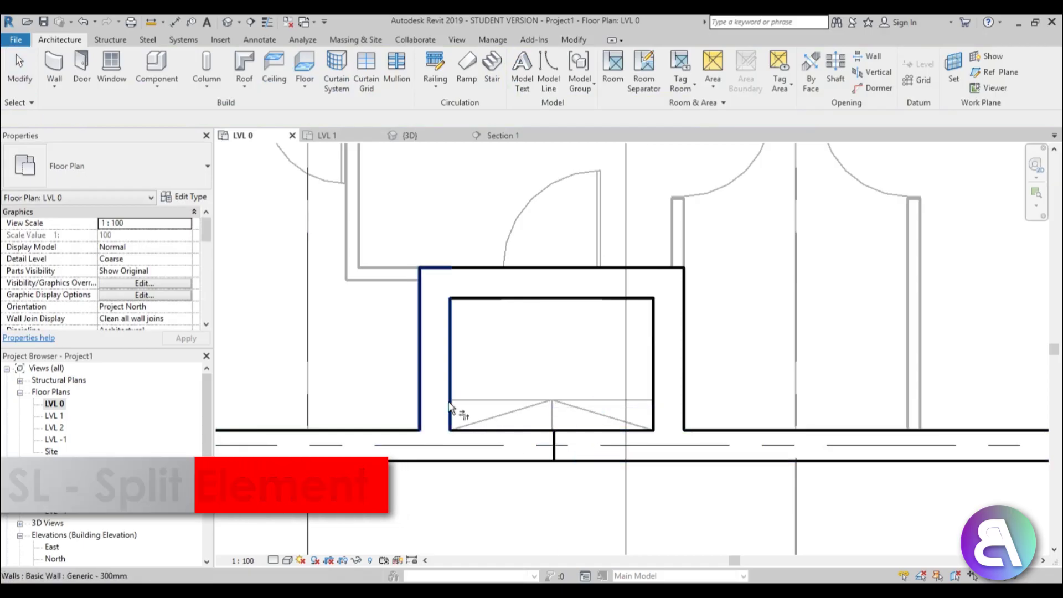
left_click(448, 406)
left_click(394, 437)
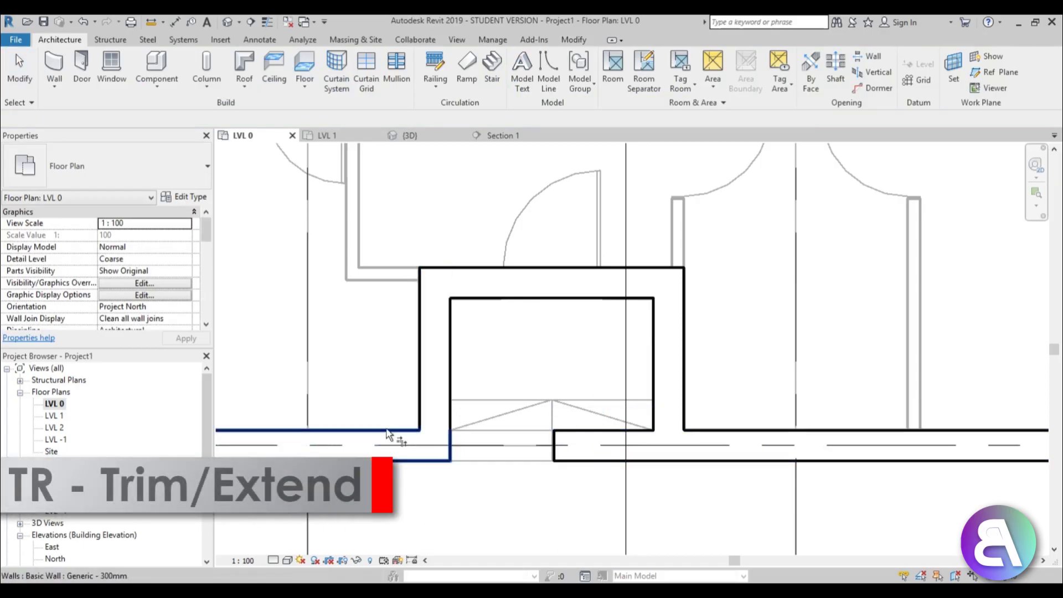
left_click(687, 404)
left_click(711, 440)
scroll(556, 376, "down", 3)
key("Escape")
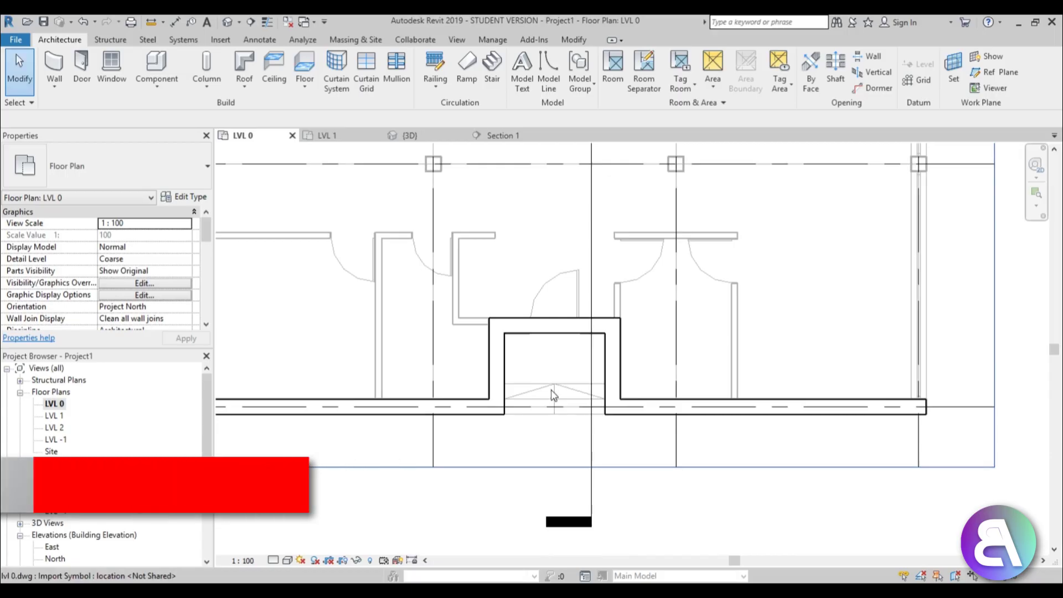
Examine the entrance recess walls against the surrounding linked plan.
scroll(554, 395, "up", 3)
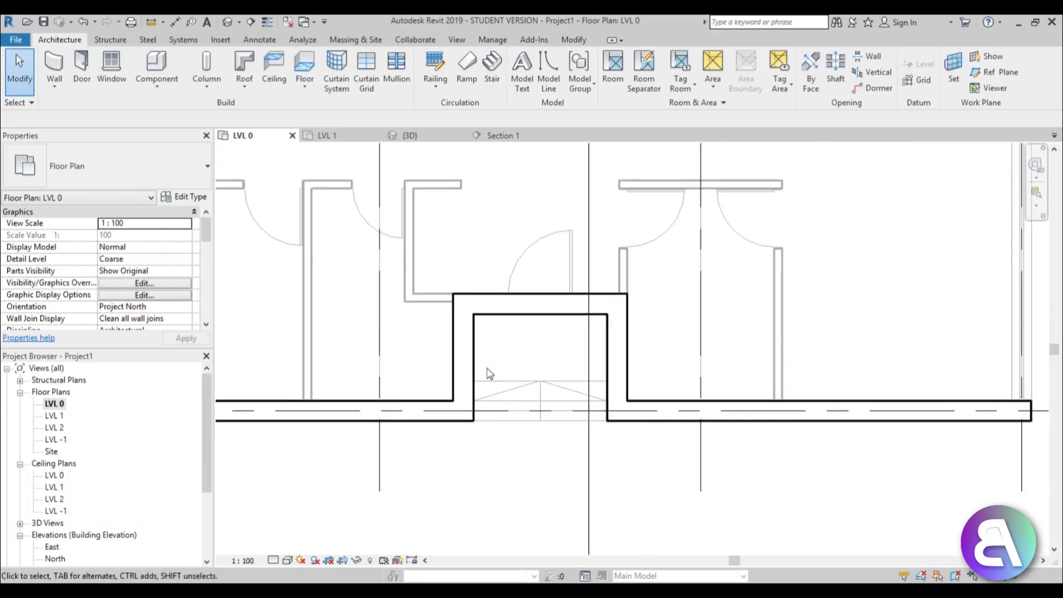
scroll(486, 382, "down", 3)
scroll(486, 382, "up", 2)
middle_click_drag(512, 379, 634, 354)
scroll(633, 354, "down", 1)
middle_click_drag(445, 366, 468, 431)
scroll(468, 431, "down", 1)
middle_click_drag(417, 409, 237, 348)
scroll(455, 291, "up", 2)
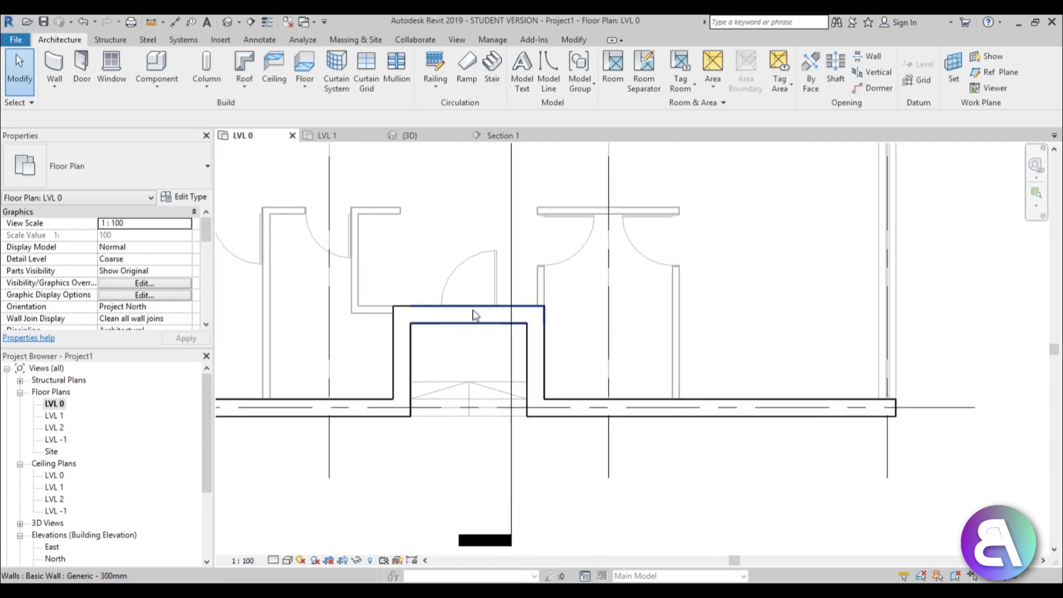
middle_click_drag(480, 366, 477, 388)
scroll(458, 347, "up", 1)
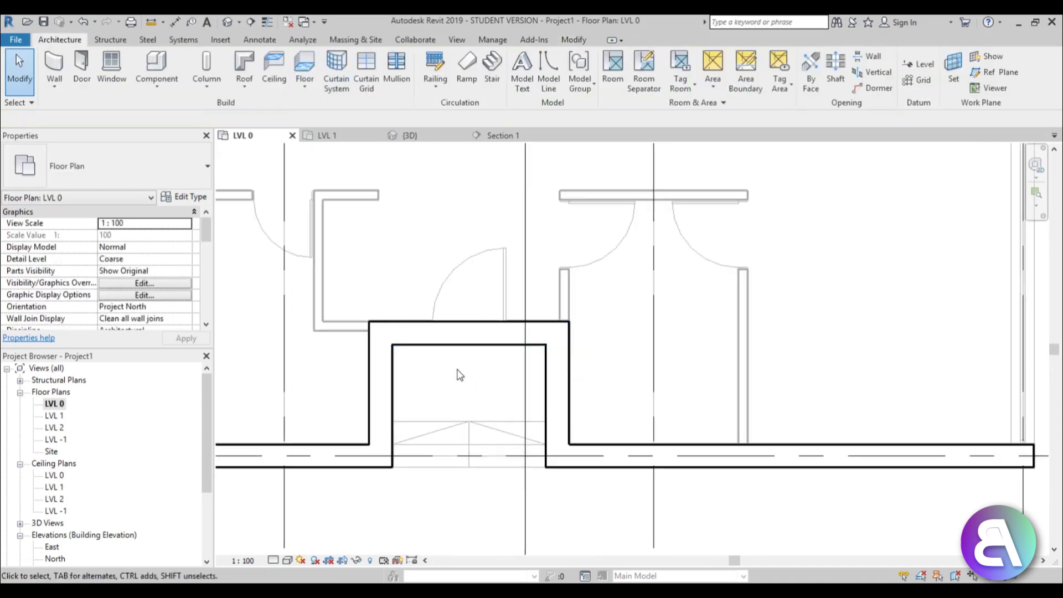
Set the LVL 0 floor plan's visual style to Wireframe.
scroll(458, 372, "down", 1)
left_click(288, 560)
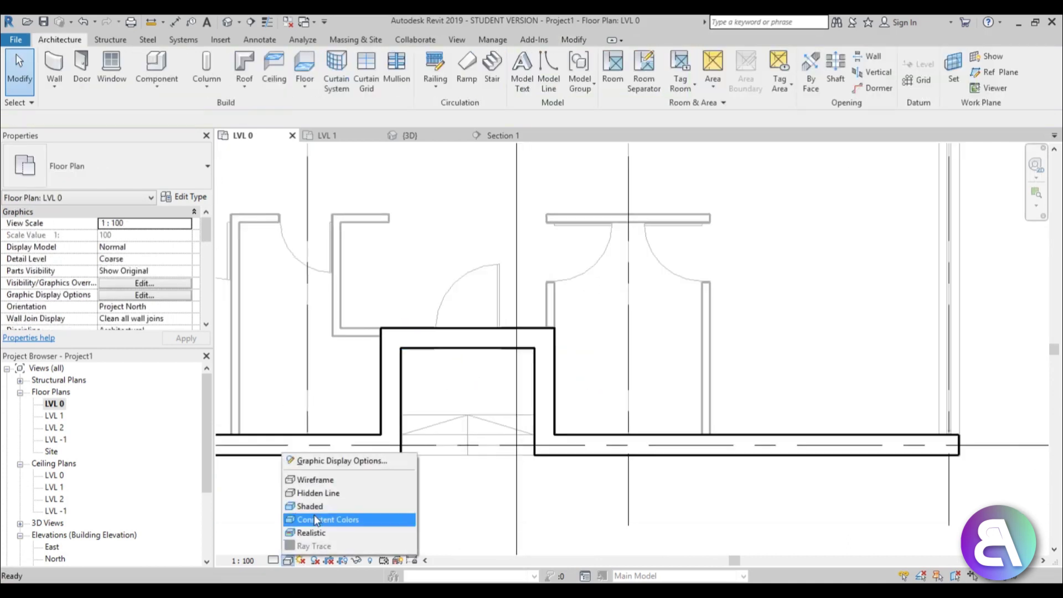
left_click(320, 480)
scroll(478, 368, "down", 2)
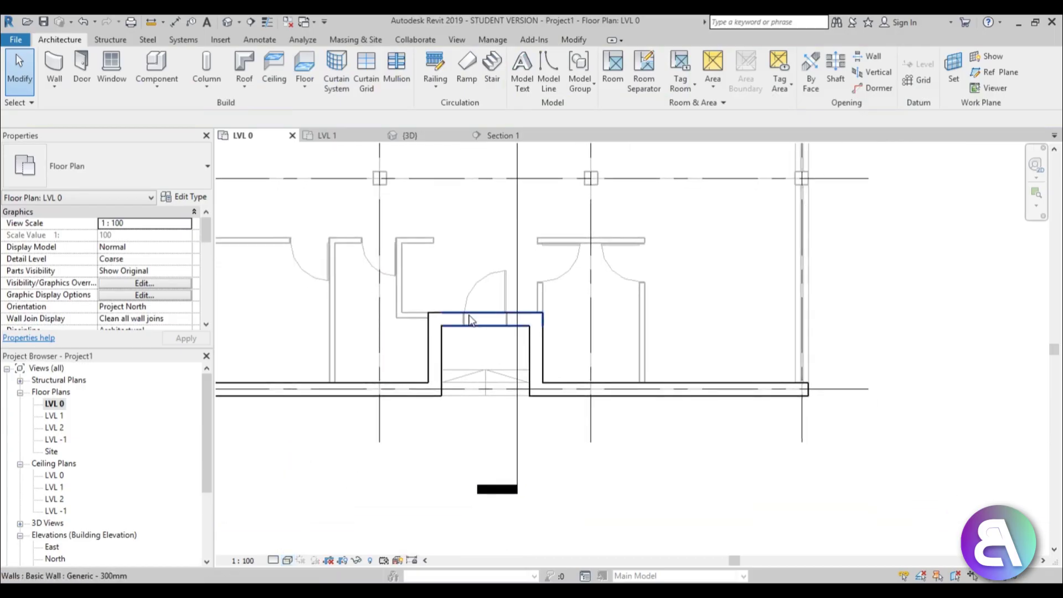
middle_click_drag(470, 363, 512, 366)
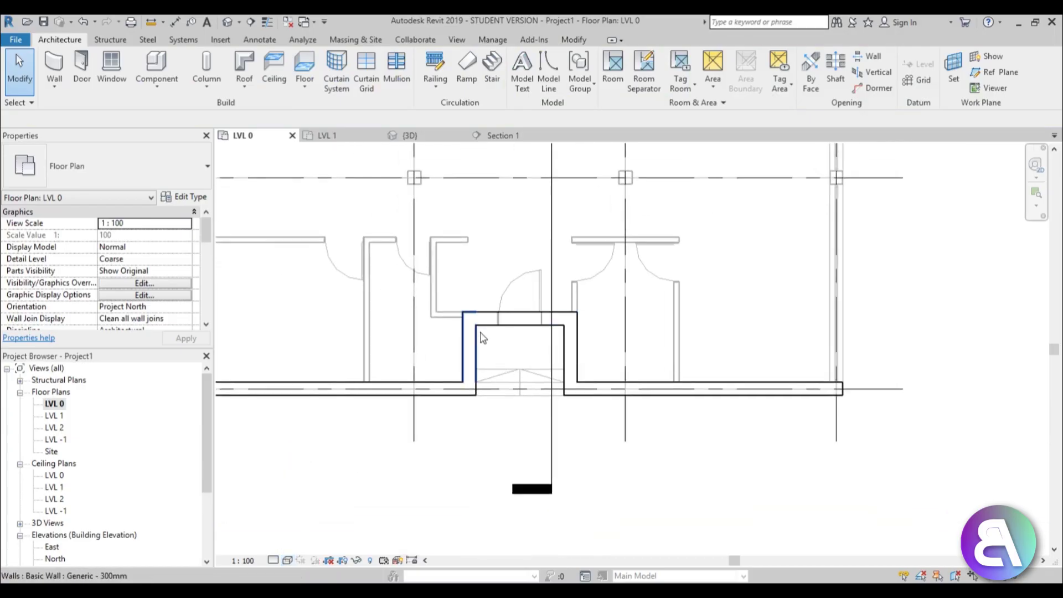
left_click(477, 340)
key("Escape")
key("Tab")
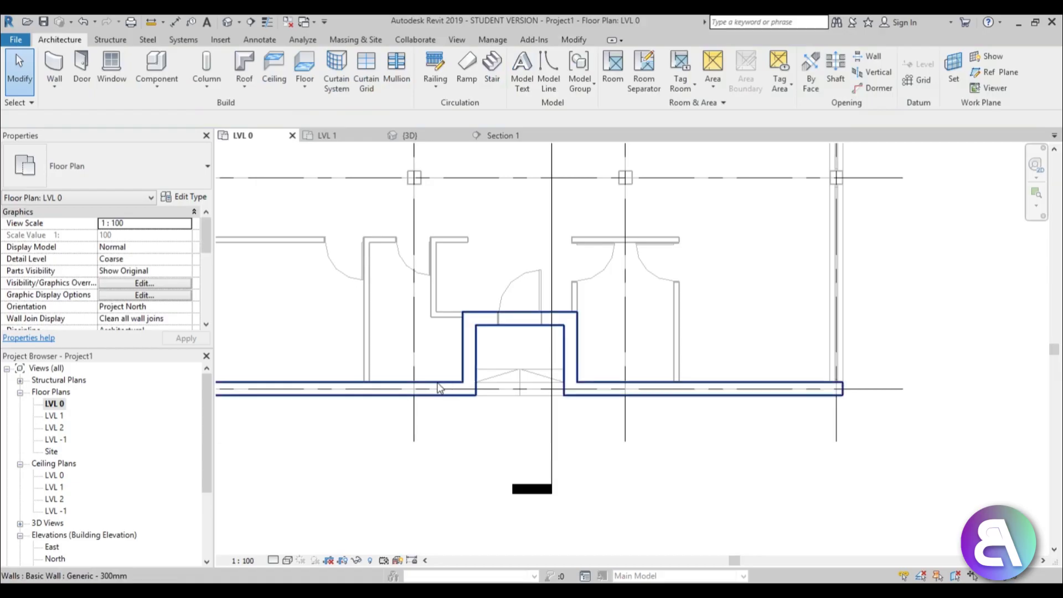
left_click(436, 384)
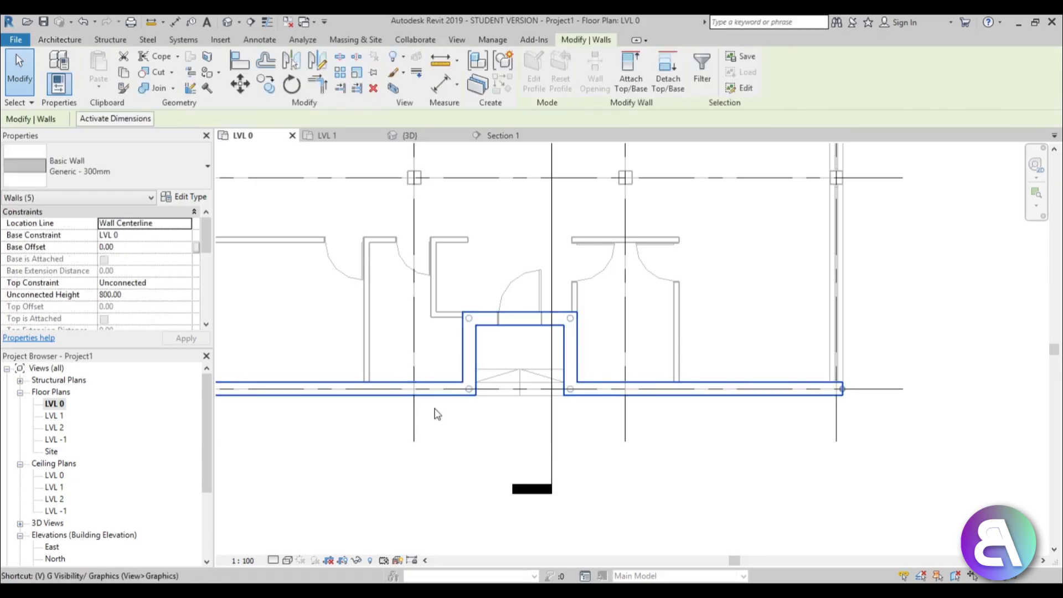
key("r")
key("Escape")
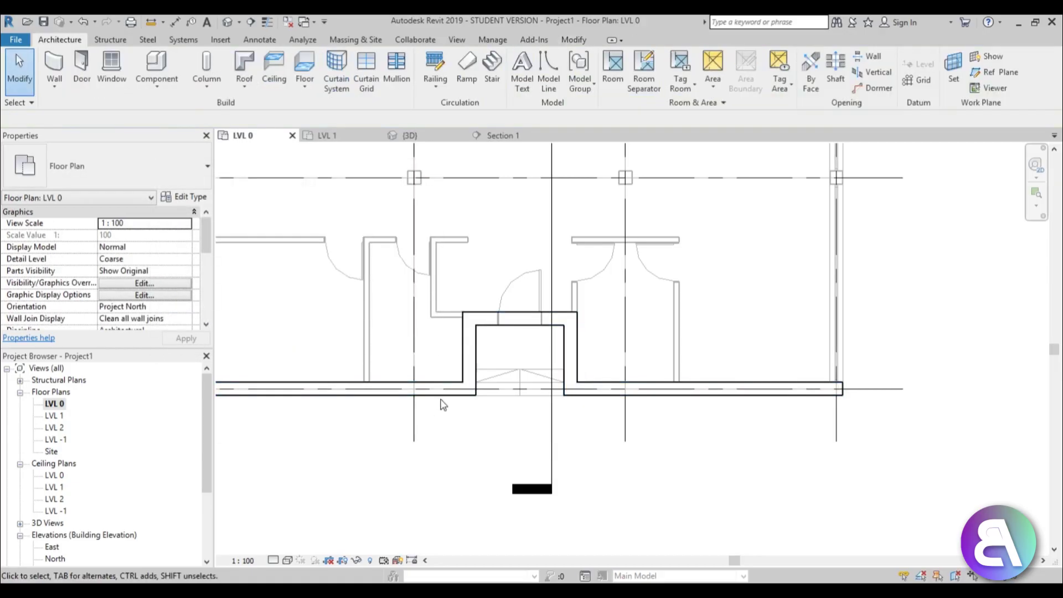
left_click(469, 342)
scroll(485, 325, "up", 3)
key("Escape")
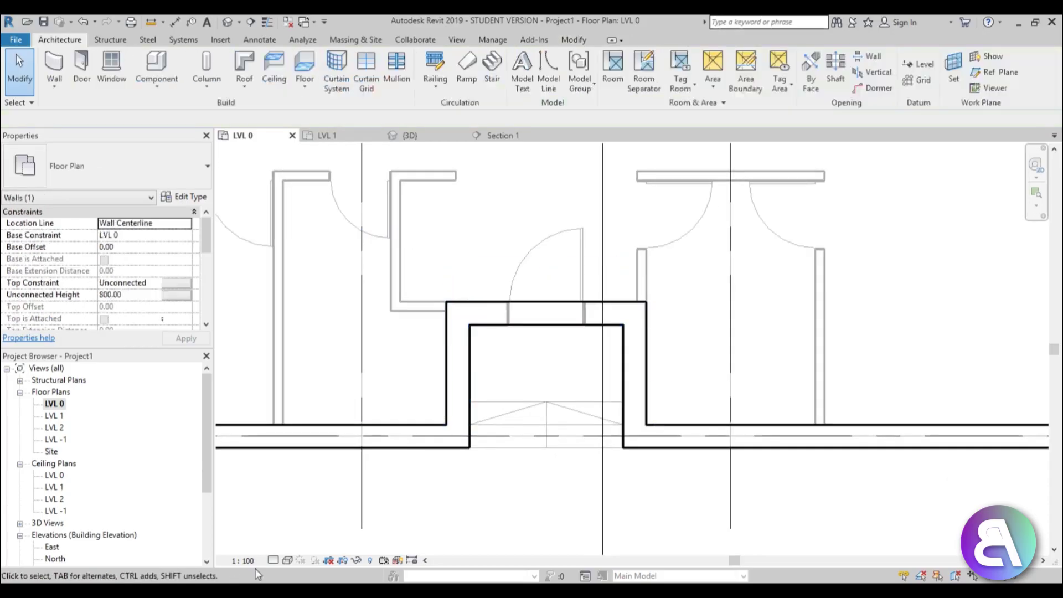
Return the LVL 0 floor plan's visual style to Hidden Line.
left_click(286, 560)
left_click(377, 490)
scroll(507, 336, "up", 1)
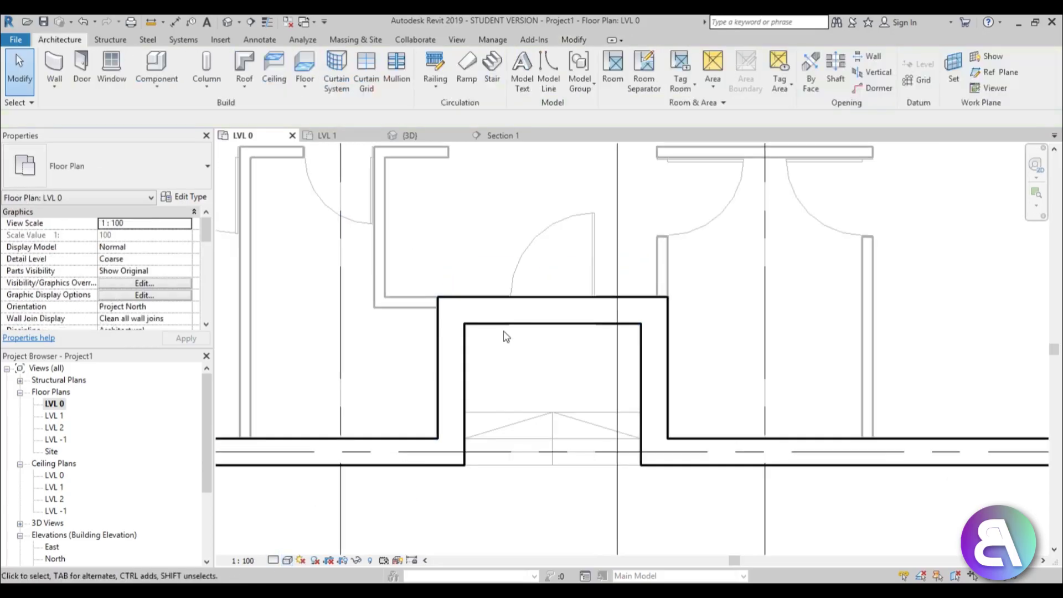
Override the graphics by element for the entrance recess's back wall, setting its surface transparency to 20.
left_click(500, 320)
right_click(547, 361)
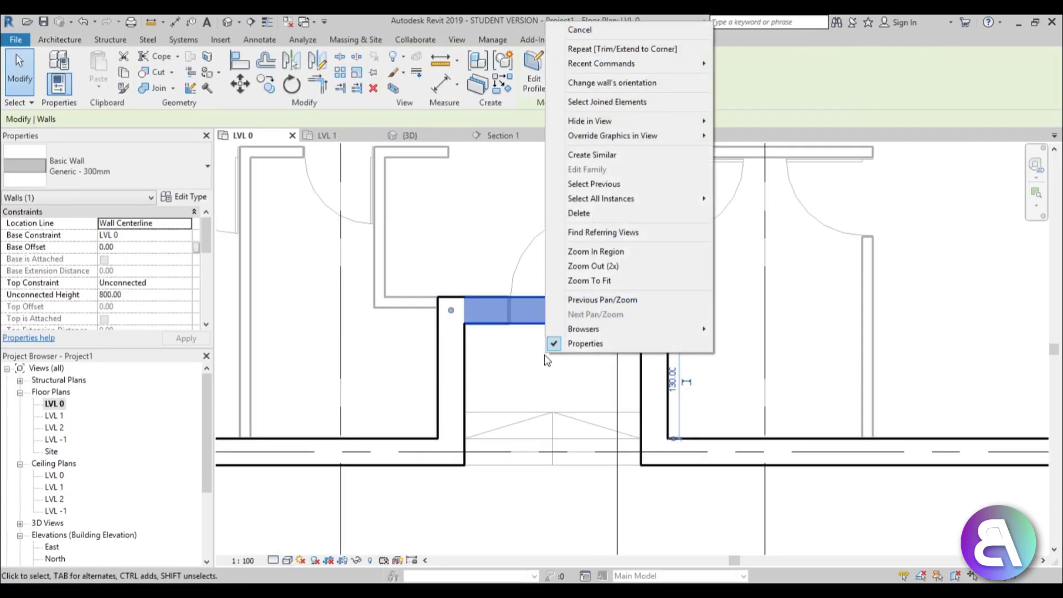
mouse_move(655, 138)
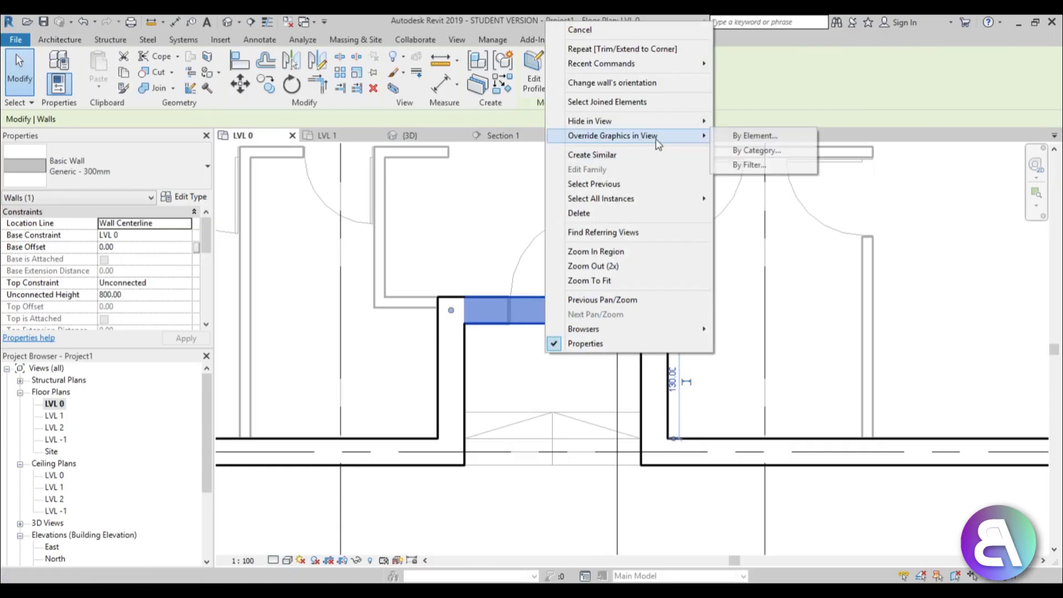
left_click(753, 136)
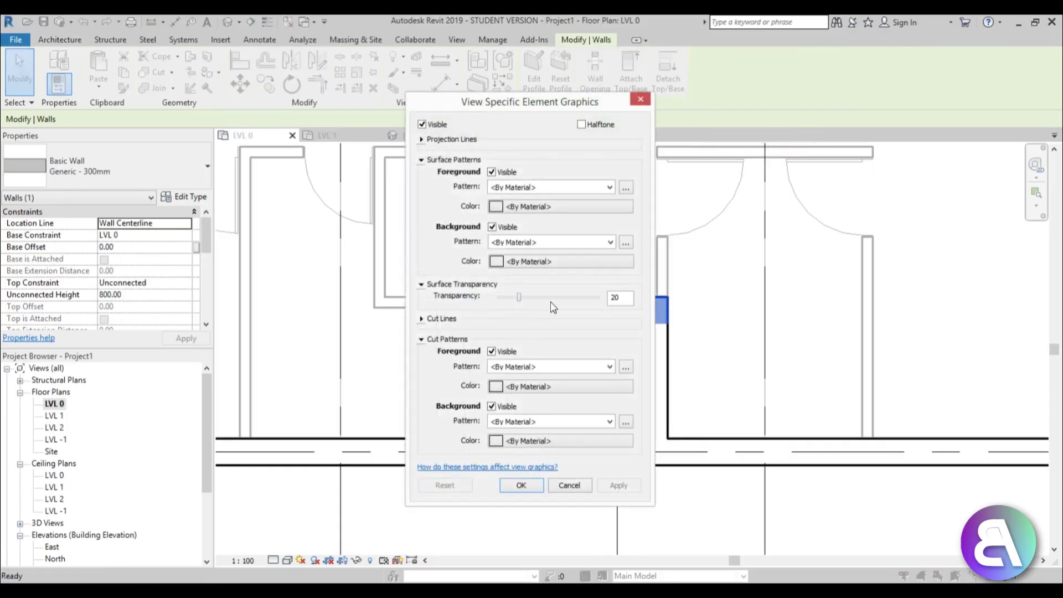
left_click(514, 485)
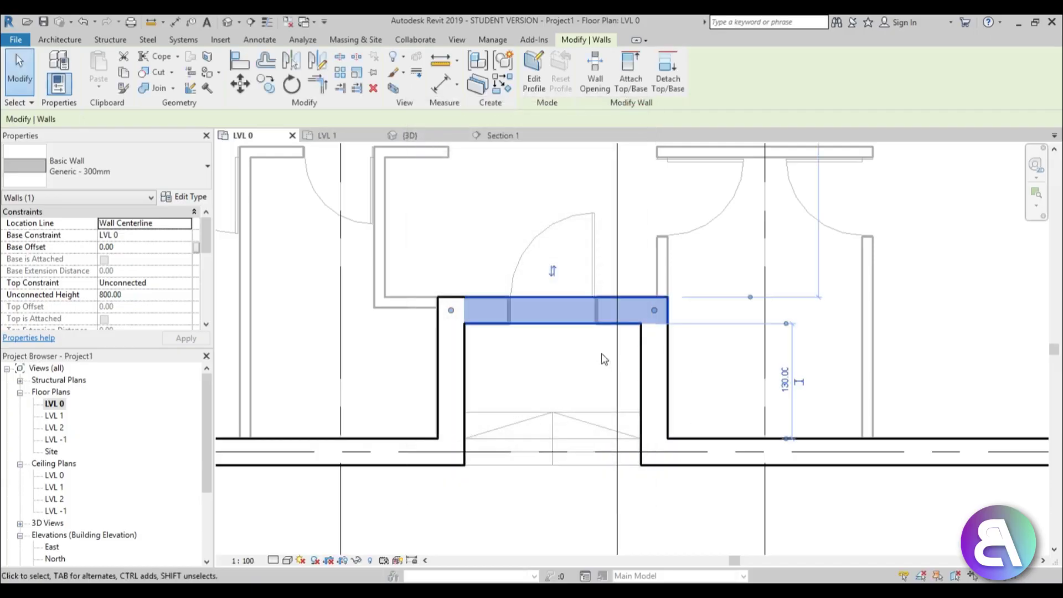
left_click(595, 354)
middle_click_drag(591, 372, 593, 447)
scroll(595, 453, "down", 6)
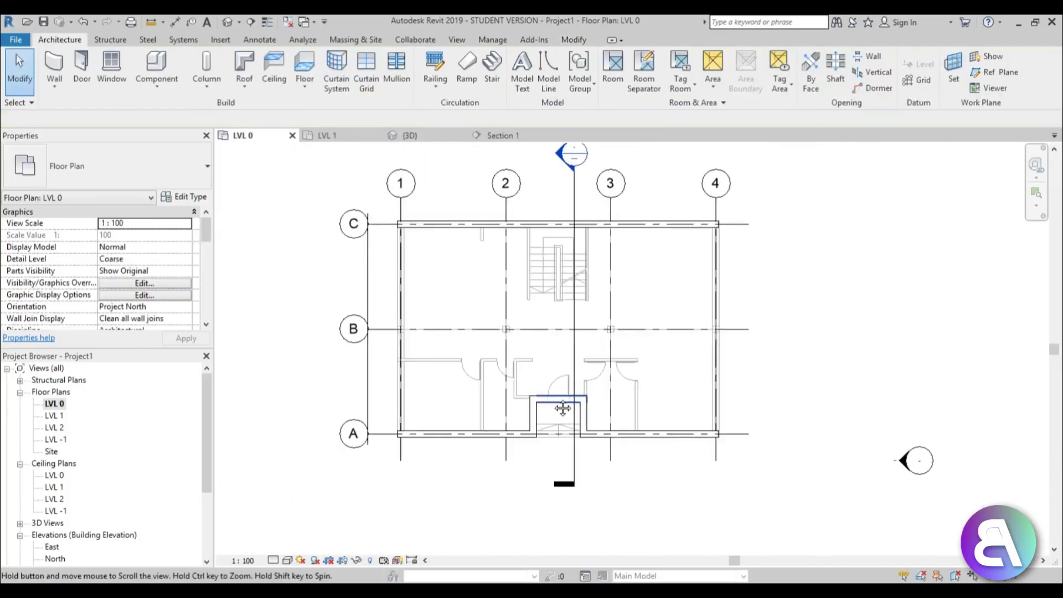
middle_click_drag(562, 408, 542, 432)
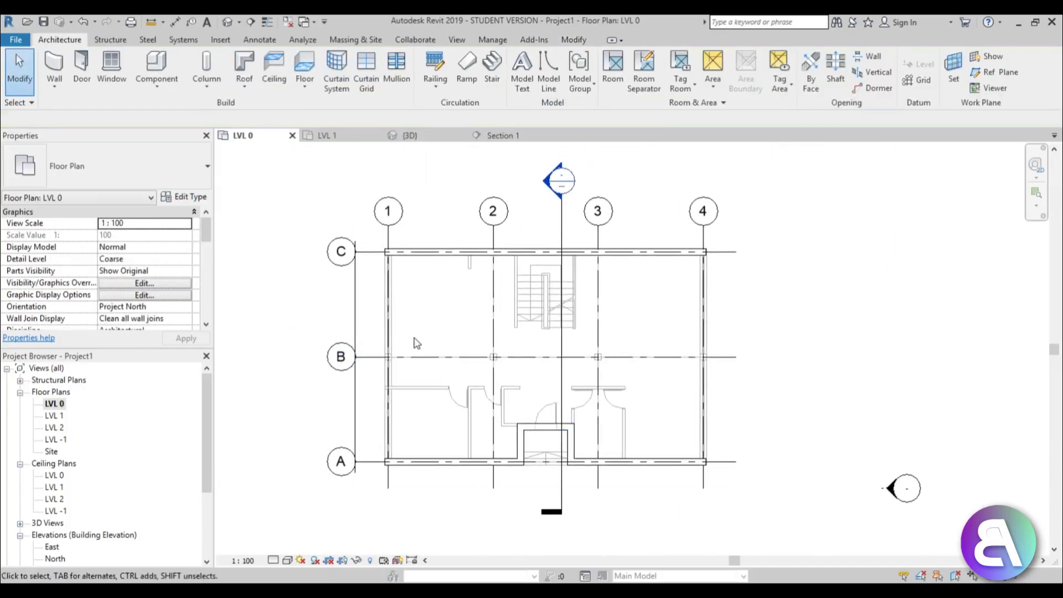
middle_click_drag(414, 337, 409, 319)
middle_click_drag(477, 361, 429, 329)
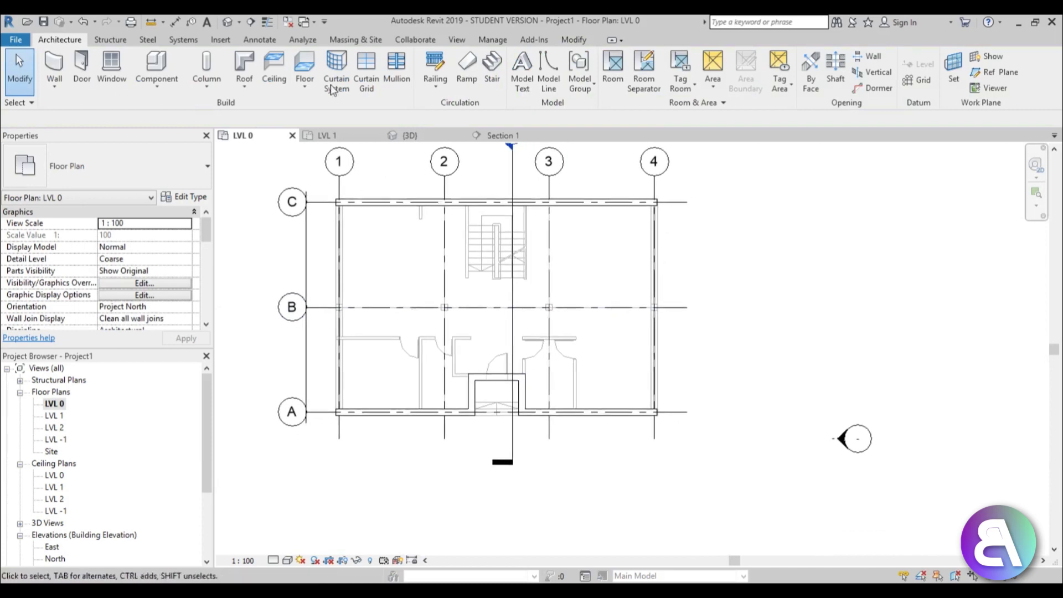
left_click(410, 206)
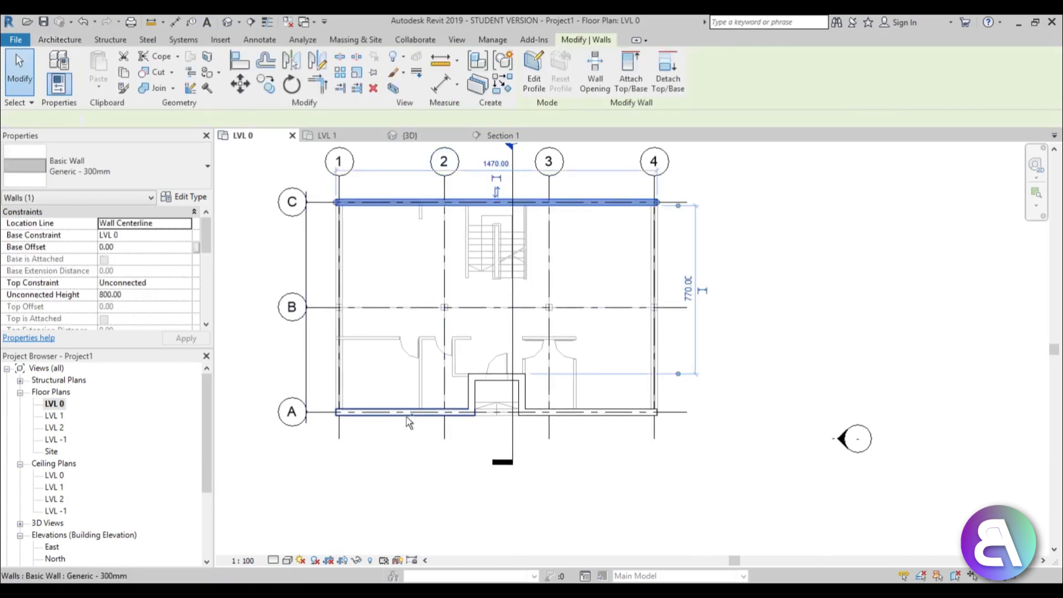
left_click(405, 413, "ctrl")
key("Escape")
Set the top constraint of the front wall chain, including the entrance recess, and the rear wall to Up to level: LVL 2.
key("Tab")
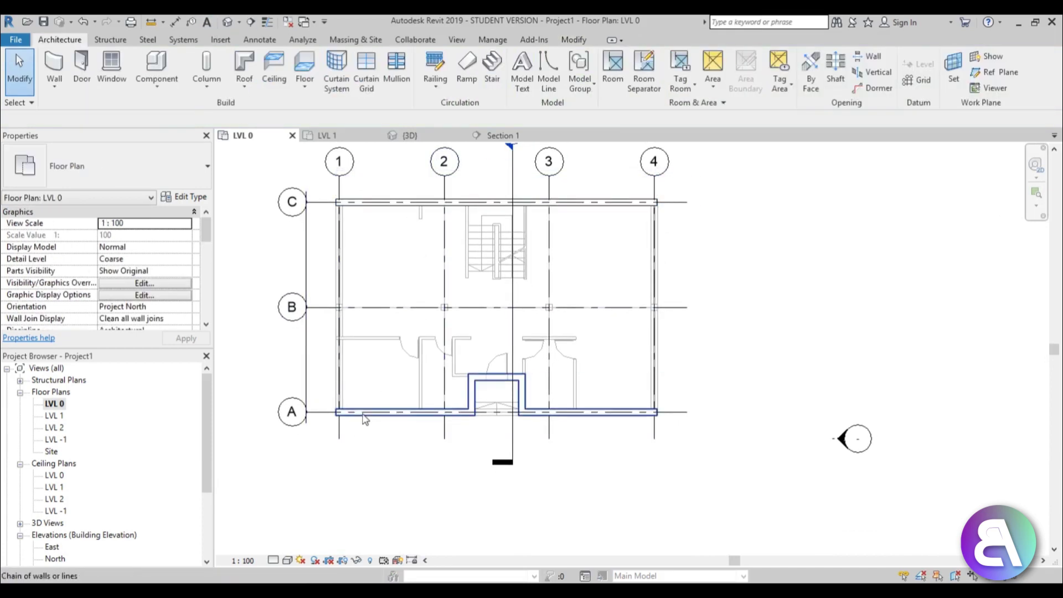
left_click(366, 413)
left_click(402, 204, "ctrl")
left_click(403, 204, "ctrl")
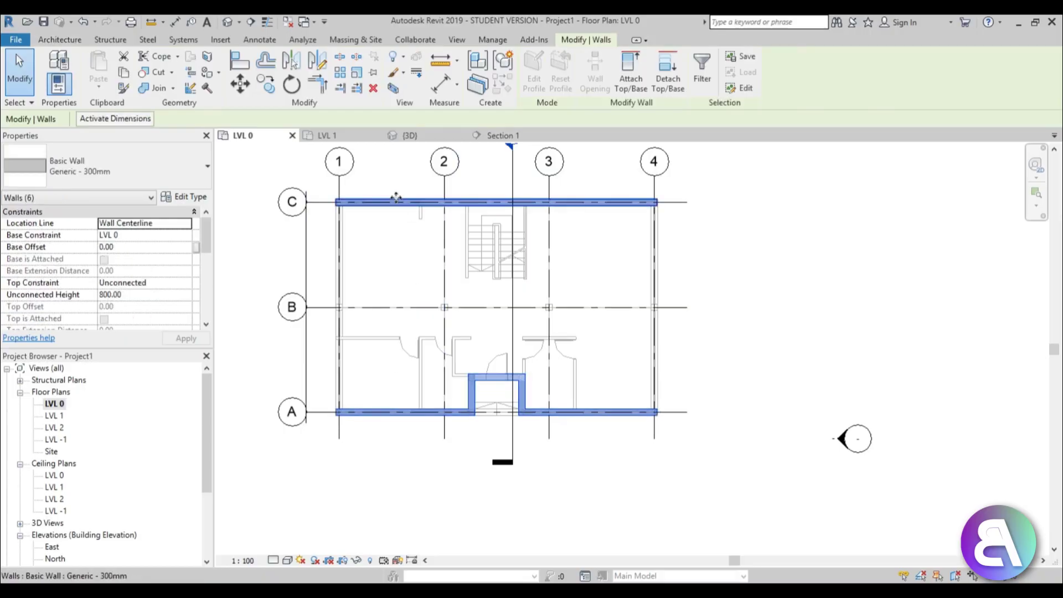
left_click(250, 22)
middle_click_drag(648, 392, 479, 297, "shift")
key("Tab")
left_click(251, 242)
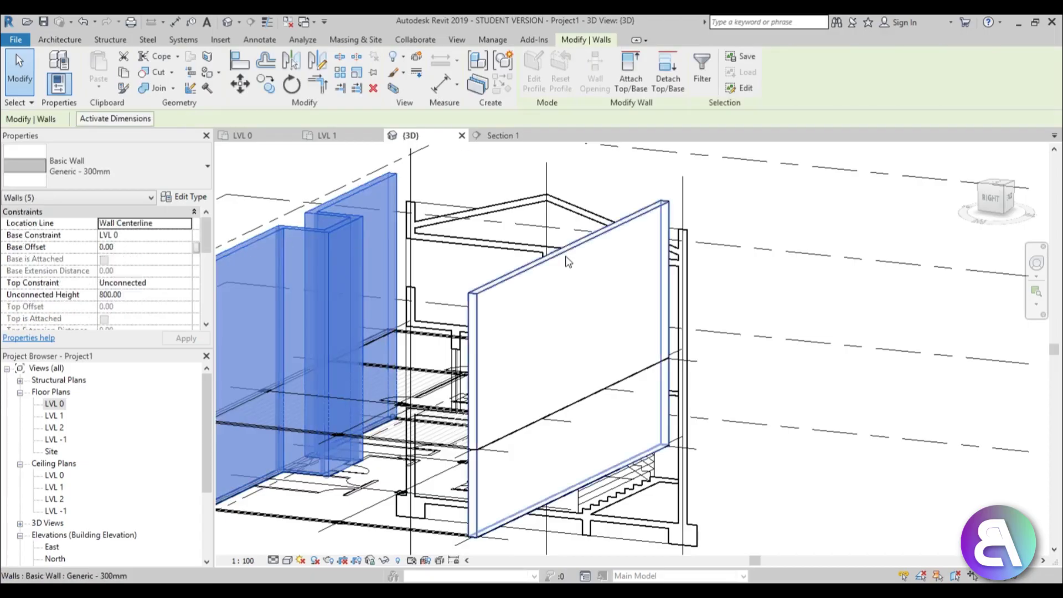
left_click(540, 270, "ctrl")
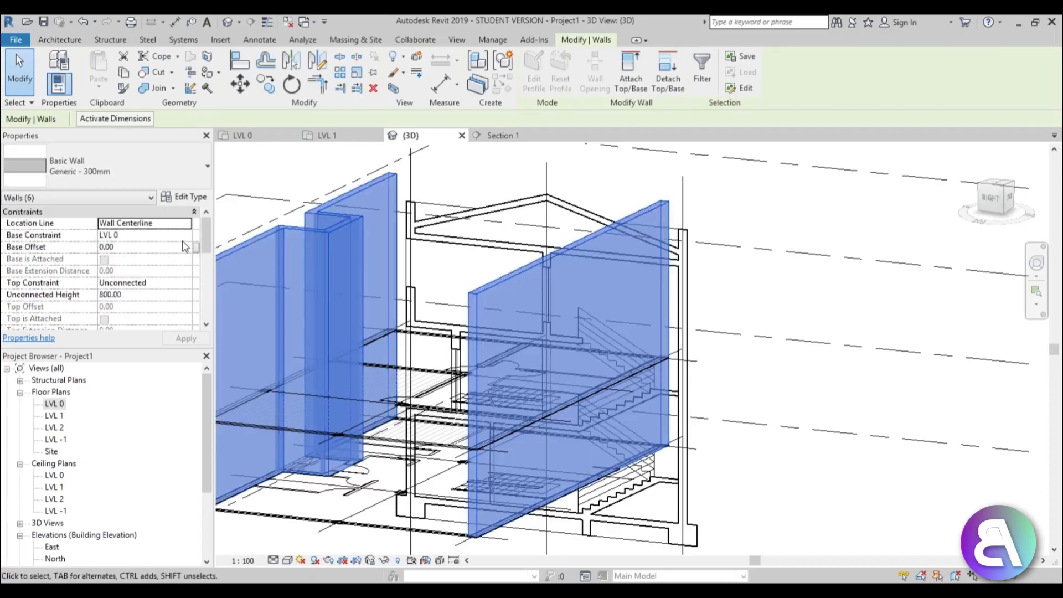
left_click(186, 284)
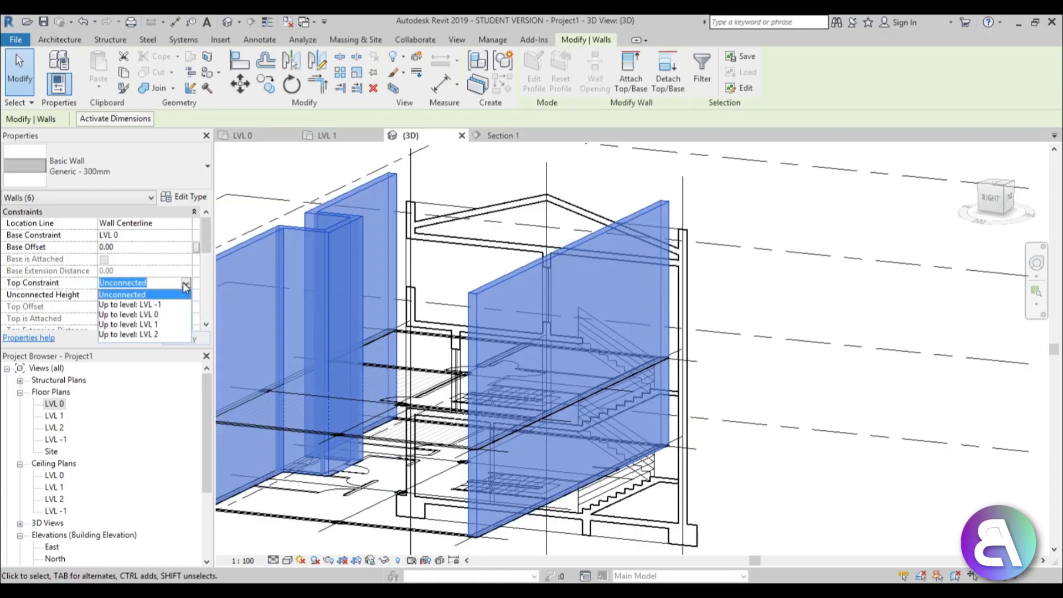
left_click(151, 335)
Set the top offset of the selected front, recess and rear walls to 120 and clear the selection.
middle_click_drag(762, 372, 688, 301, "shift")
scroll(688, 301, "up", 5)
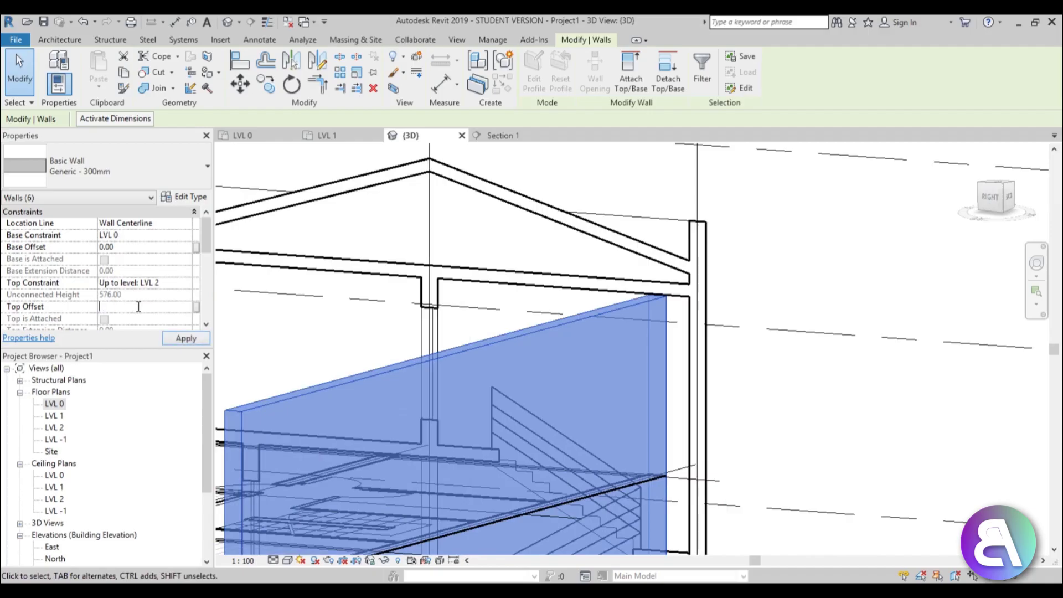
middle_click_drag(764, 282, 707, 329, "shift")
scroll(703, 266, "down", 4)
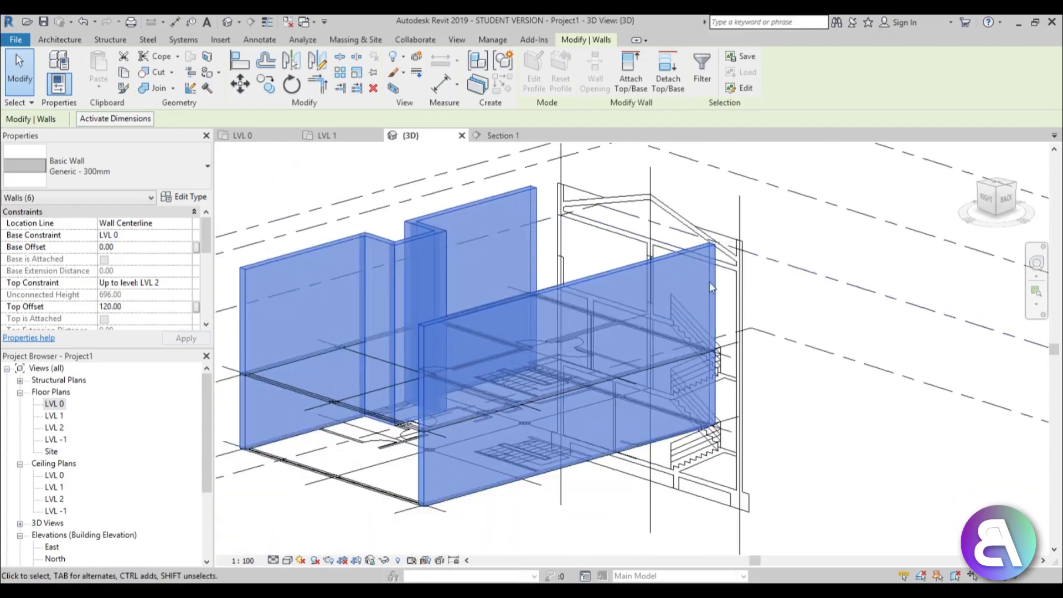
left_click(797, 346)
scroll(775, 360, "down", 2)
middle_click_drag(781, 415, 601, 429, "shift")
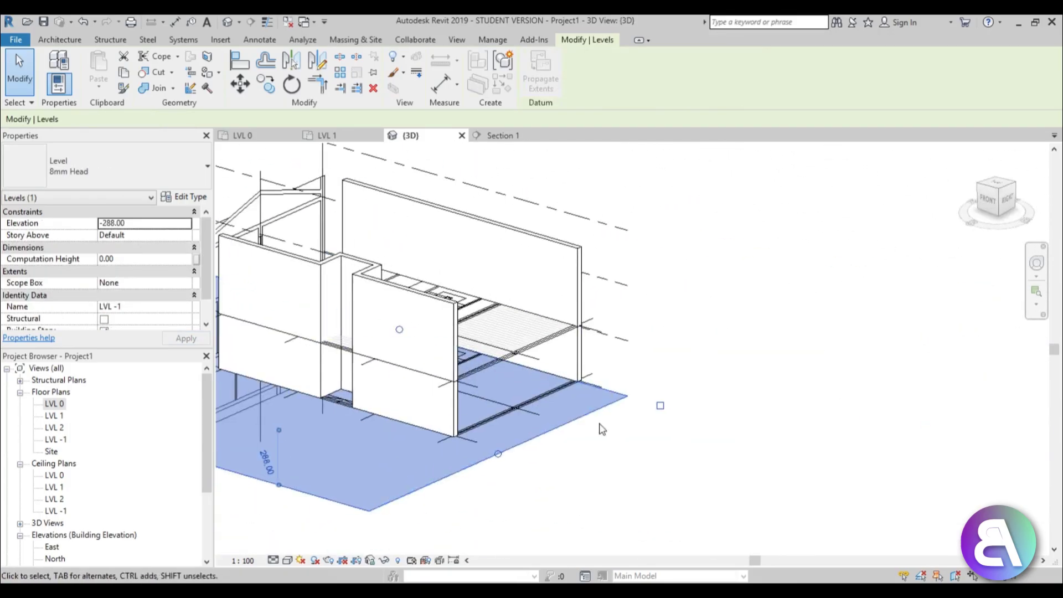
left_click(600, 430)
Examine the front, recess and rear walls against the linked plan in the LVL 1 floor plan, and return to the 3D view.
scroll(682, 386, "down", 1)
middle_click_drag(682, 388, 698, 421, "shift")
double_click(47, 417)
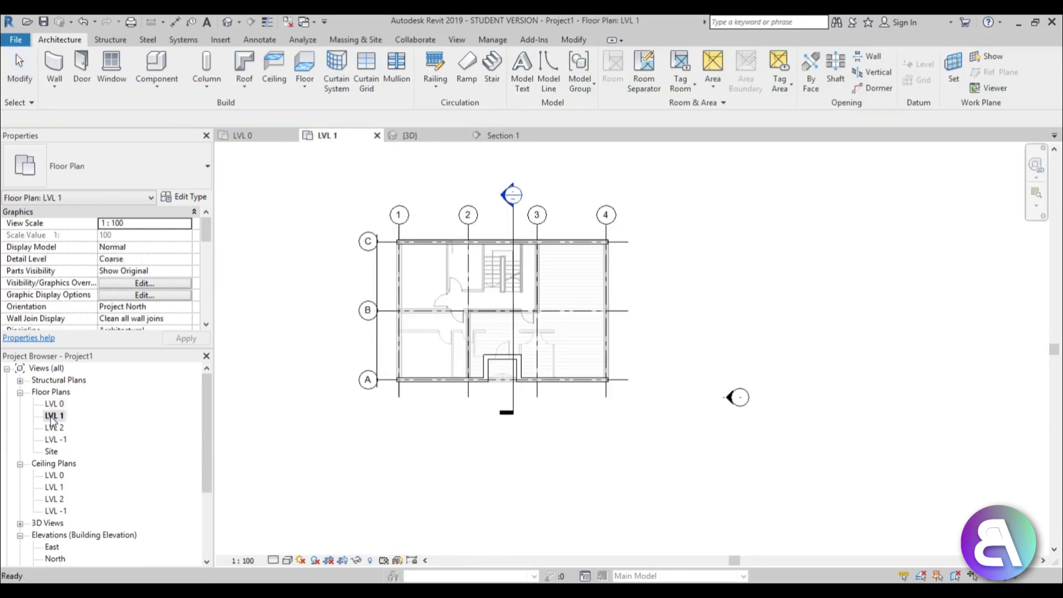
scroll(469, 331, "up", 5)
scroll(474, 331, "down", 1)
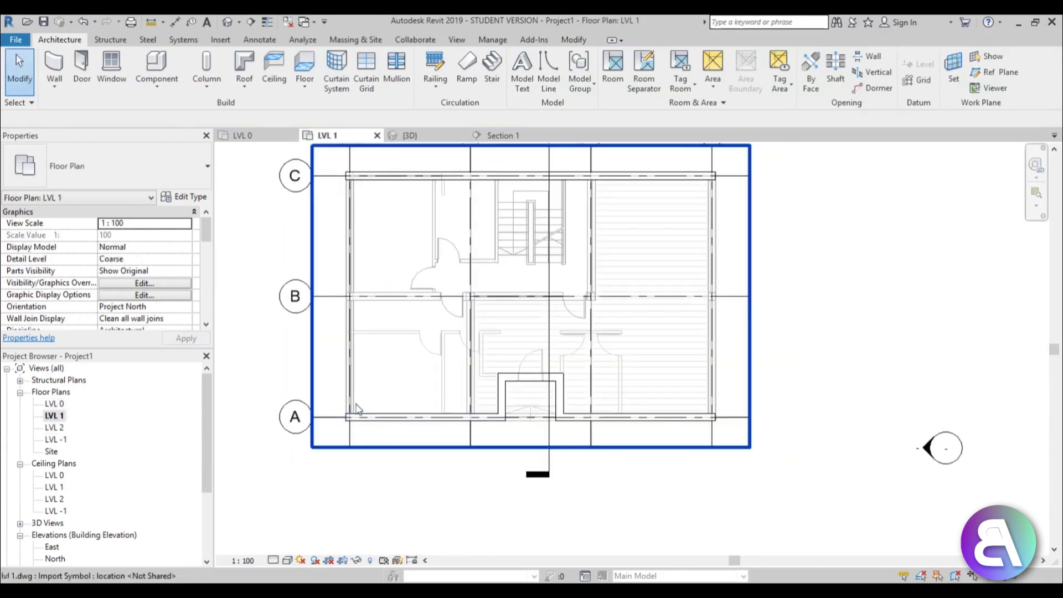
scroll(472, 410, "down", 1)
middle_click_drag(499, 424, 498, 443)
scroll(531, 404, "up", 1)
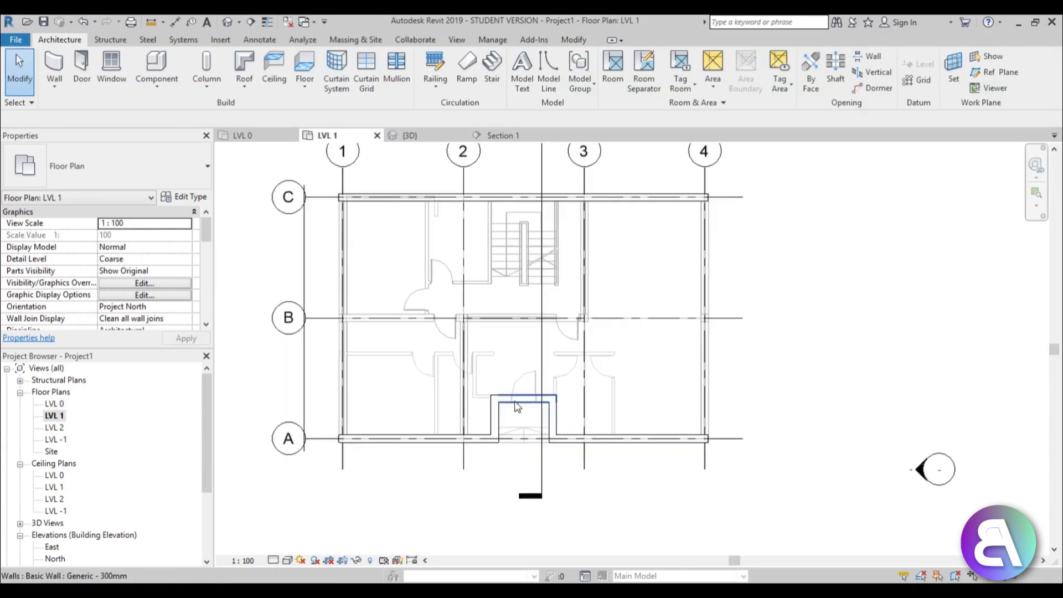
left_click(227, 22)
middle_click_drag(636, 354, 625, 314, "shift")
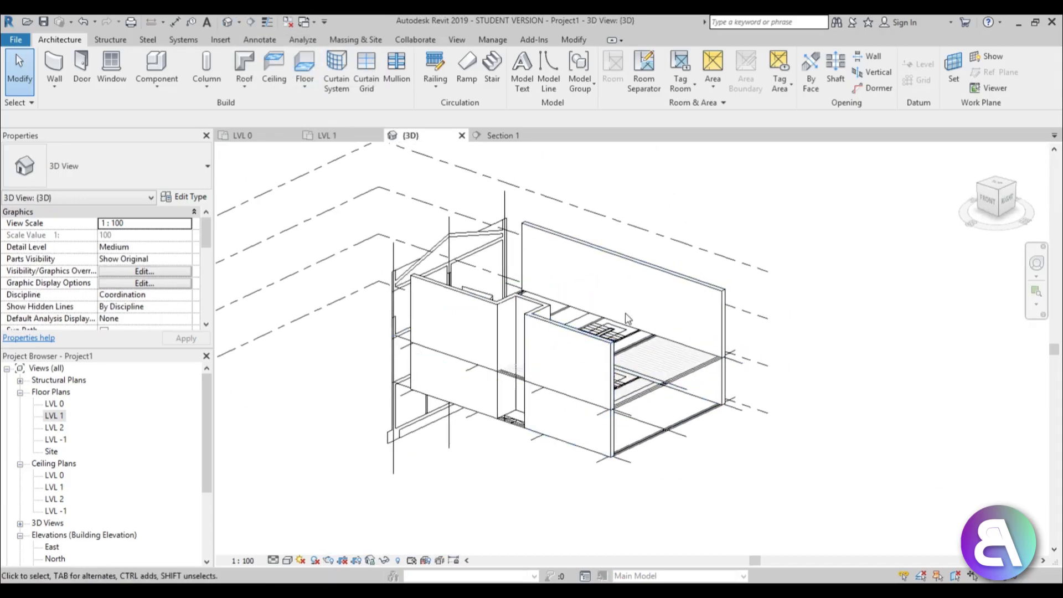